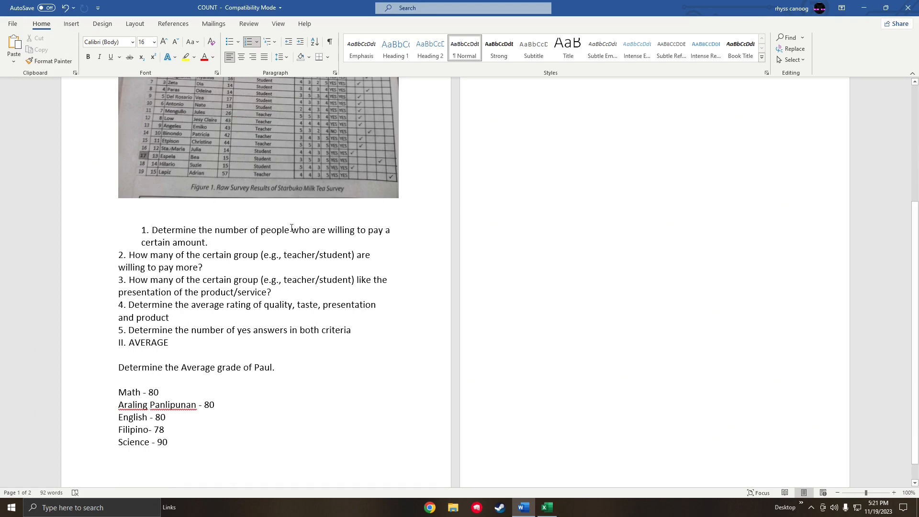
- Switch from the Word question list to the Excel survey workbook and highlight the respondents' numbers and last names in A5:B19
scroll(302, 219, "up", 2)
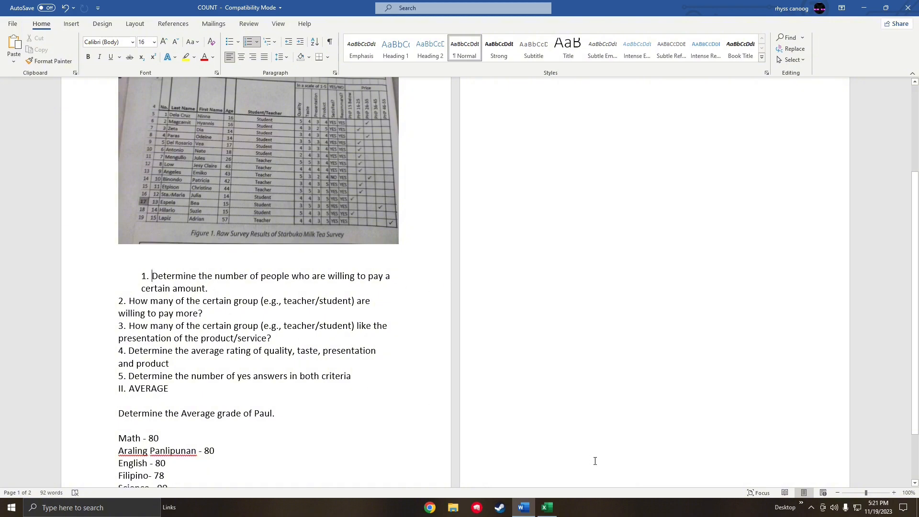
key("alt+Tab")
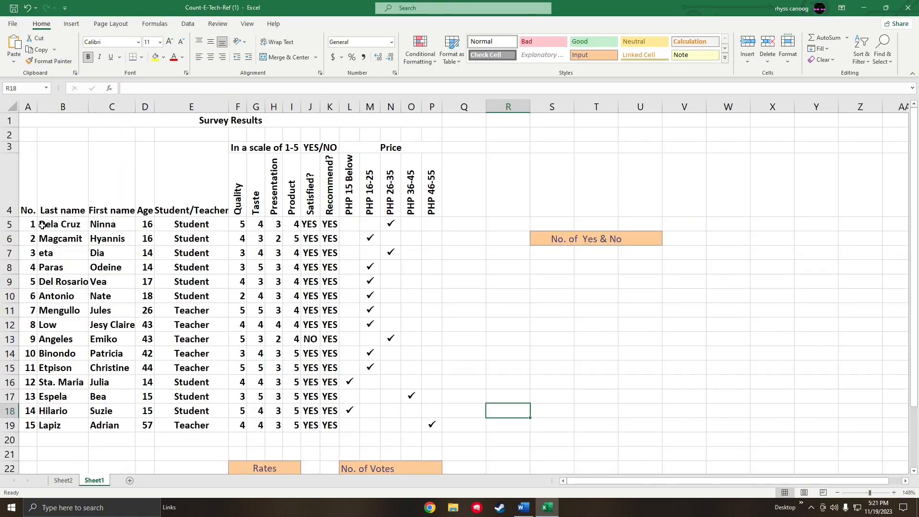
left_click_drag(37, 225, 50, 420)
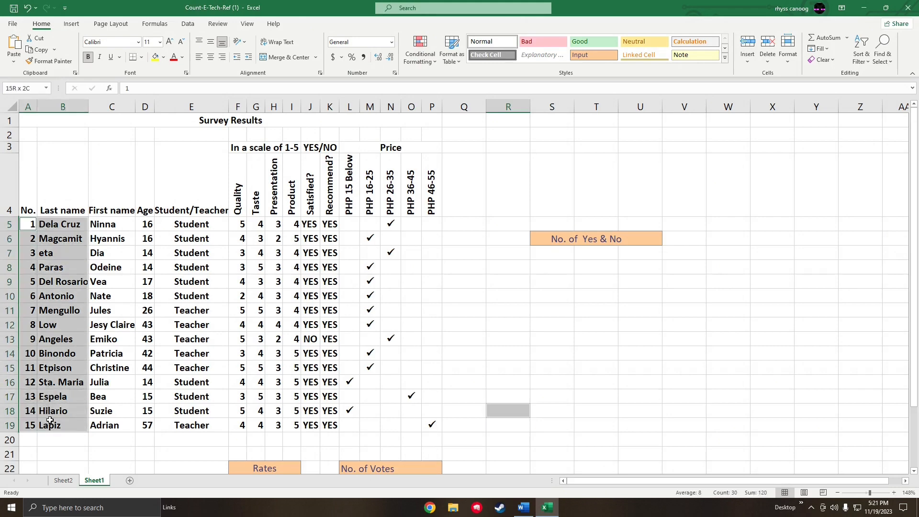
scroll(488, 443, "down", 1)
left_click(350, 441)
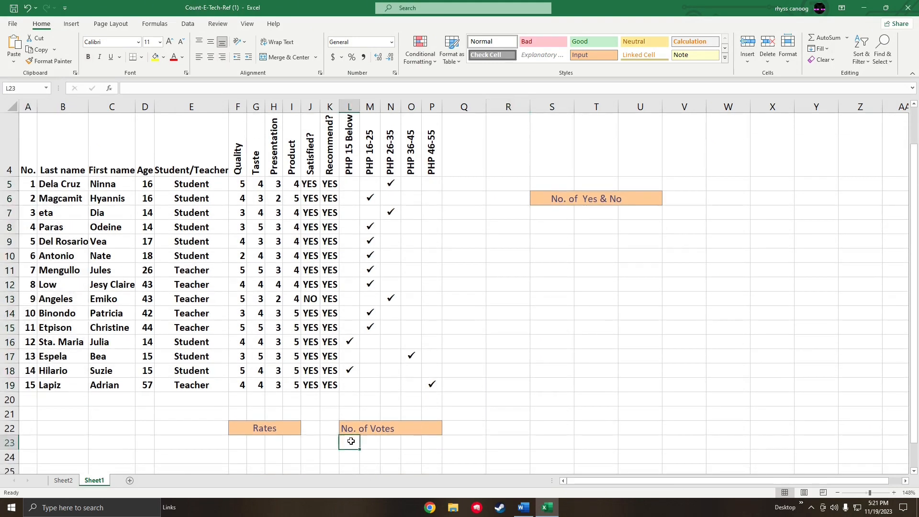
scroll(351, 438, "up", 1)
left_click(113, 90)
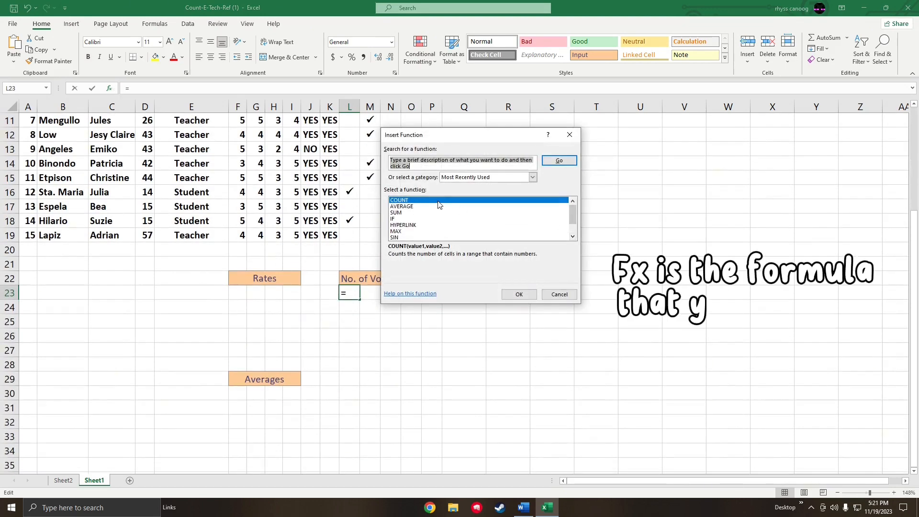
left_click(569, 137)
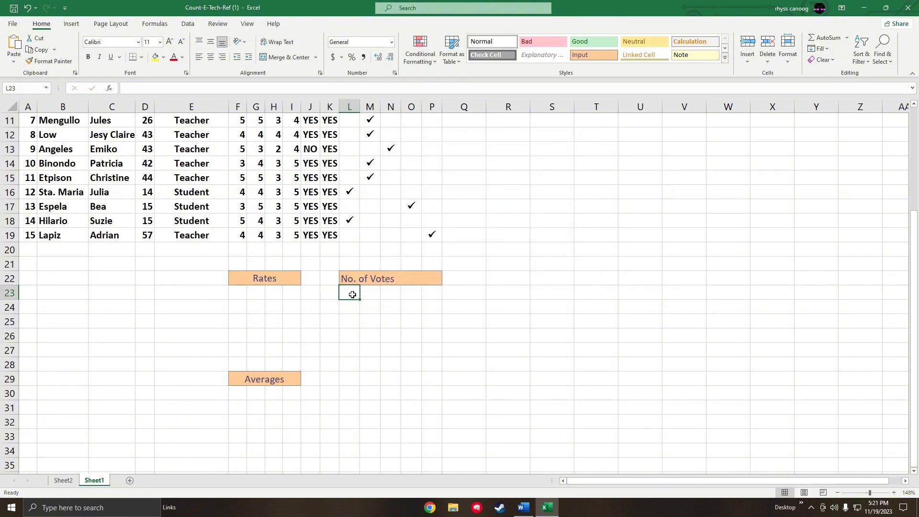
- Start a COUNTIF formula in cell L23, directly below the No. of Votes heading
scroll(352, 295, "up", 3)
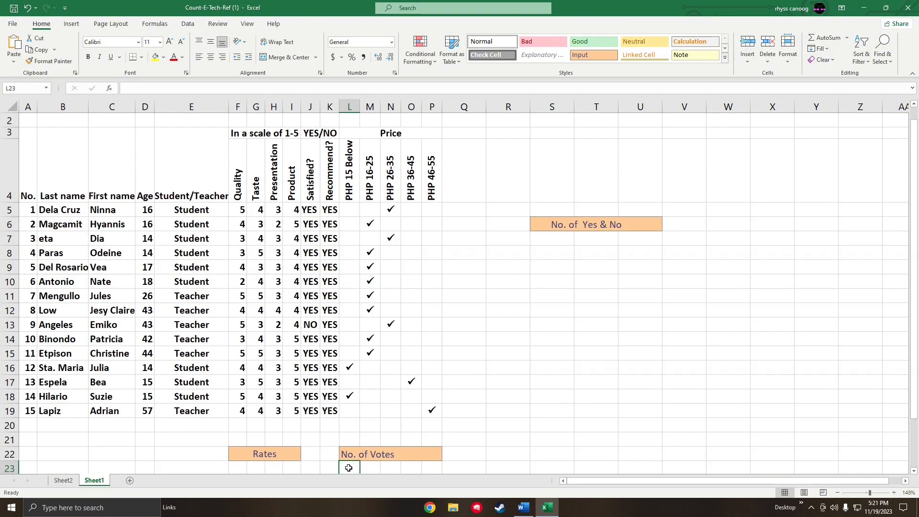
type("=")
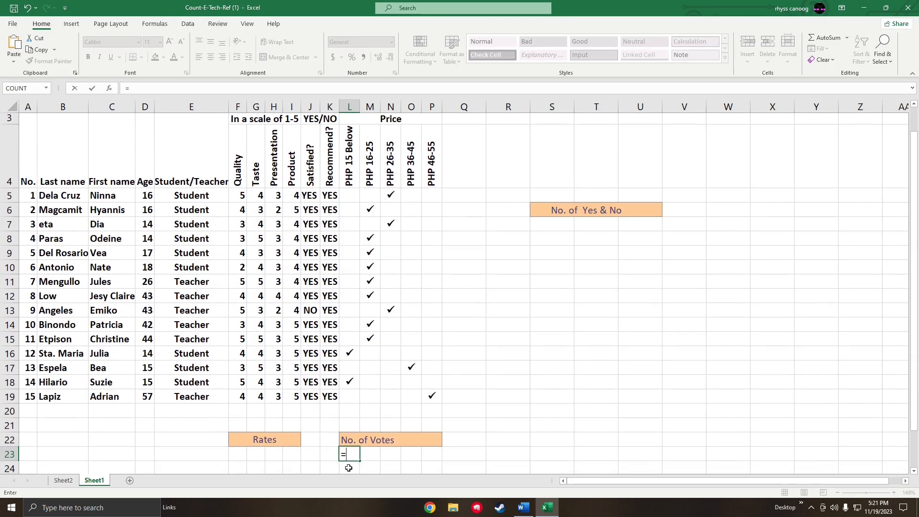
type("COUNT")
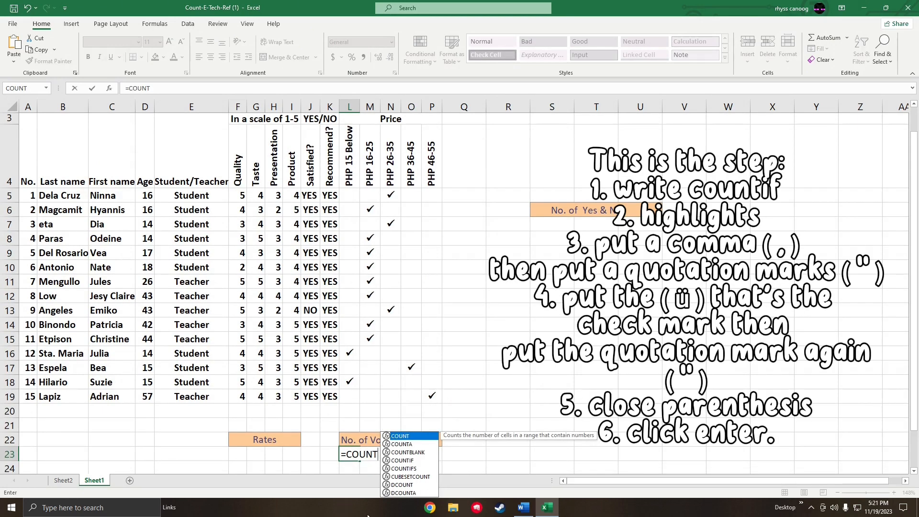
left_click(401, 461)
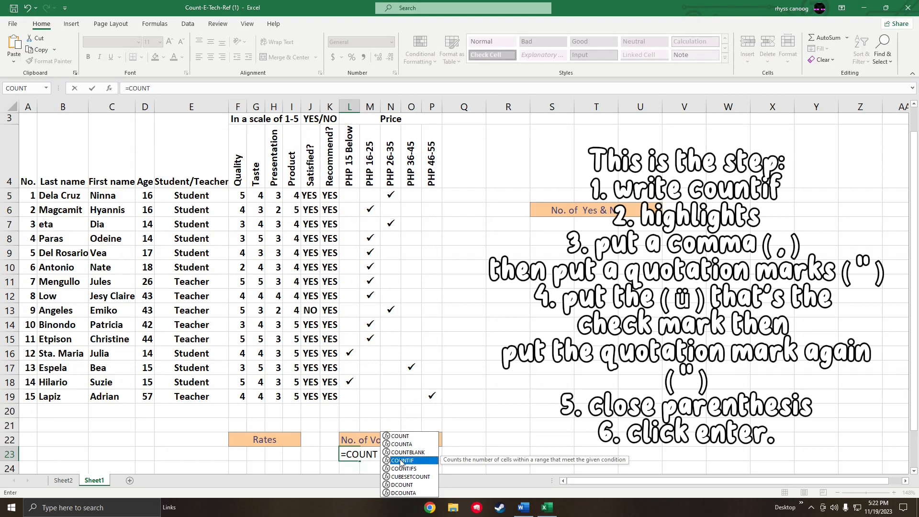
double_click(401, 460)
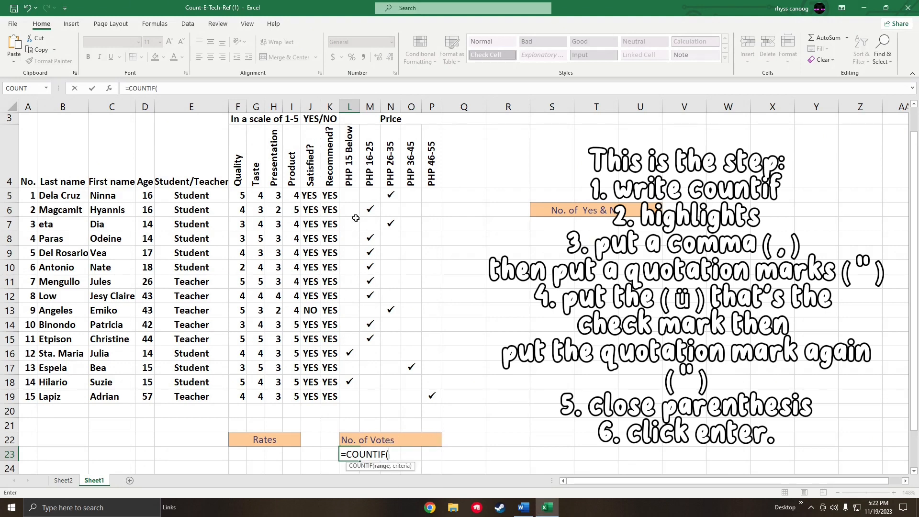
left_click(439, 196)
left_click(415, 199)
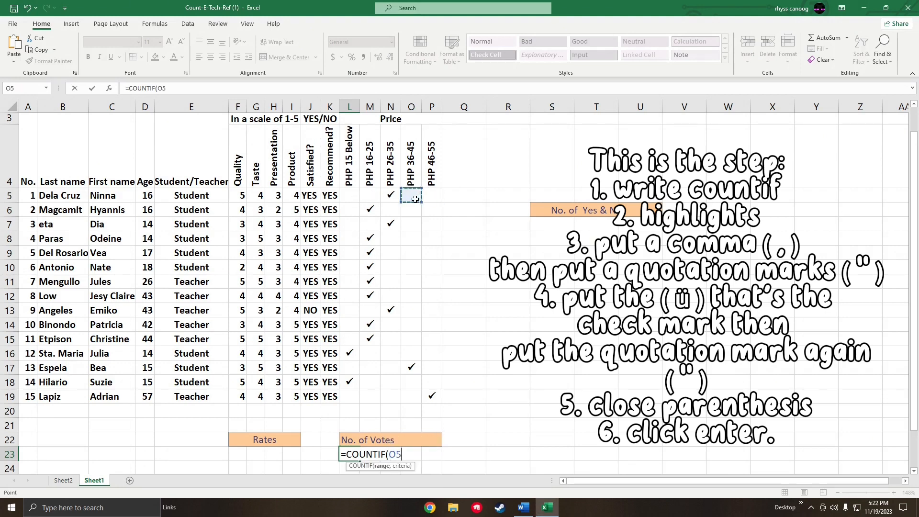
left_click(389, 197)
left_click(371, 197)
left_click(353, 201)
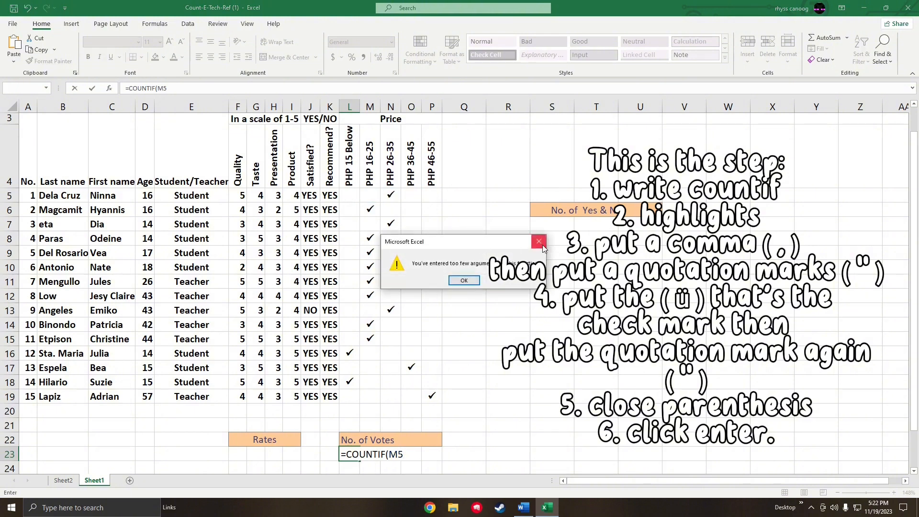
left_click(540, 242)
- Complete the COUNTIF formula in L23 with range L5:L19 and criterion "ü" to count the PHP 15 Below check marks
left_click(353, 198)
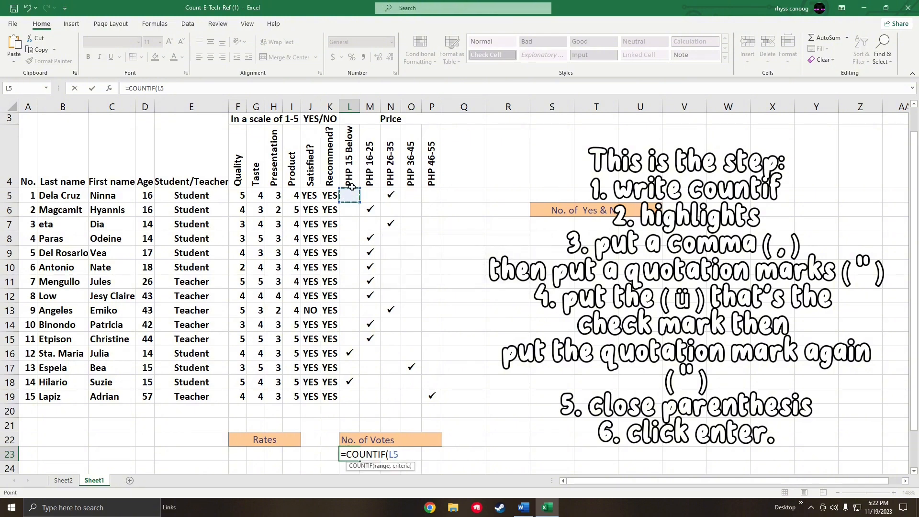
left_click_drag(351, 192, 347, 397)
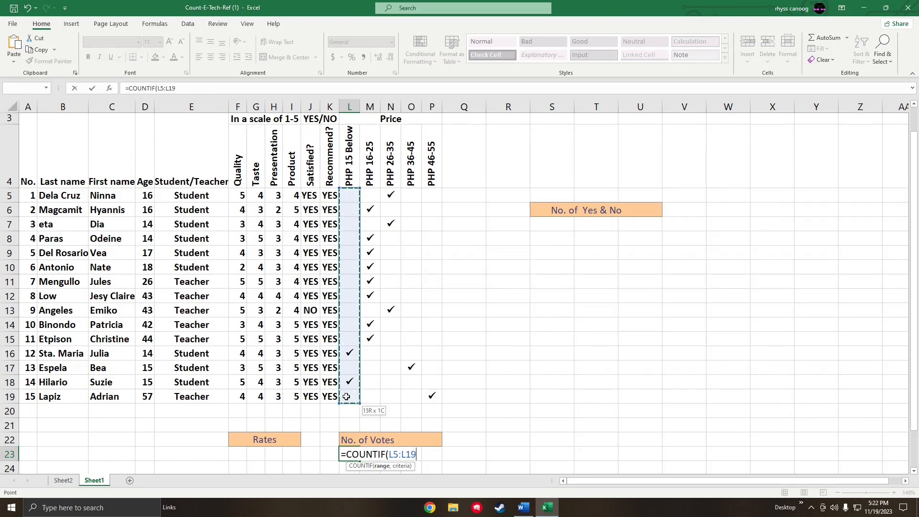
scroll(454, 398, "down", 1)
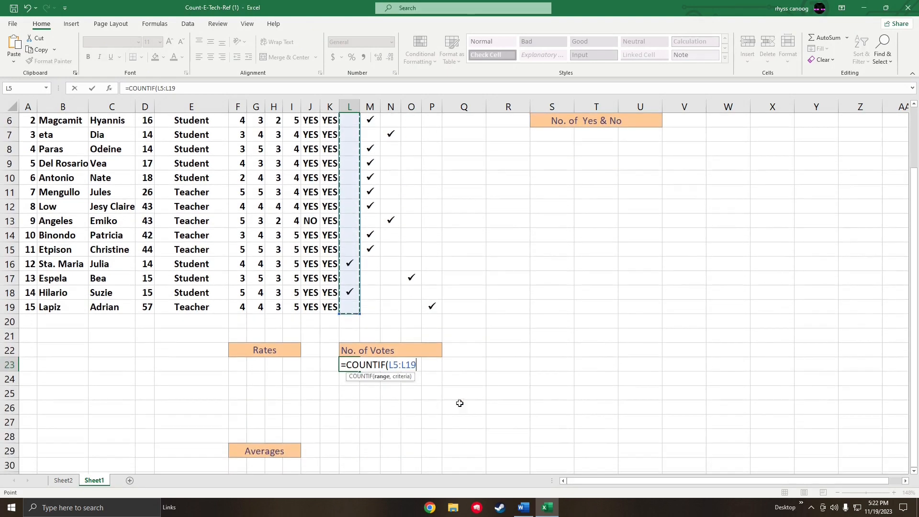
type(",")
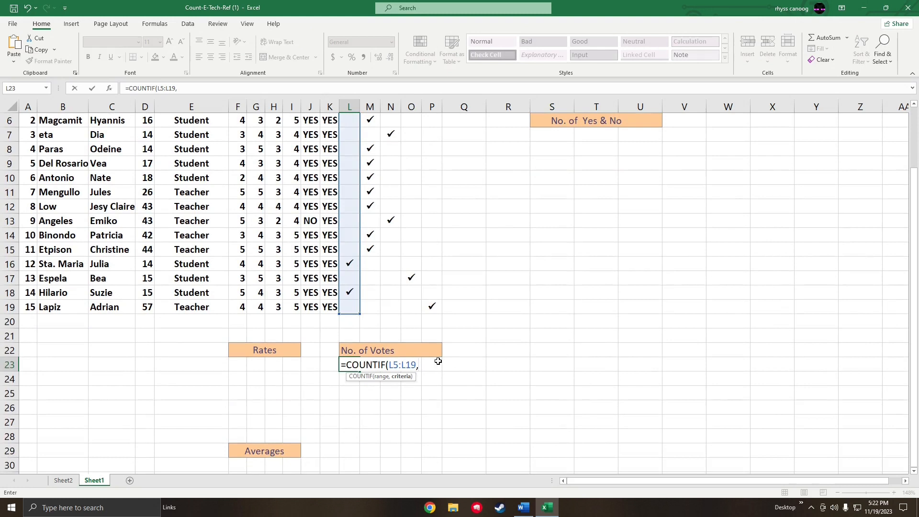
type("\"ü")
type(")")
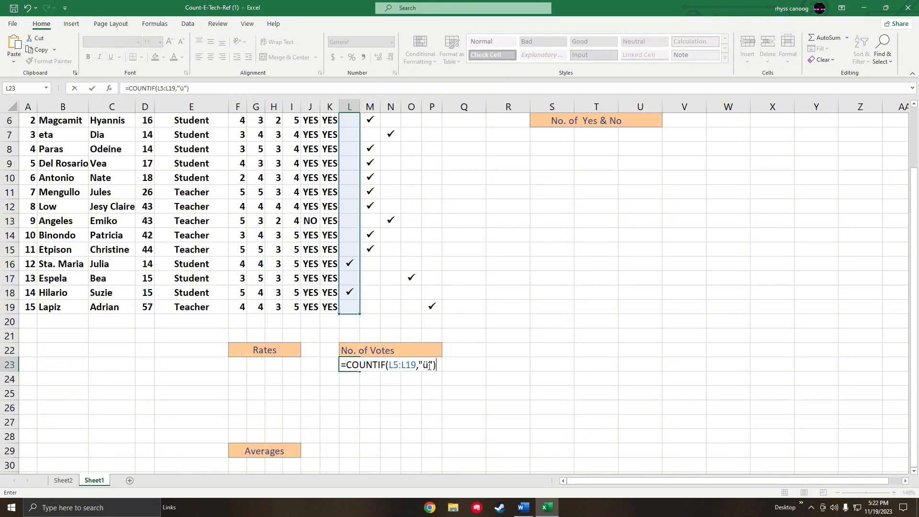
key("Return")
- Examine the underlying character of the check mark in cell P19
left_click(364, 366)
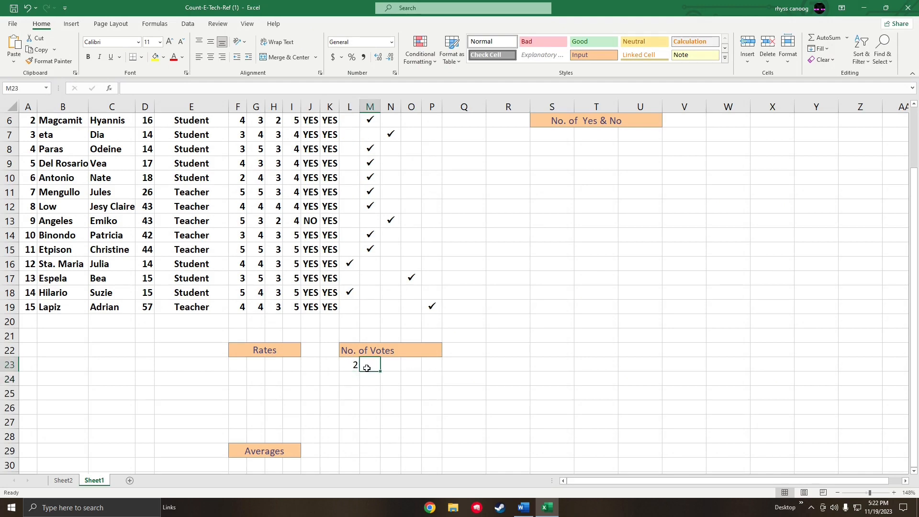
scroll(397, 378, "up", 1)
left_click(431, 398)
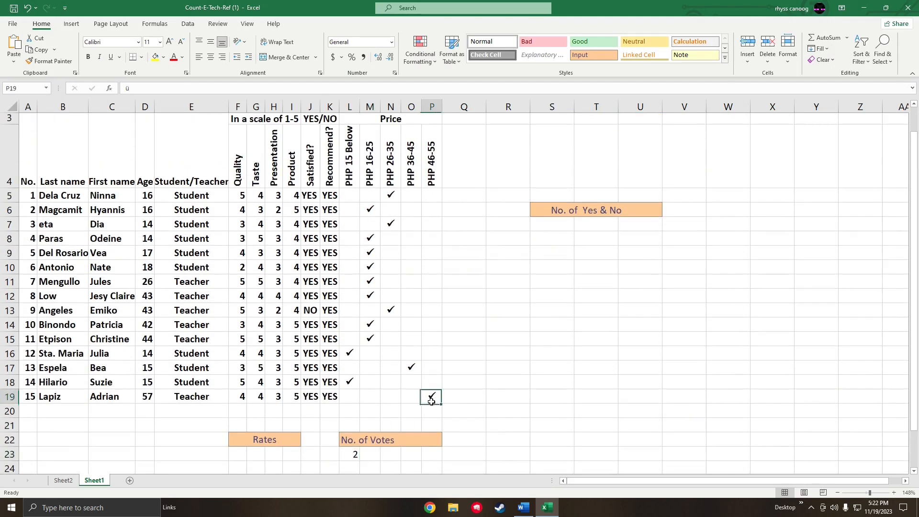
left_click(129, 90)
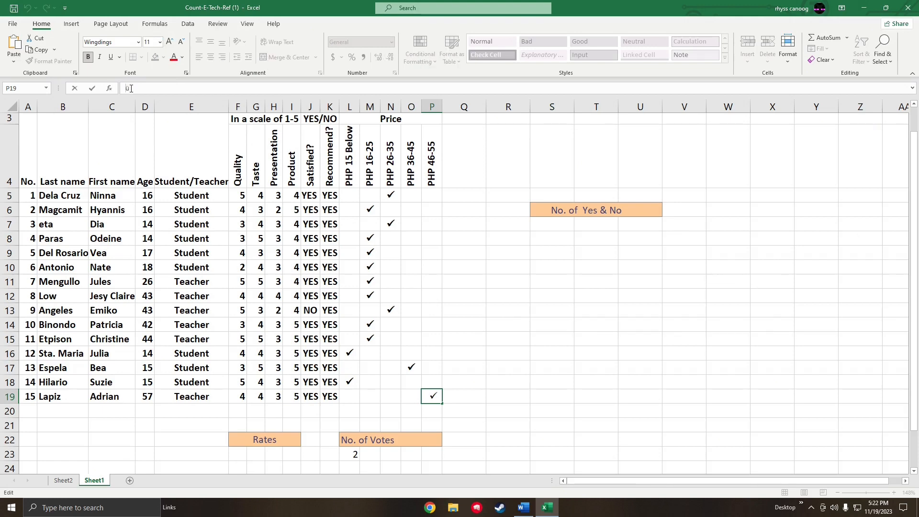
scroll(424, 376, "down", 1)
- Enter =COUNTIF(M5:M19,"ü") in cell M23 to count the PHP 16-25 check marks
left_click(375, 367)
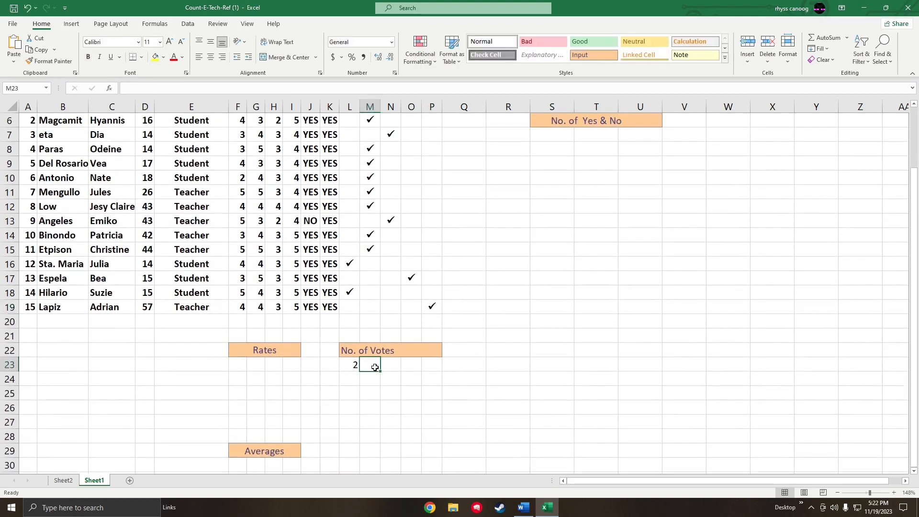
scroll(376, 449, "up", 1)
type("+")
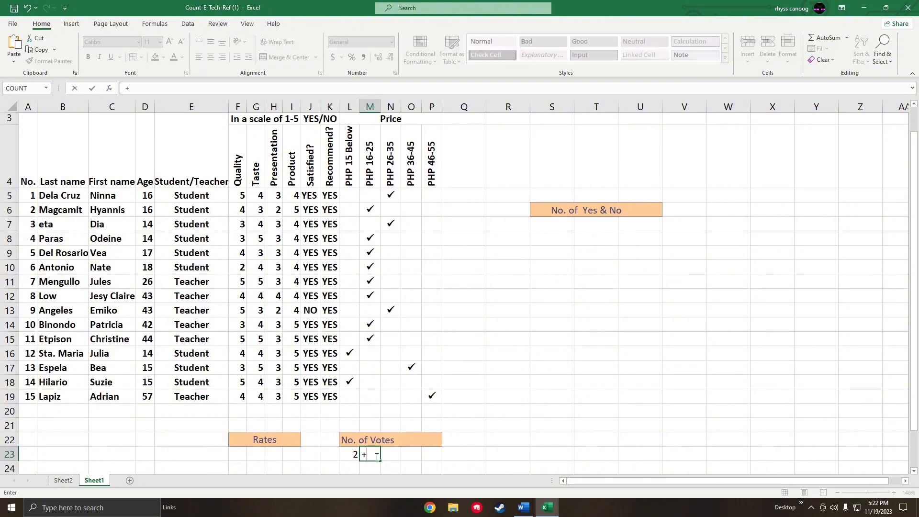
key("BackSpace")
type("=A")
type("COUNTIF")
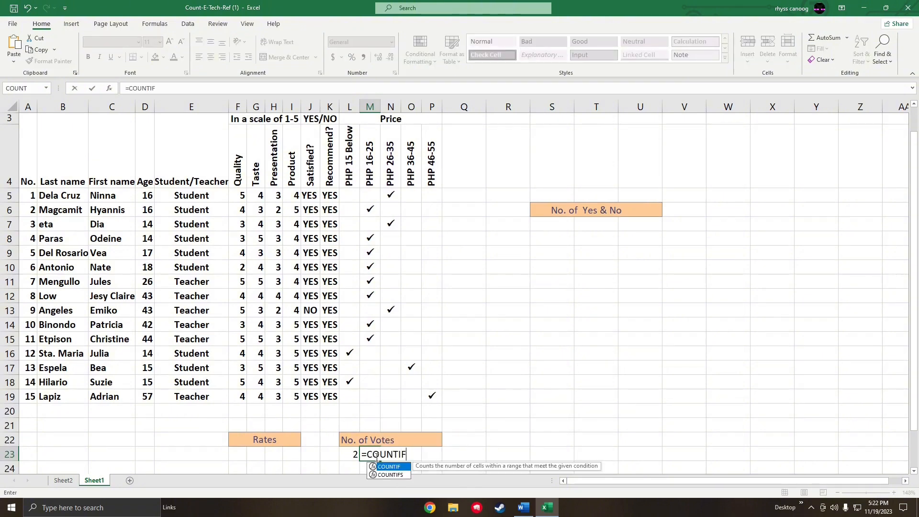
double_click(398, 469)
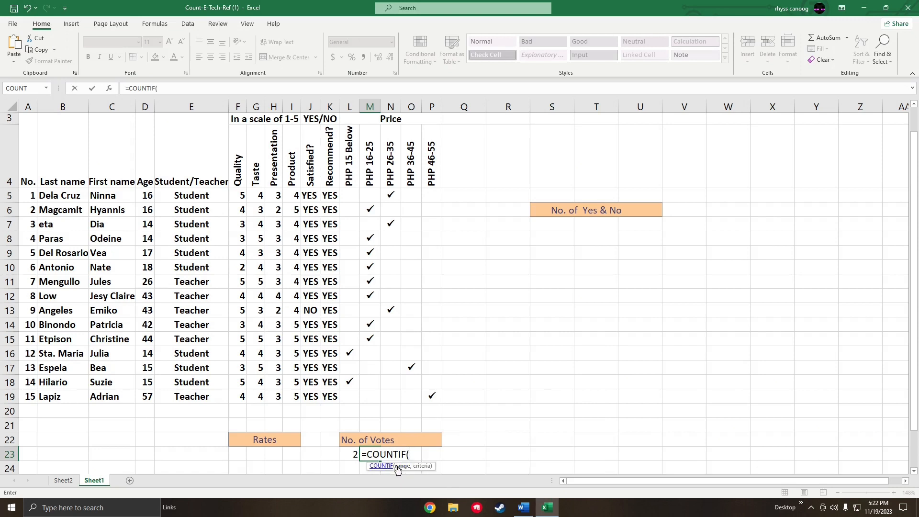
left_click_drag(365, 193, 365, 397)
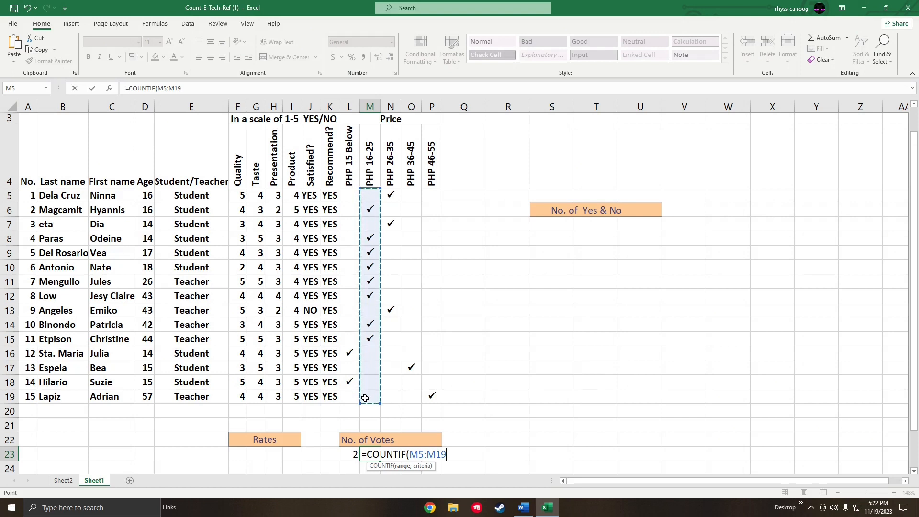
type(",\"ü")
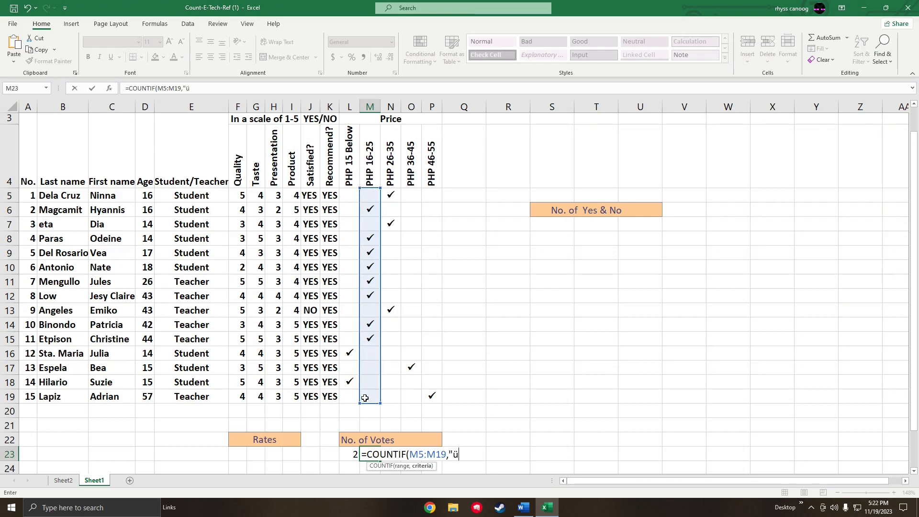
type("\")")
key("Return")
- Enter =COUNTIF(N5:N19,"ü") in cell N23 to count the PHP 26-35 check marks
left_click(396, 444)
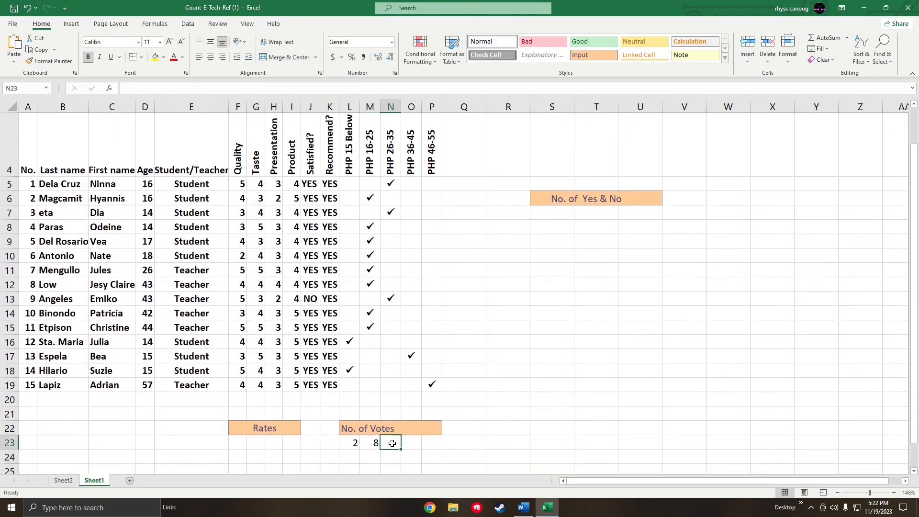
scroll(401, 435, "up", 1)
scroll(402, 439, "down", 1)
type("=")
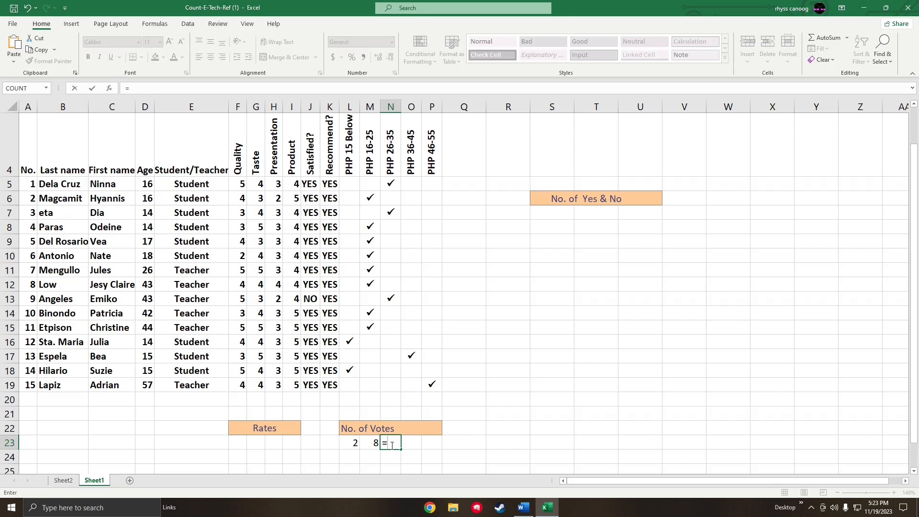
type("CO")
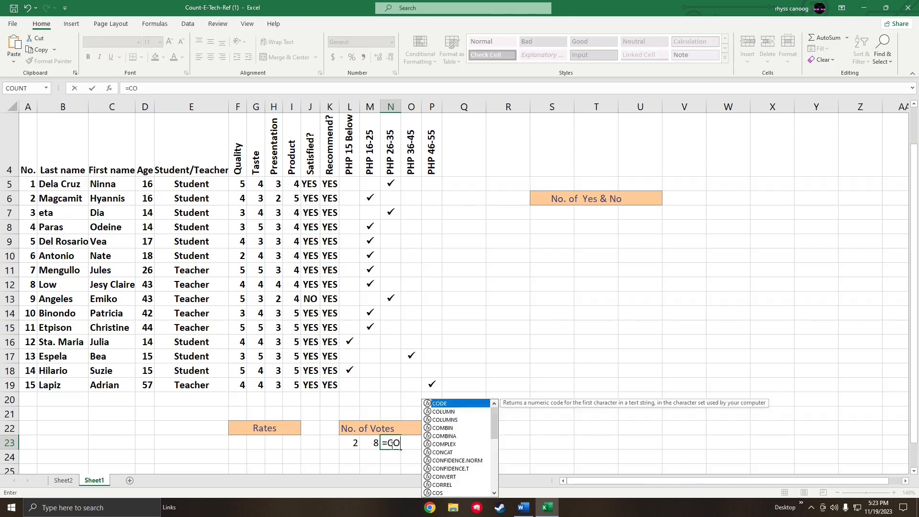
type("UN")
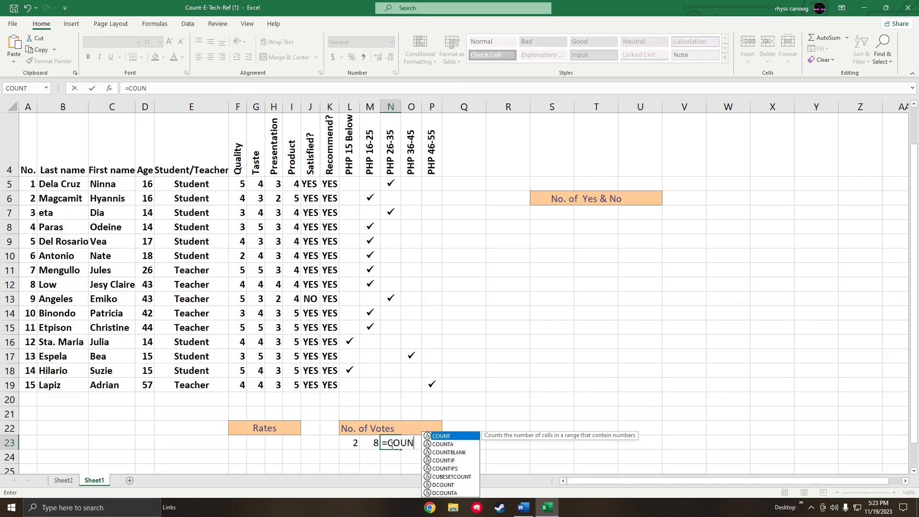
double_click(453, 461)
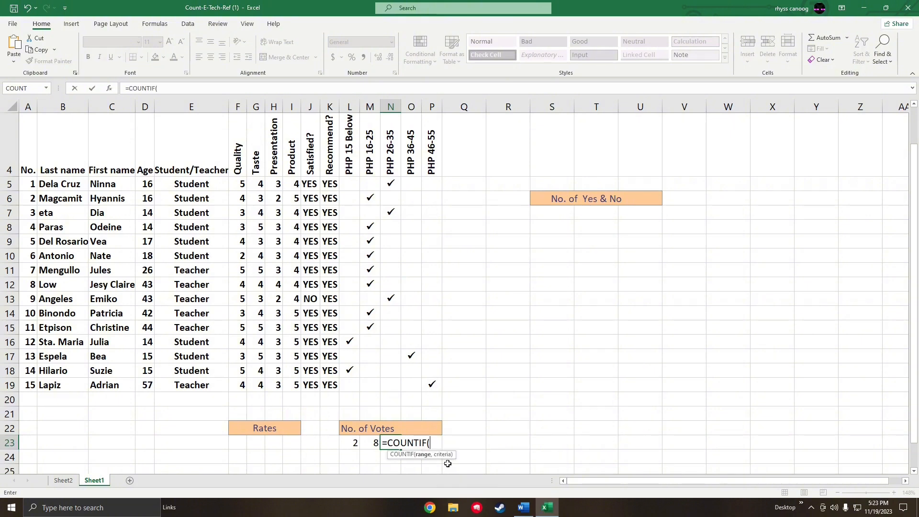
left_click_drag(393, 186, 388, 394)
type(",\"")
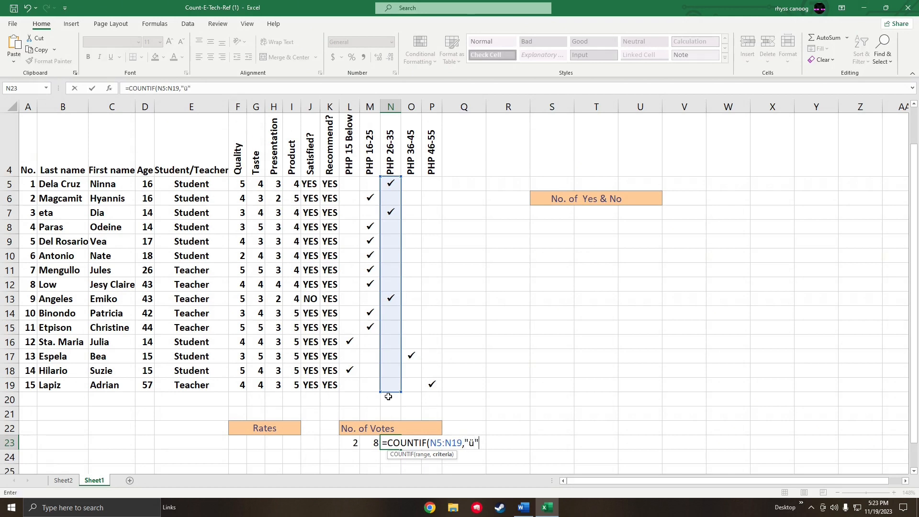
type("ü\")")
key("Return")
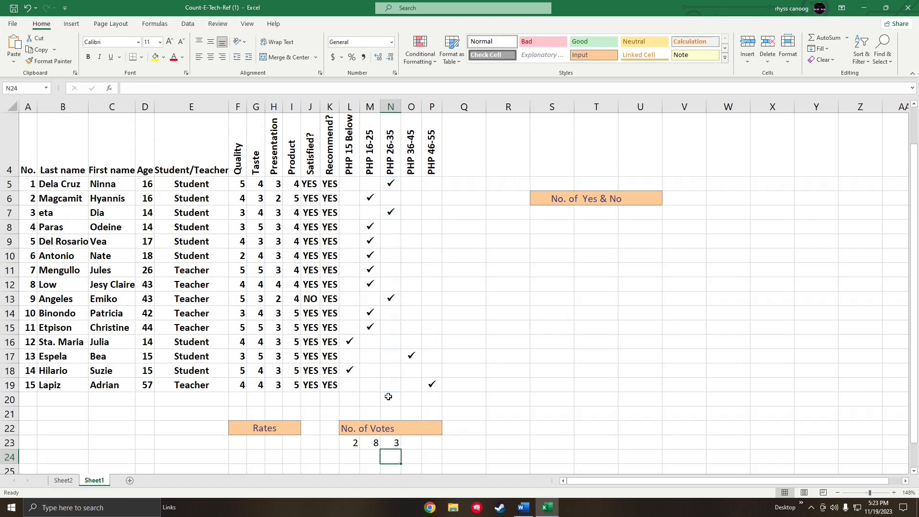
- Enter 1 as the vote count for PHP 36-45 in cell O23 and 1 for PHP 46-55 in cell P23
left_click(411, 443)
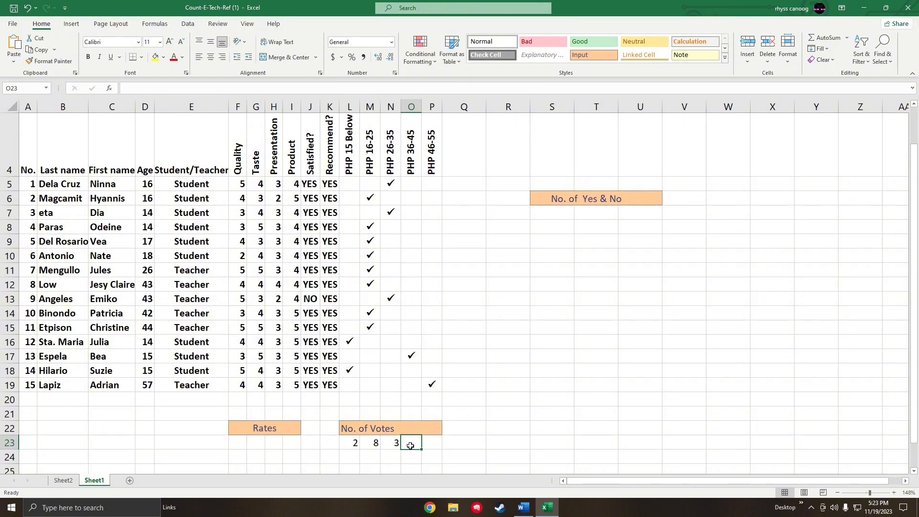
type("1")
key("Tab")
type("1")
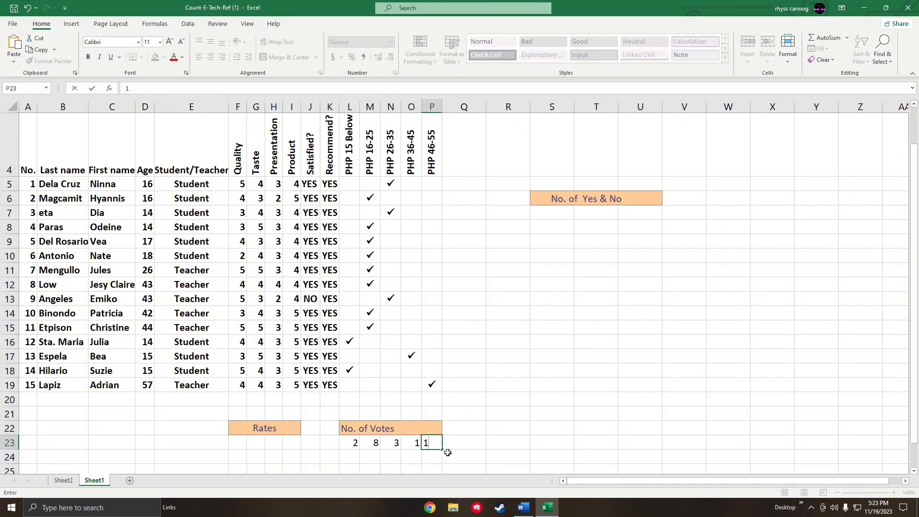
key("Return")
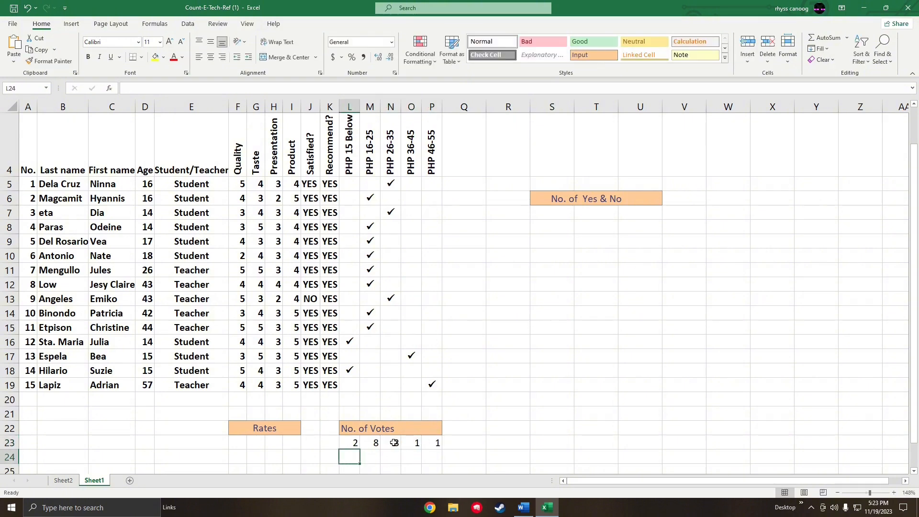
- Enter =SUM(L23:P23) in cell L24 to total the votes of all price ranges
scroll(394, 443, "down", 1)
scroll(359, 356, "up", 1)
scroll(363, 383, "down", 1)
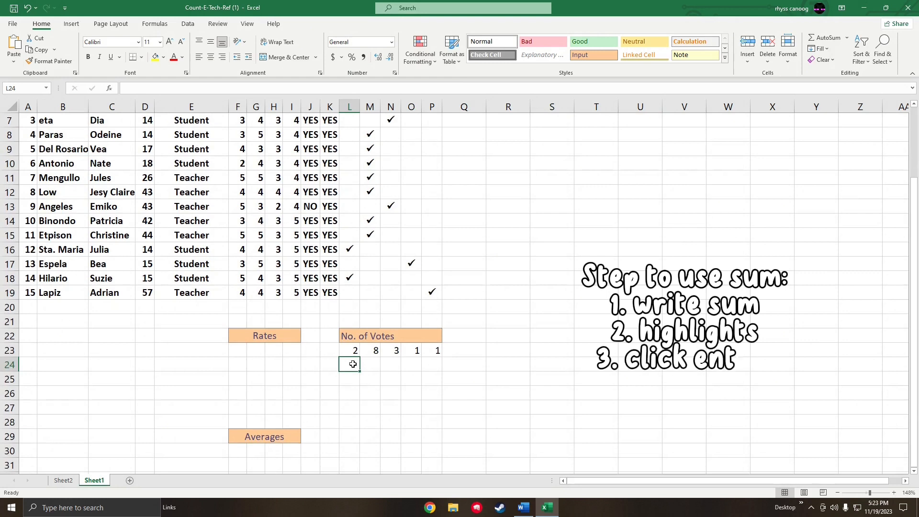
left_click_drag(356, 357, 438, 356)
left_click(539, 241)
left_click(347, 368)
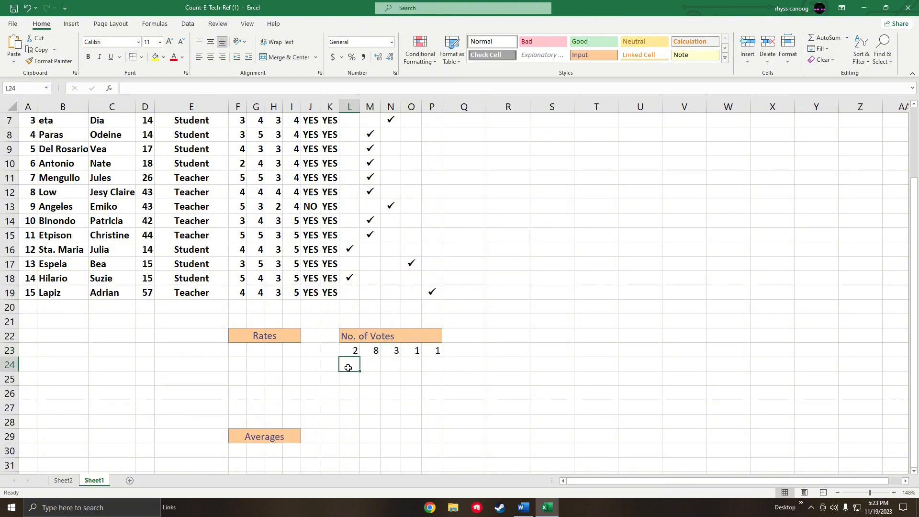
type("=")
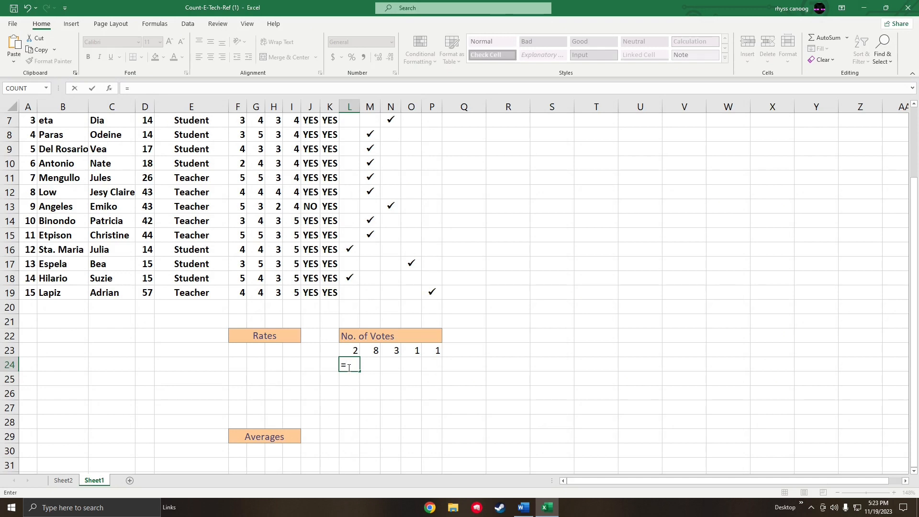
type("SUM")
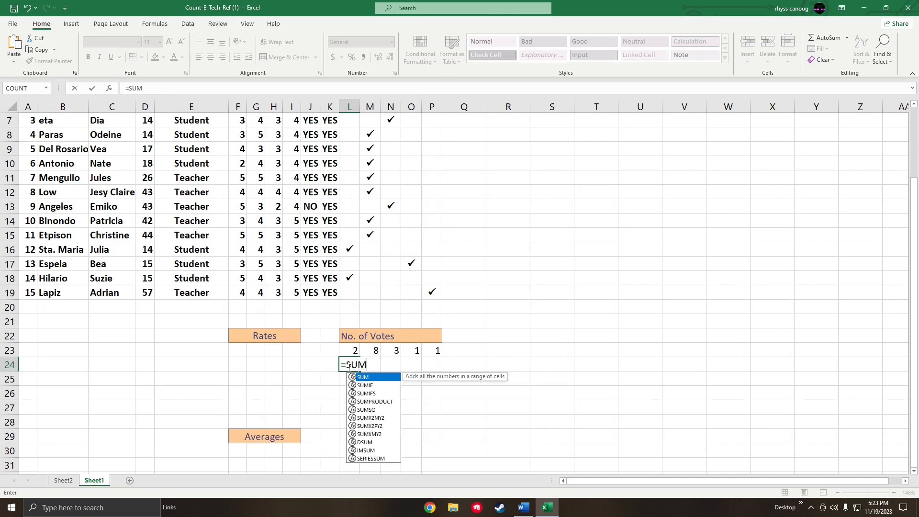
type("(")
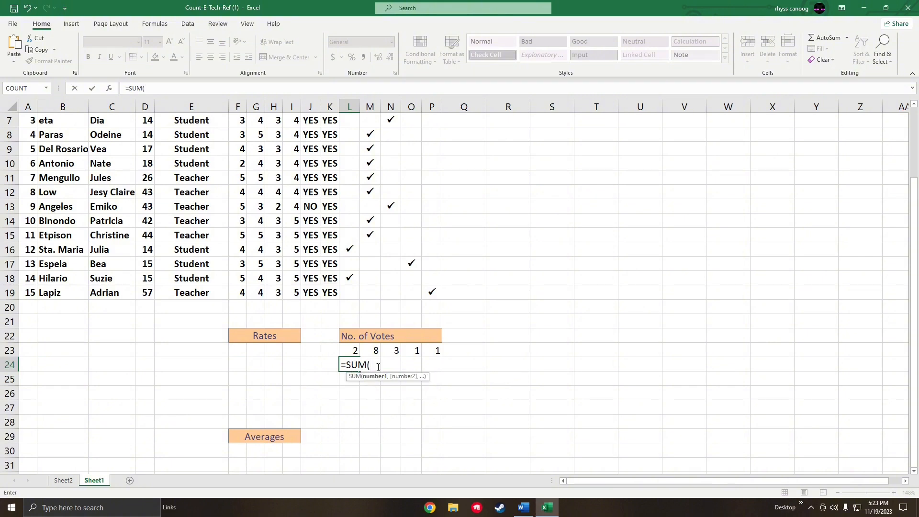
left_click_drag(358, 357, 430, 355)
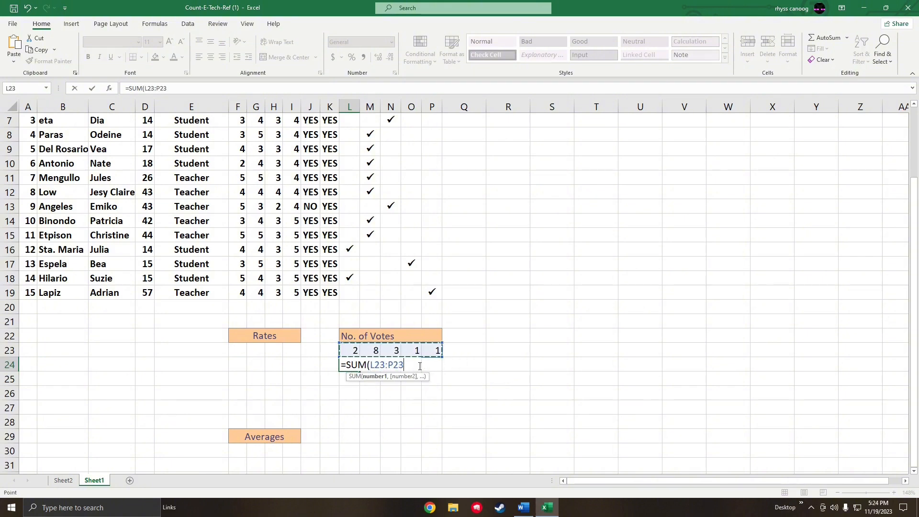
key("Return")
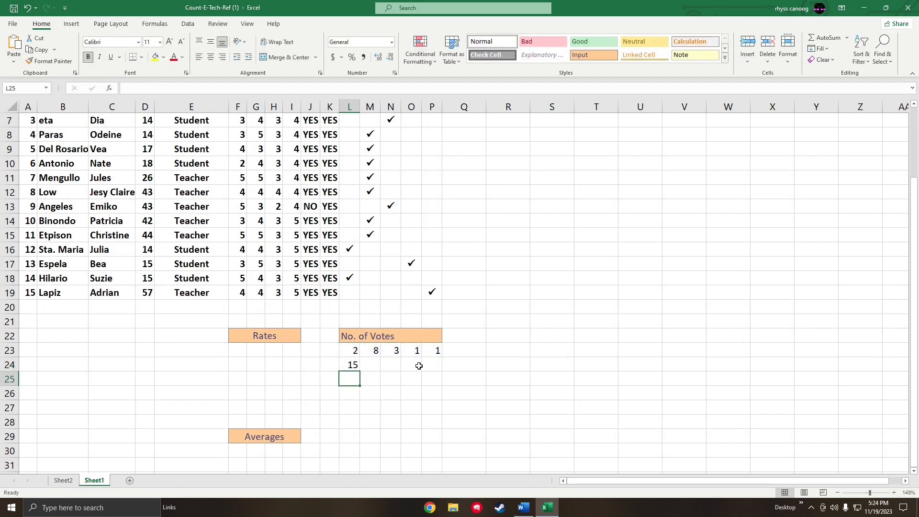
- Apply the Neutral cell style to the vote total in cell L24
left_click(353, 365)
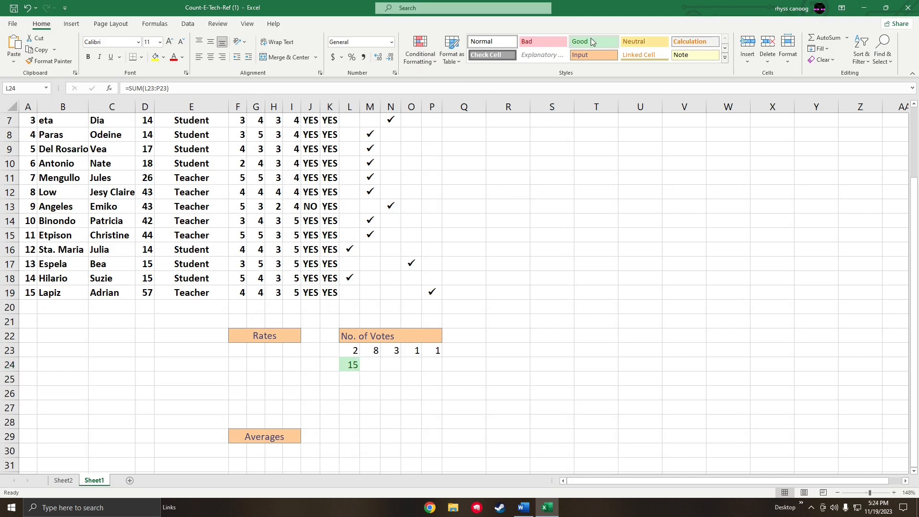
left_click(626, 44)
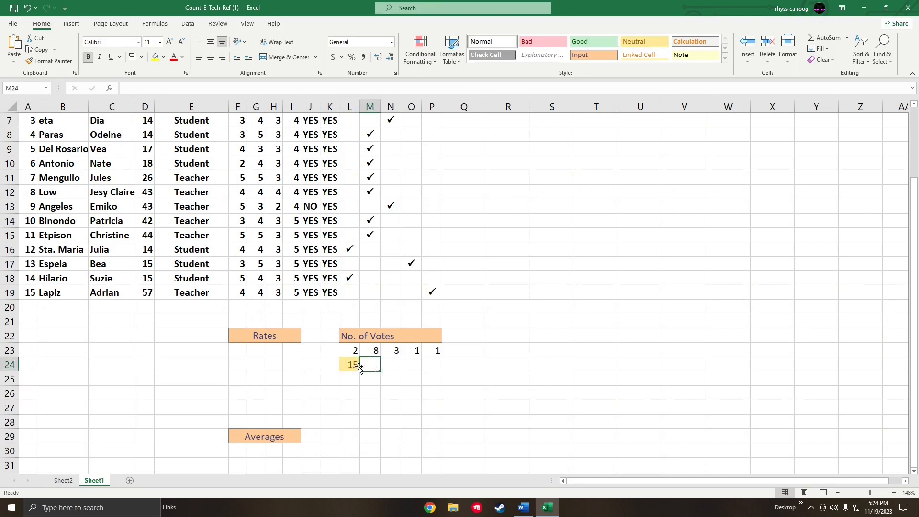
left_click(385, 365)
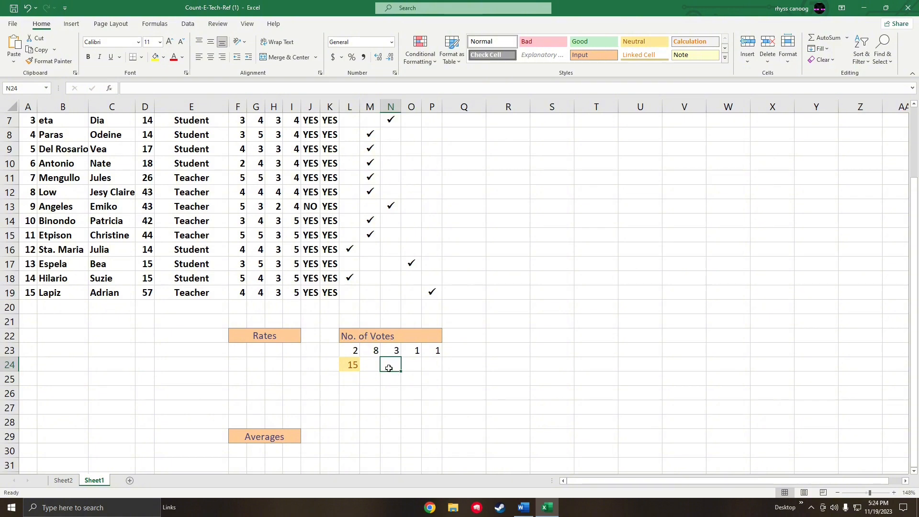
left_click(407, 369)
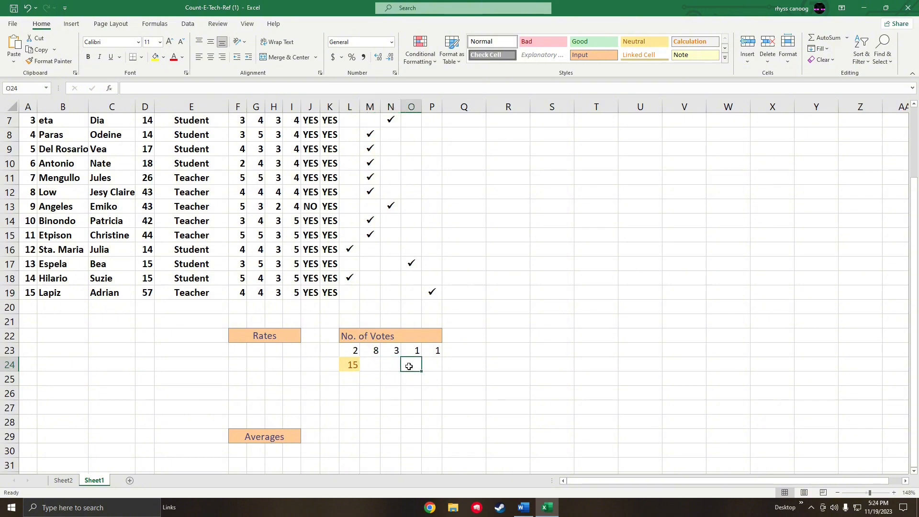
- Switch to the Word document to read the survey questions, and return to the price columns in the Excel sheet
key("alt+Tab")
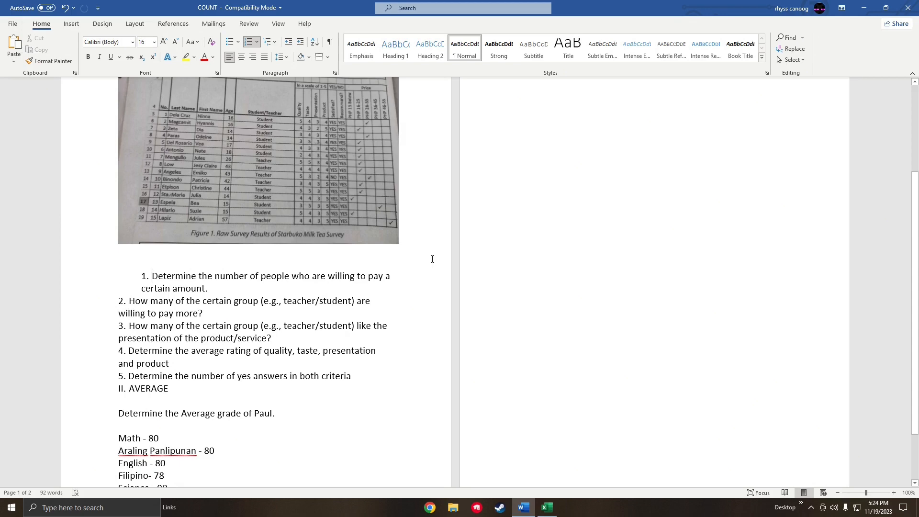
key("alt+Tab")
scroll(431, 297, "up", 1)
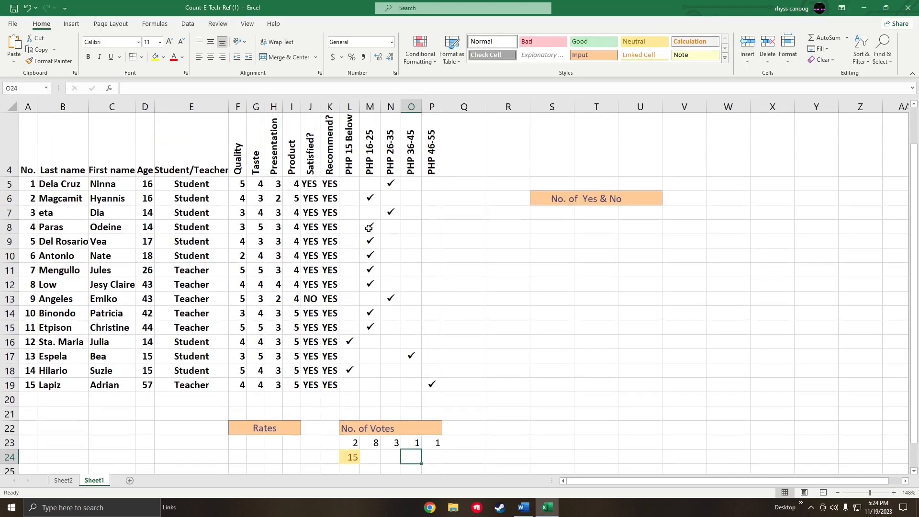
scroll(359, 206, "up", 1)
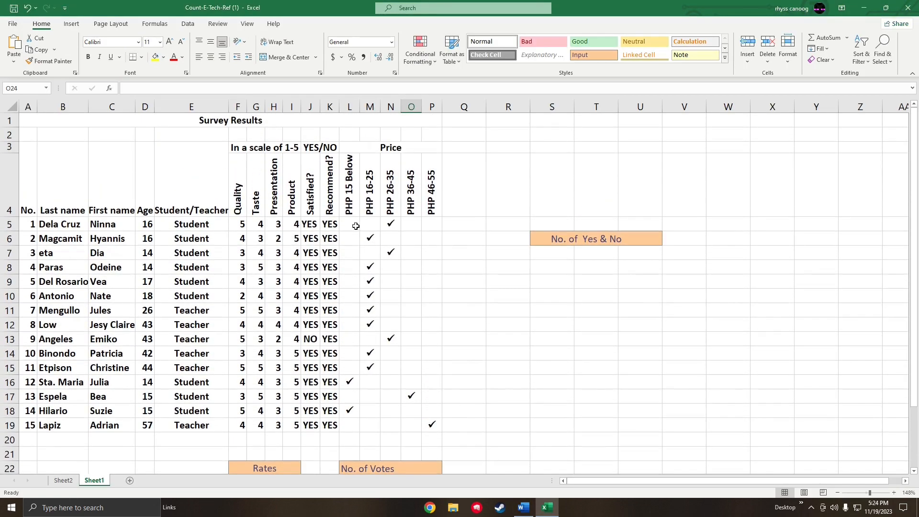
- Examine the Price columns to identify which ranges above PHP 15 Below count as willing to pay more, covering M5:P19
left_click(356, 226)
left_click(366, 225)
left_click(392, 229)
left_click(408, 230)
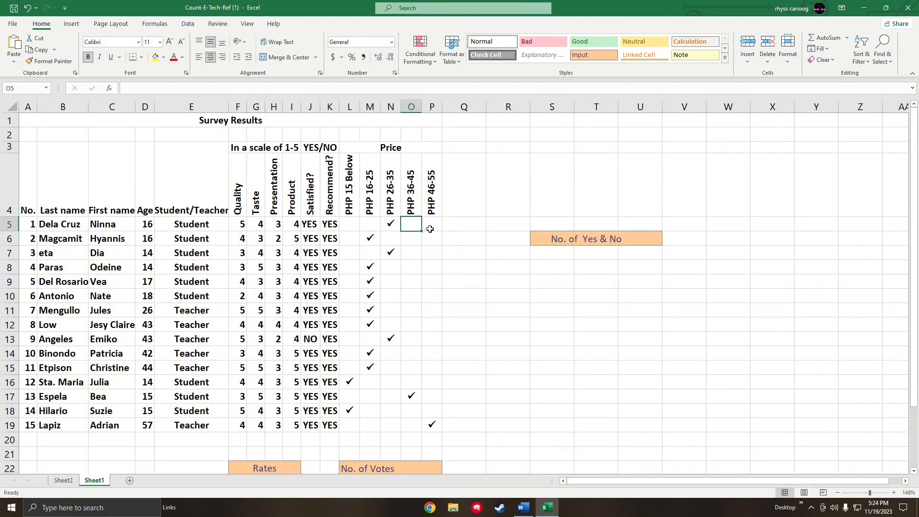
left_click(430, 229)
left_click(410, 227)
left_click(390, 227)
left_click(369, 226)
left_click(353, 227)
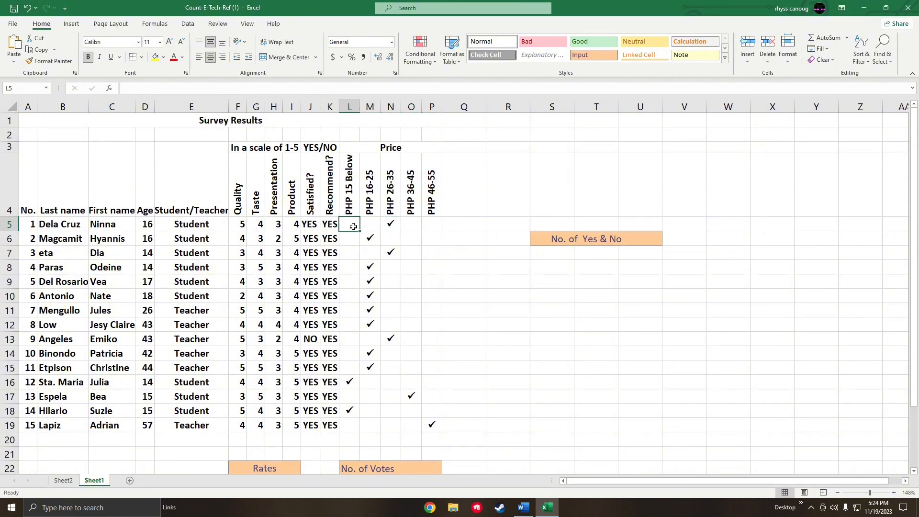
left_click(373, 226)
left_click(397, 229)
left_click(416, 232)
left_click(431, 230)
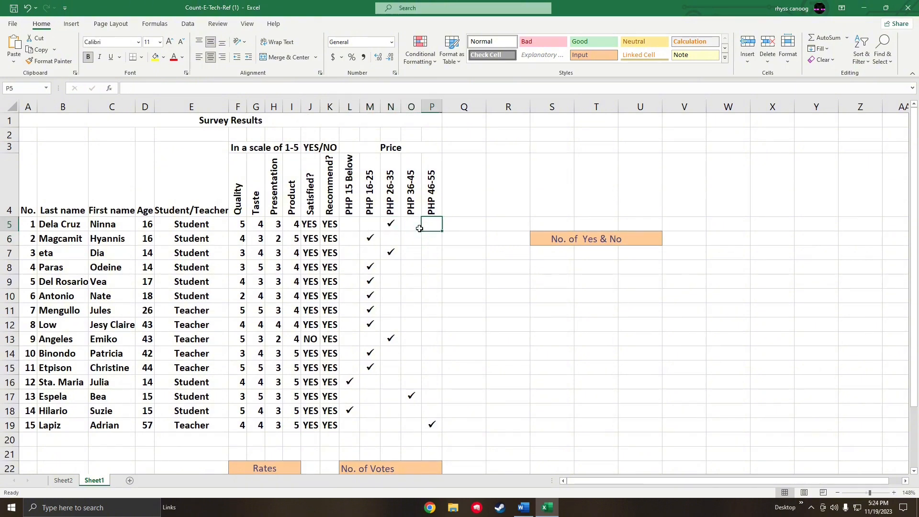
left_click(410, 228)
left_click(391, 227)
left_click(370, 227)
left_click(352, 225)
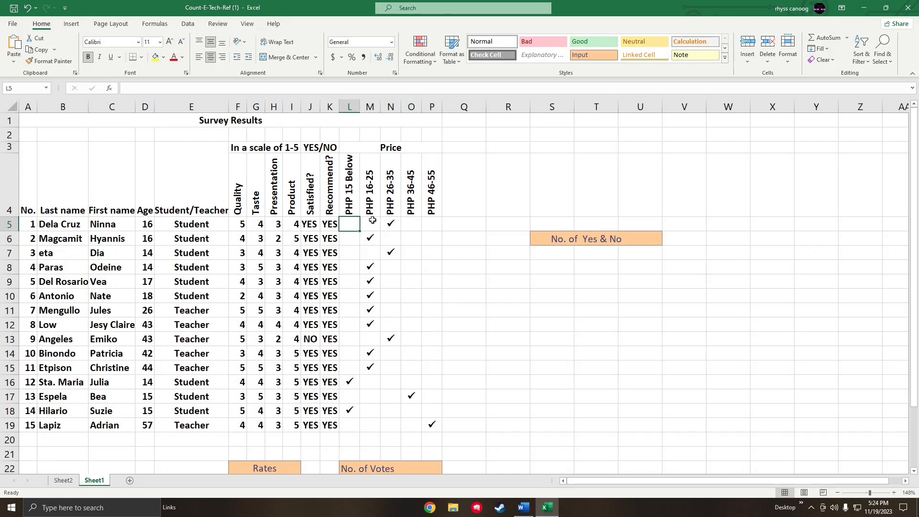
mouse_move(372, 220)
left_mouse_down()
mouse_move(417, 256)
mouse_move(433, 427)
left_mouse_up()
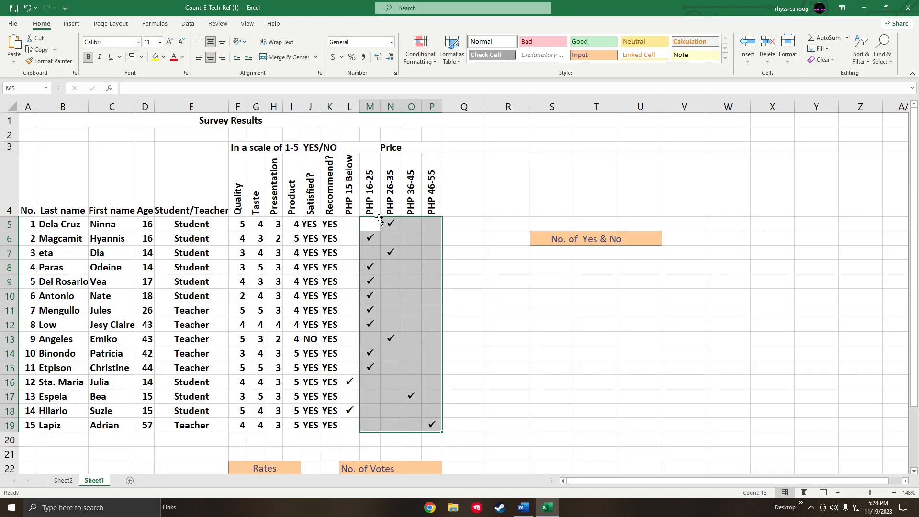
scroll(401, 267, "down", 1)
left_click(352, 185)
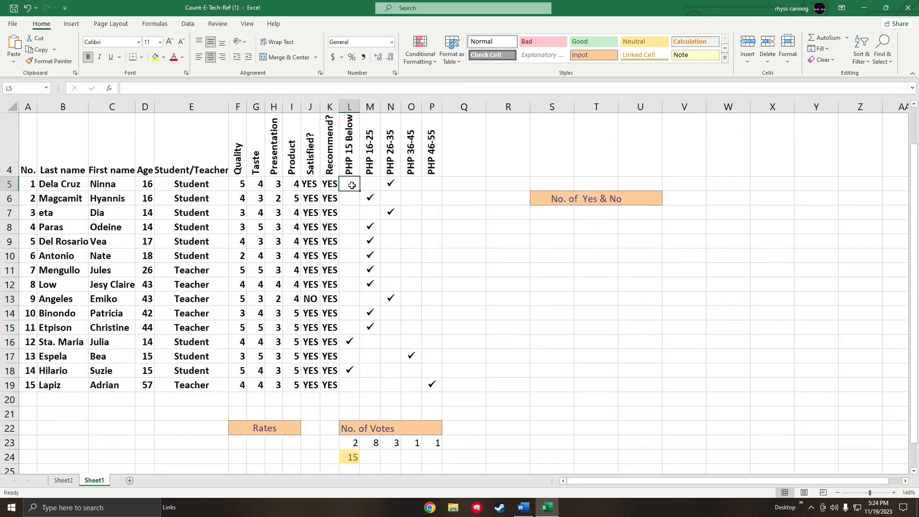
scroll(352, 185, "up", 1)
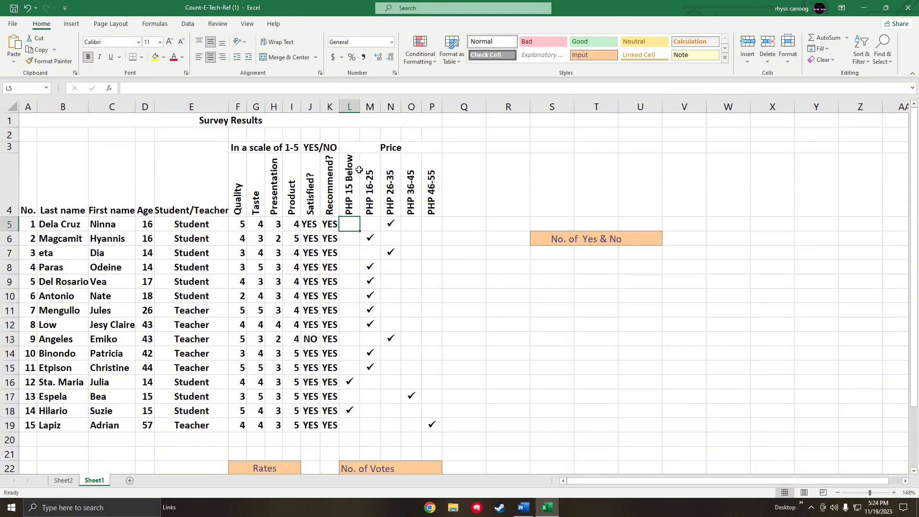
left_click(369, 226)
scroll(378, 240, "down", 2)
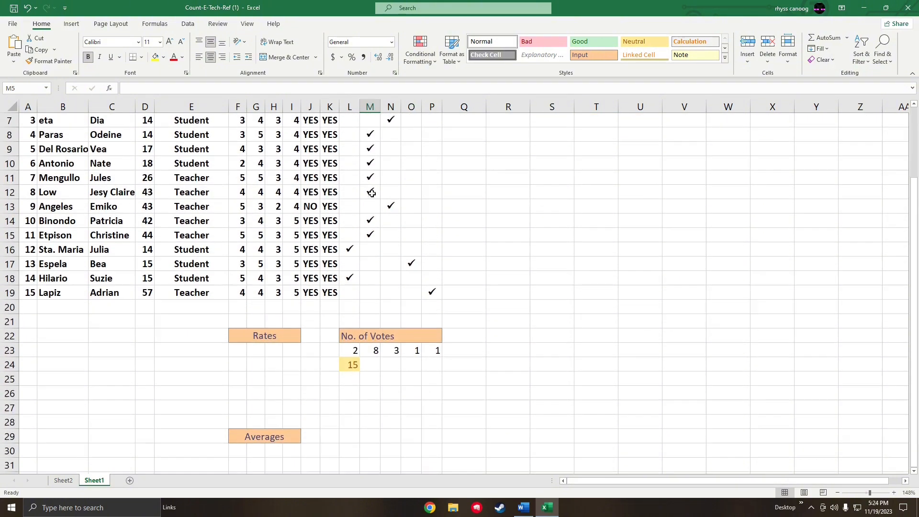
scroll(378, 241, "up", 1)
mouse_move(371, 186)
left_mouse_down()
mouse_move(377, 208)
mouse_move(376, 197)
left_mouse_up()
scroll(376, 197, "down", 1)
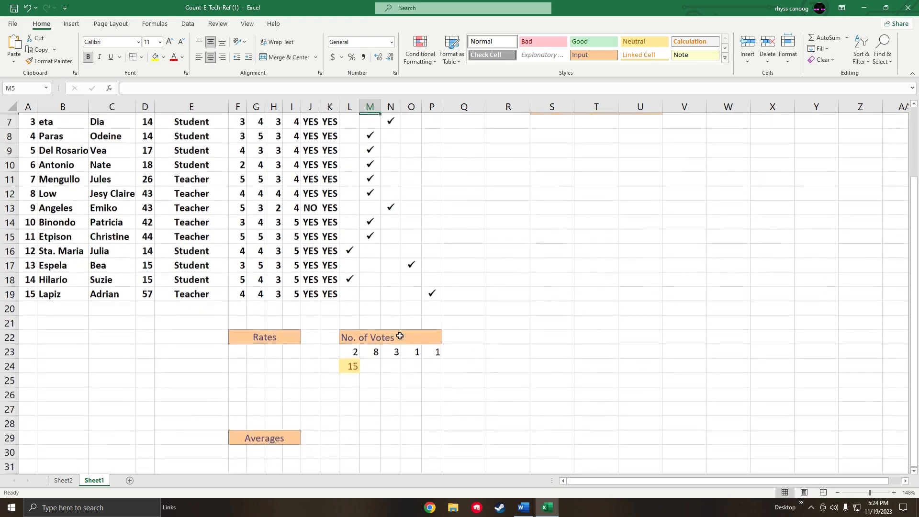
- Enter =COUNTIF(M5:P19,"ü") in cell P24 to count the check marks from PHP 16-25 up to PHP 46-55
left_click(410, 367)
left_click(424, 369)
left_click(412, 368)
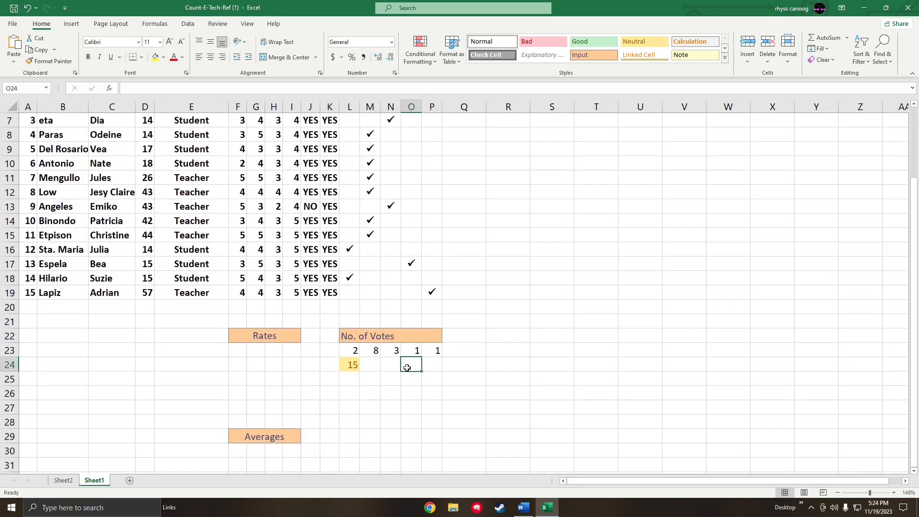
left_click(424, 372)
left_click(428, 364)
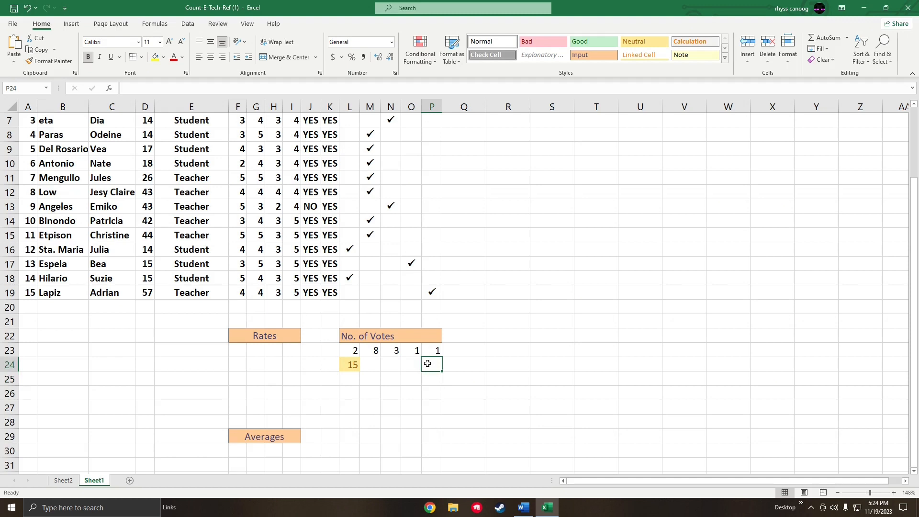
type("=")
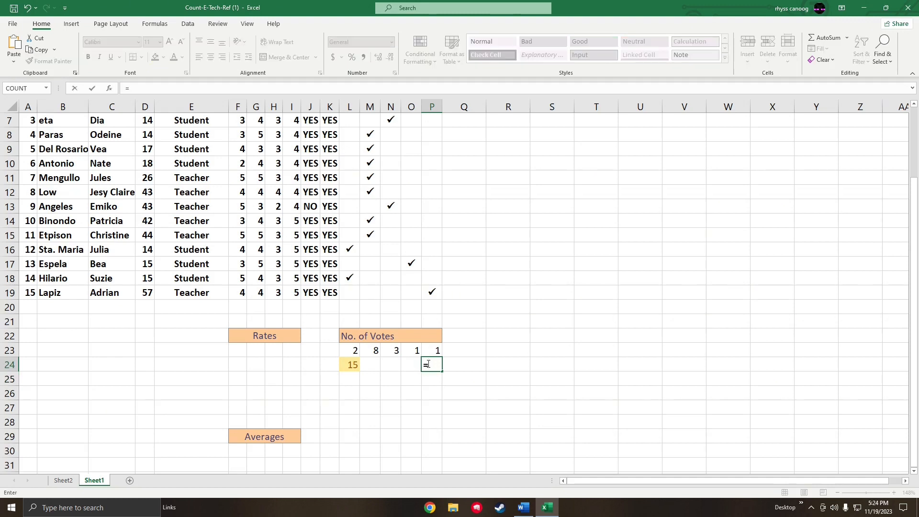
type("COUNT")
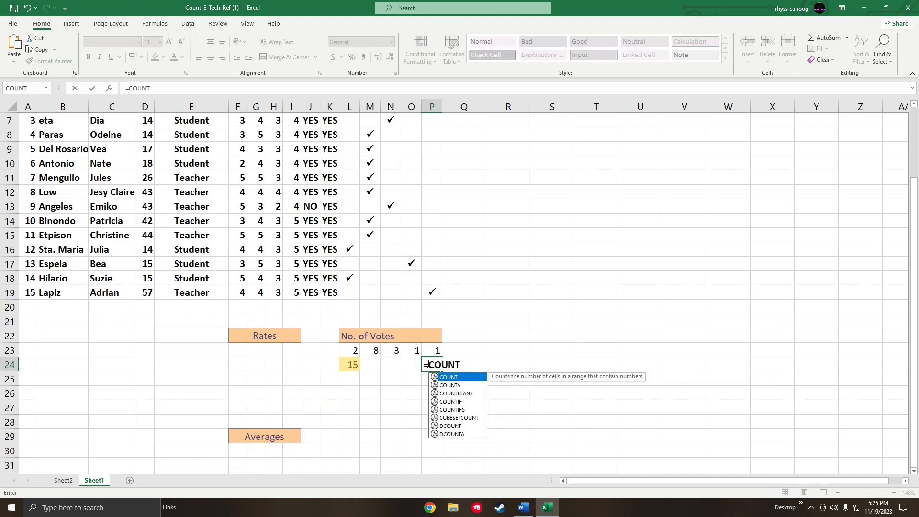
type("IF")
double_click(465, 378)
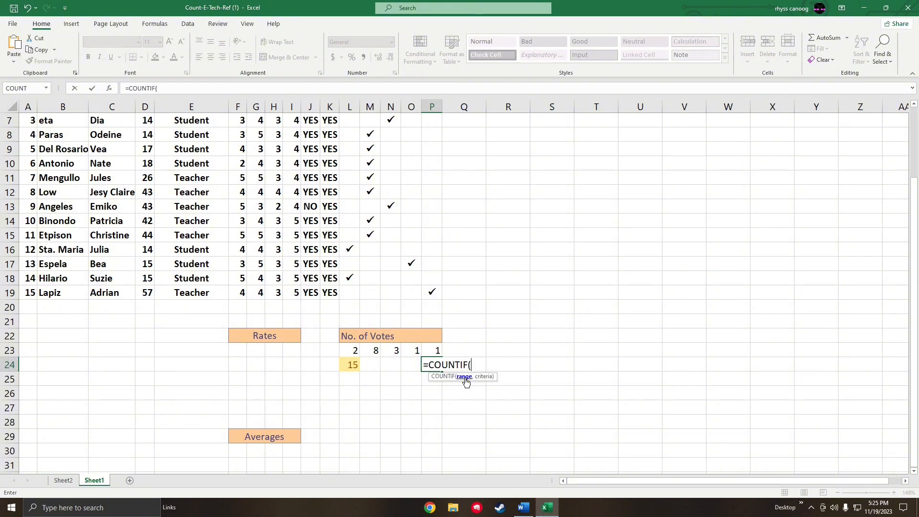
scroll(390, 186, "up", 1)
left_click_drag(369, 185, 430, 386)
scroll(430, 385, "down", 1)
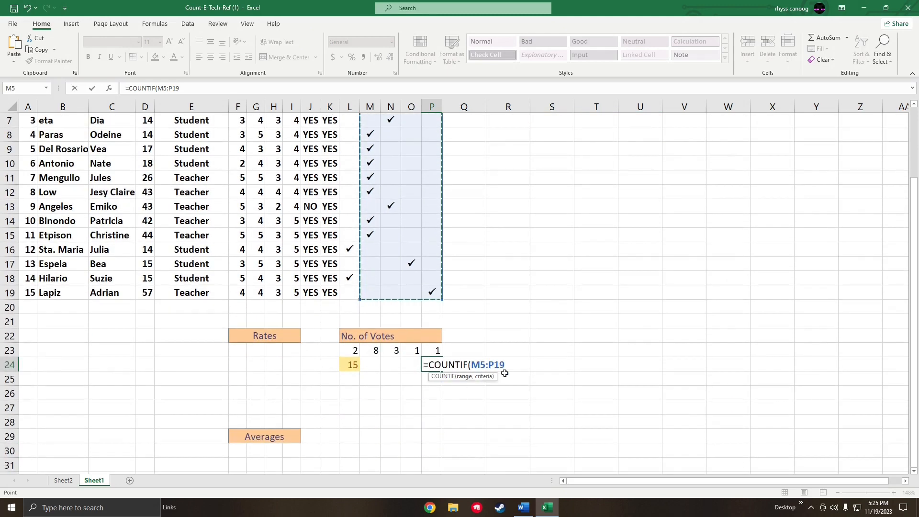
type(",")
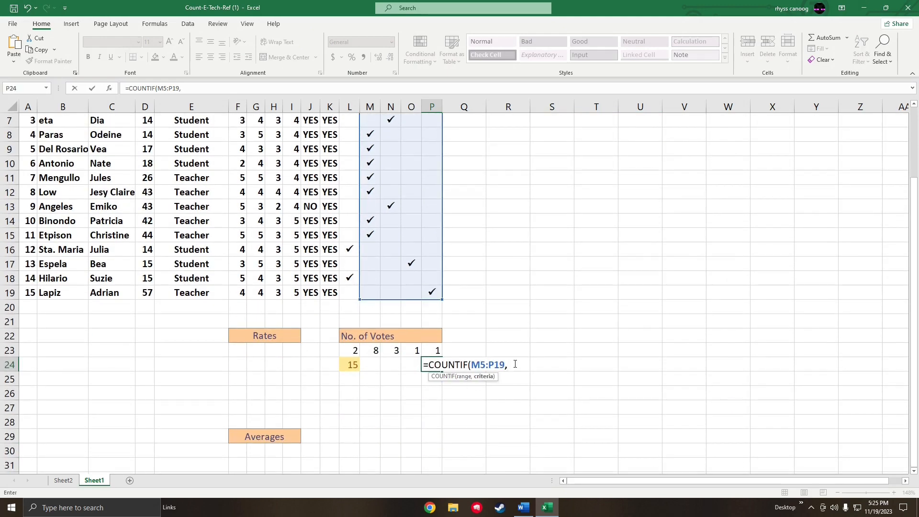
type("'")
type("ü")
type("\")")
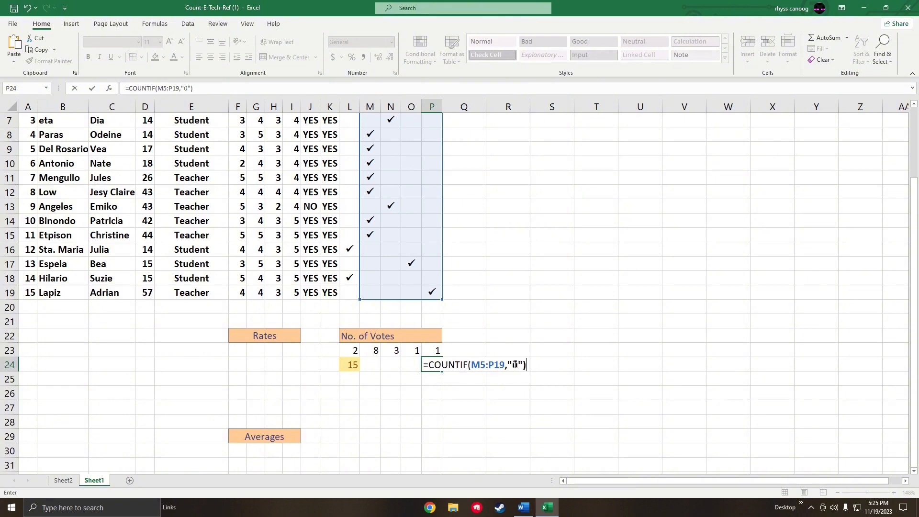
key("Return")
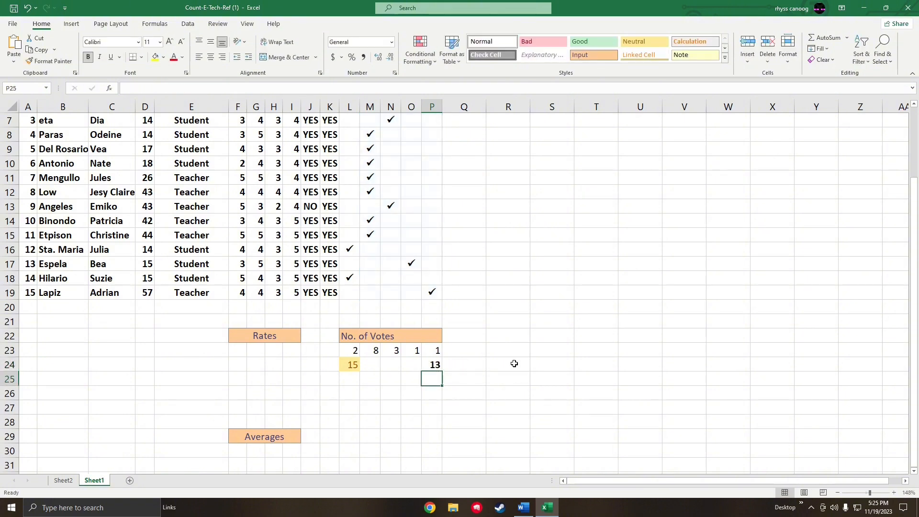
- Enter =COUNTIF(L5:L19,"ü") in cell O24 to count the check marks in the PHP 15 Below column
left_click(411, 365)
scroll(384, 338, "up", 1)
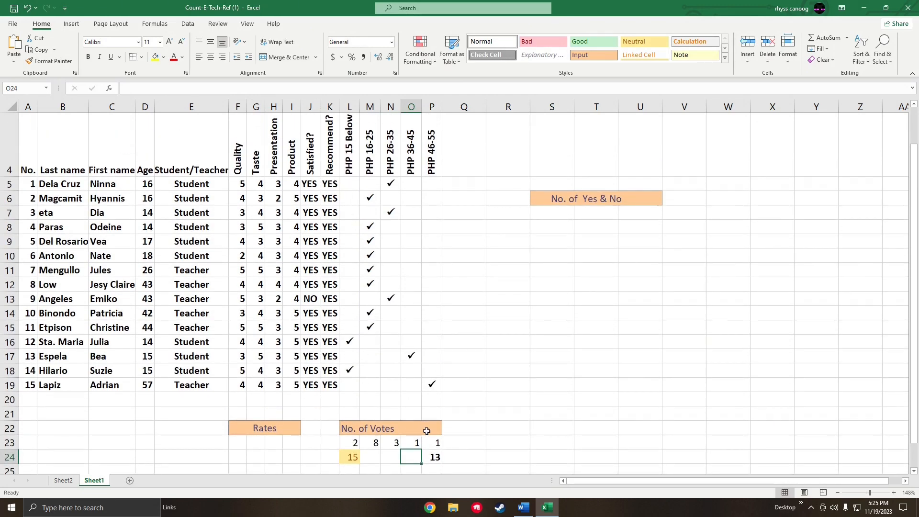
type("=COUNT")
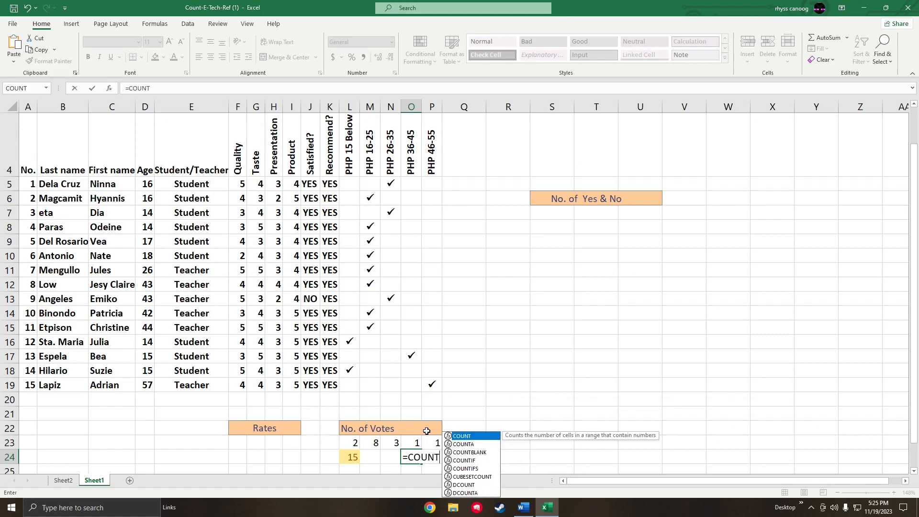
type("IF(")
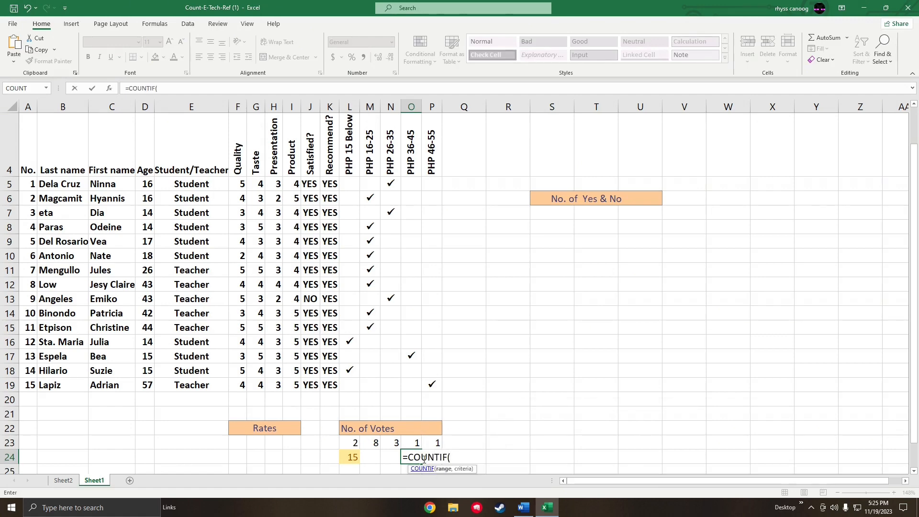
double_click(430, 472)
scroll(429, 429, "down", 1)
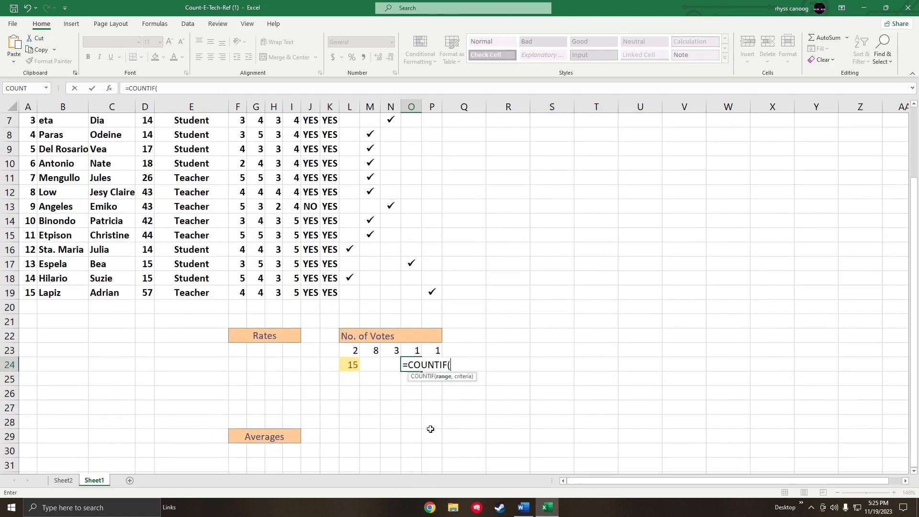
scroll(392, 316, "up", 1)
left_click_drag(349, 185, 346, 394)
type(",\"ü")
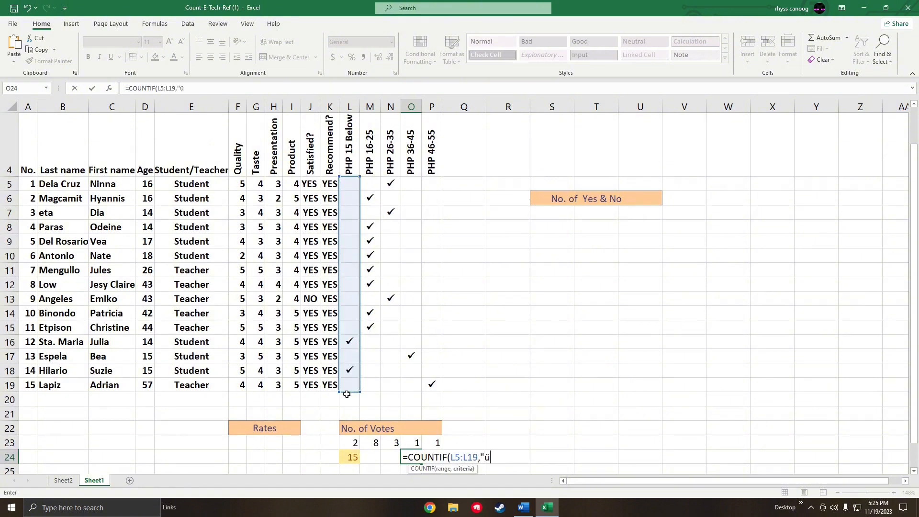
type("\")")
key("Return")
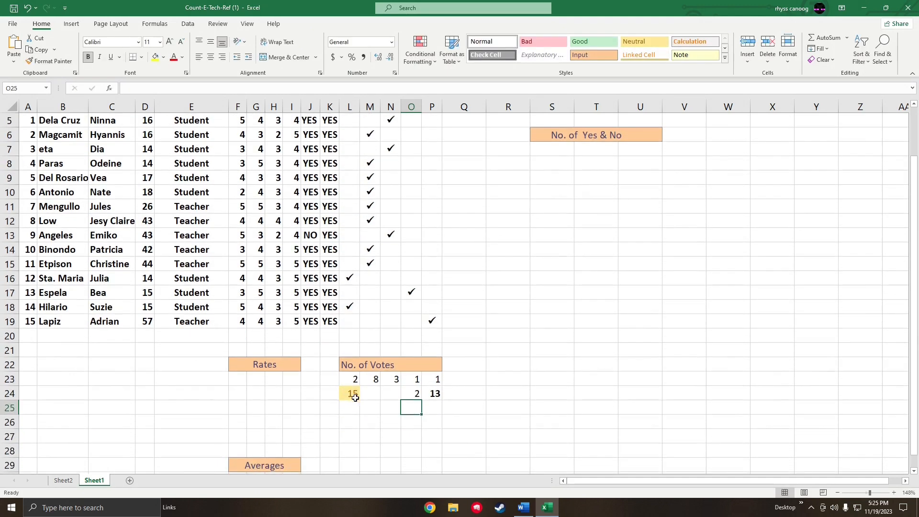
- Apply the Bad cell style to the count in O24 and the Good cell style to the count in P24
left_click(417, 396)
scroll(411, 422, "up", 2)
scroll(411, 405, "down", 2)
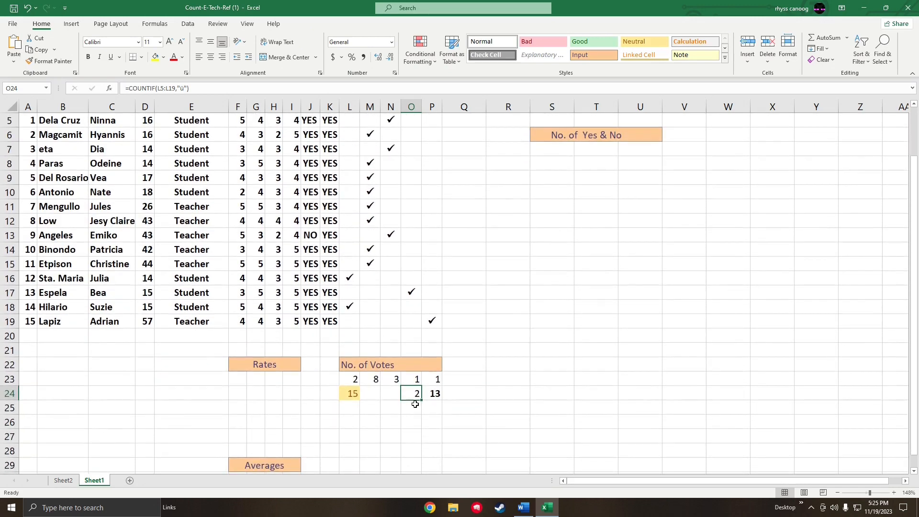
scroll(572, 154, "up", 2)
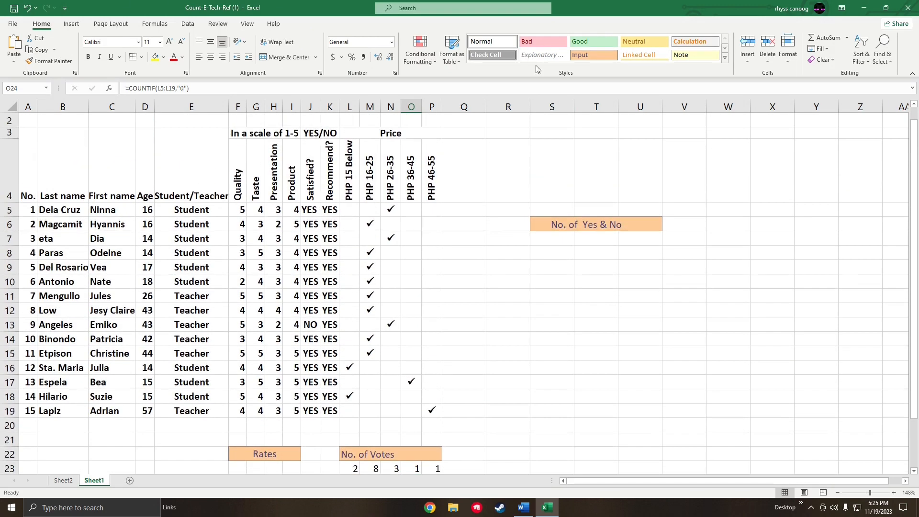
scroll(501, 153, "down", 2)
left_click(543, 47)
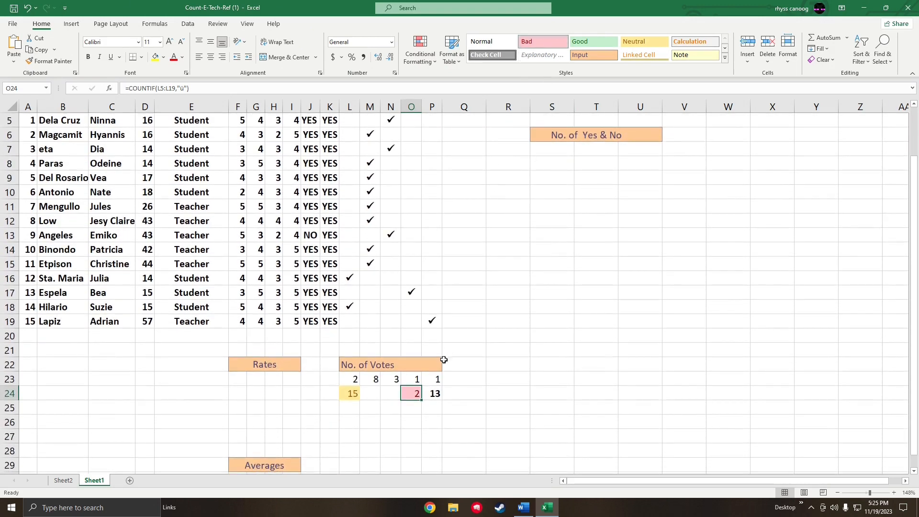
left_click(435, 399)
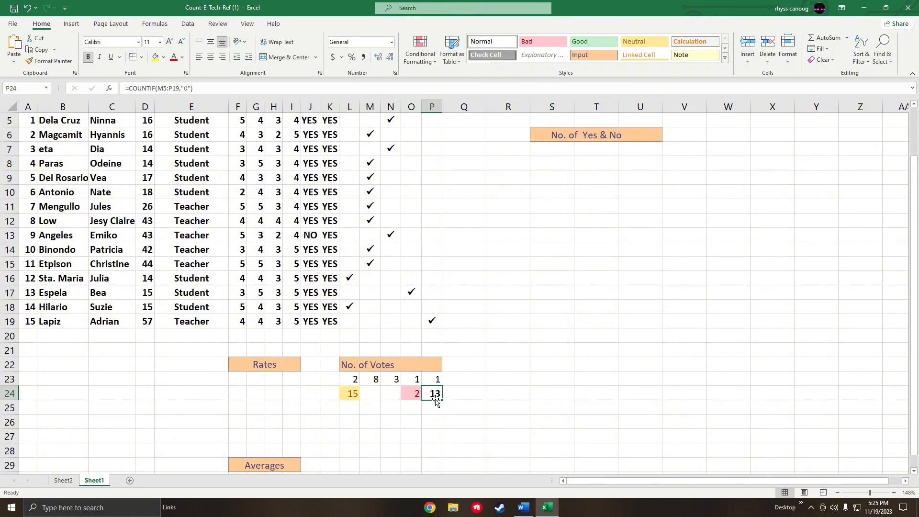
left_click(591, 45)
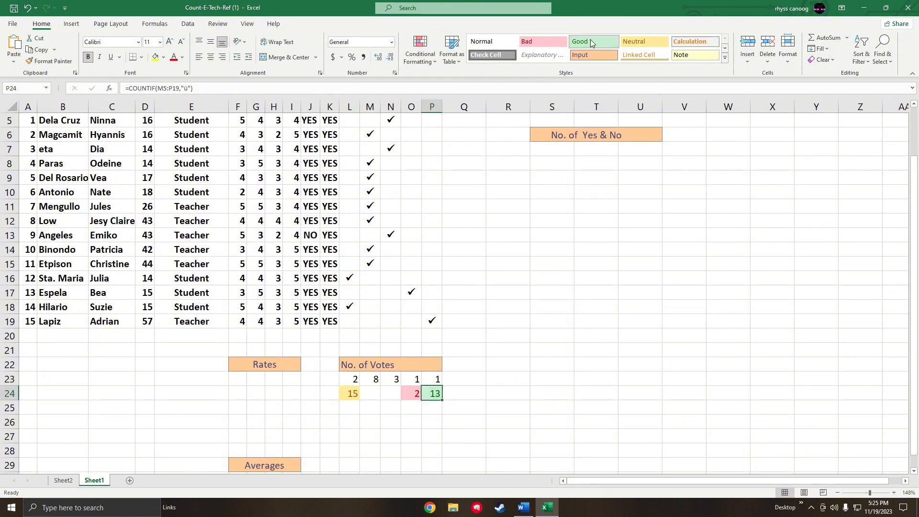
left_click(413, 398)
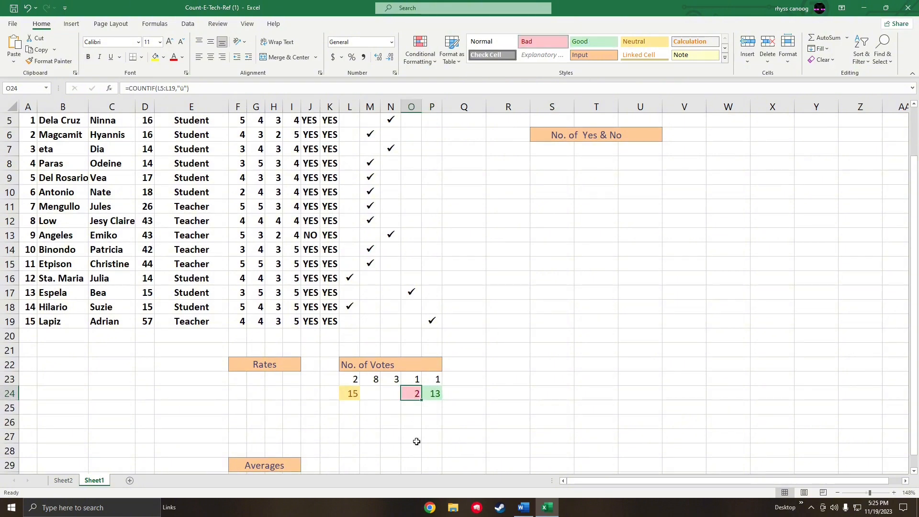
left_click(437, 396)
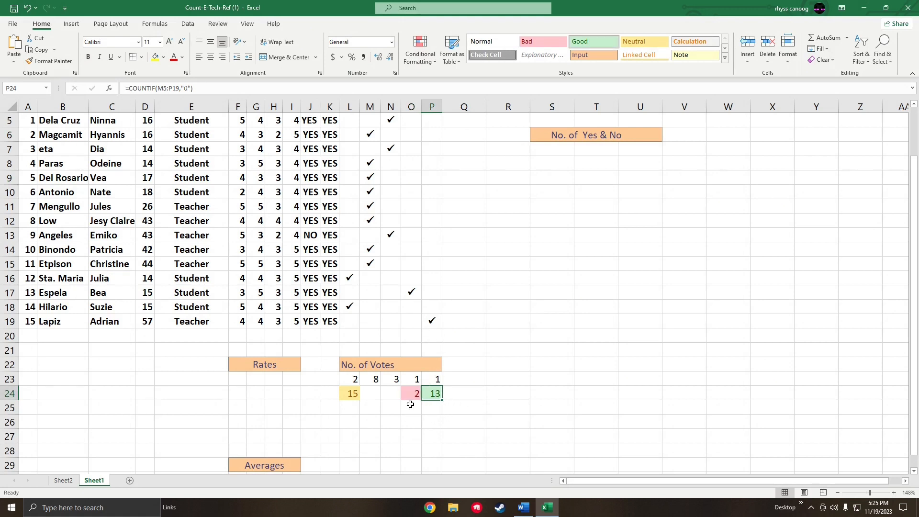
left_click(407, 420)
- Read the next survey question in the Word document, and return to the Excel sheet to examine the rating columns
left_click(238, 380)
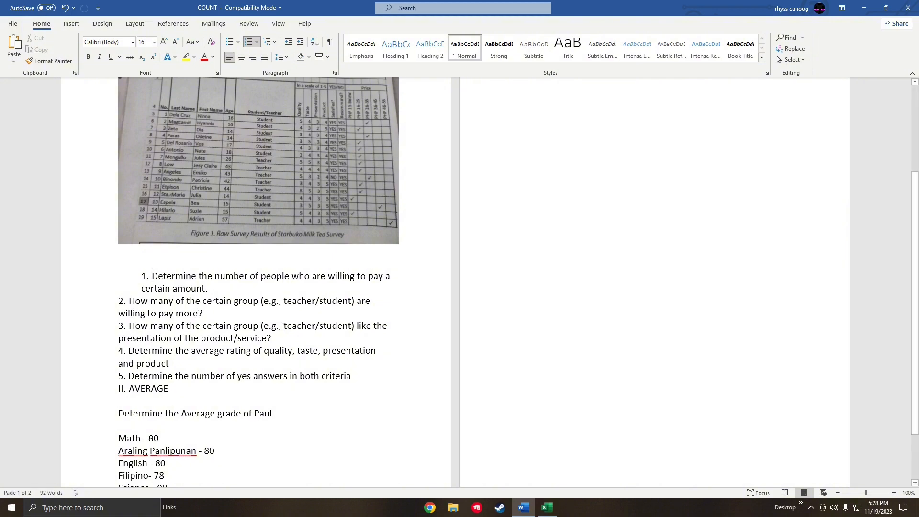
key("alt+Tab")
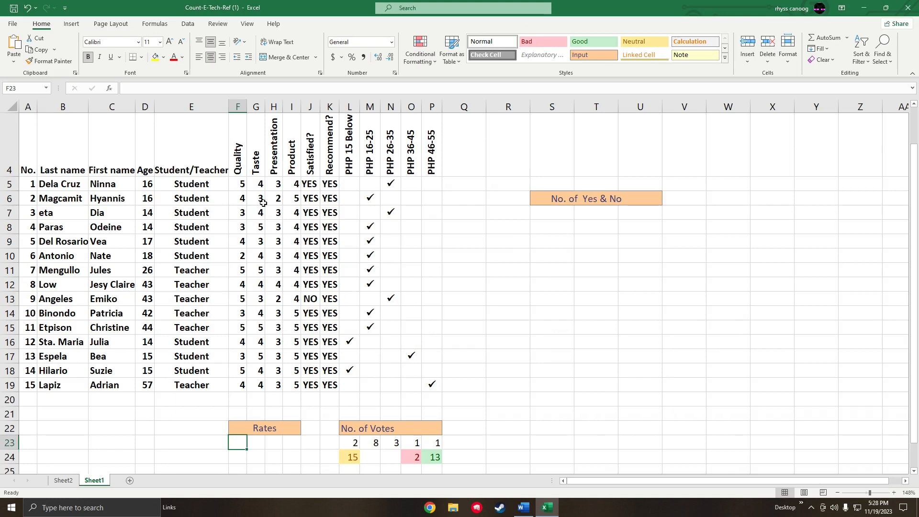
left_click(245, 259)
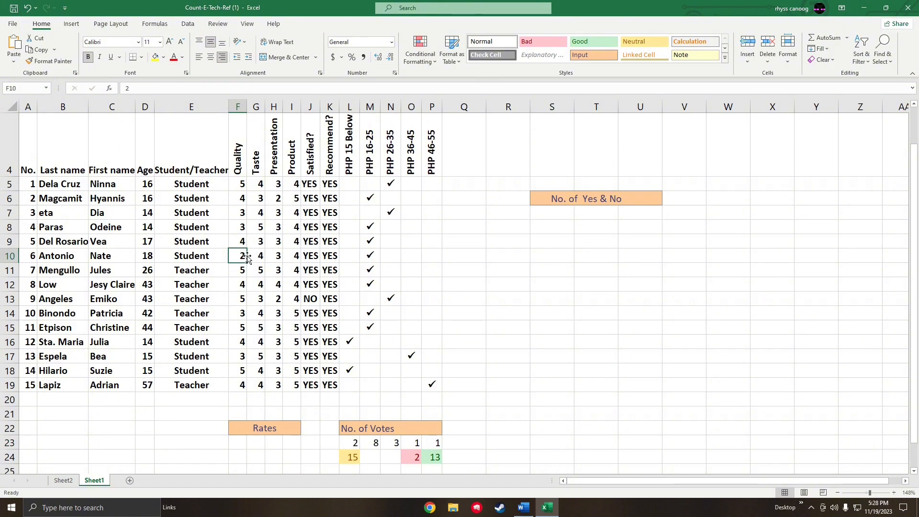
left_click(264, 232)
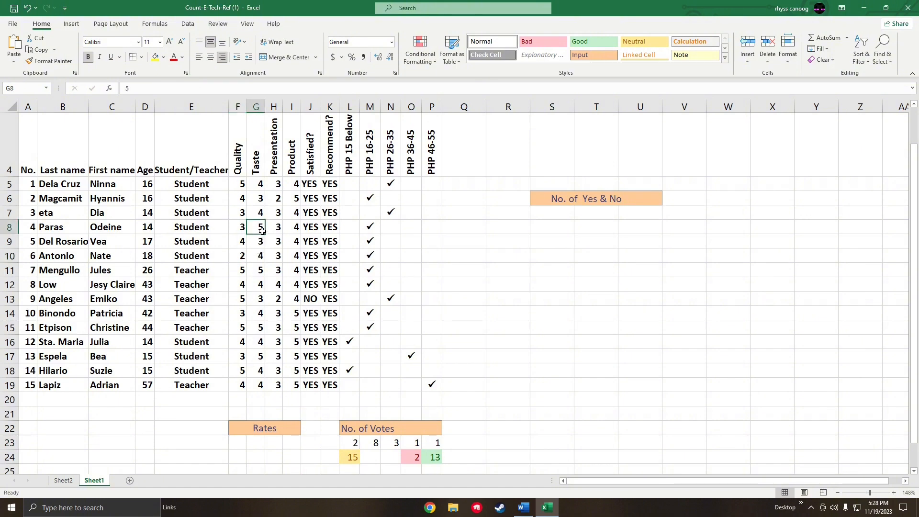
scroll(259, 264, "down", 1)
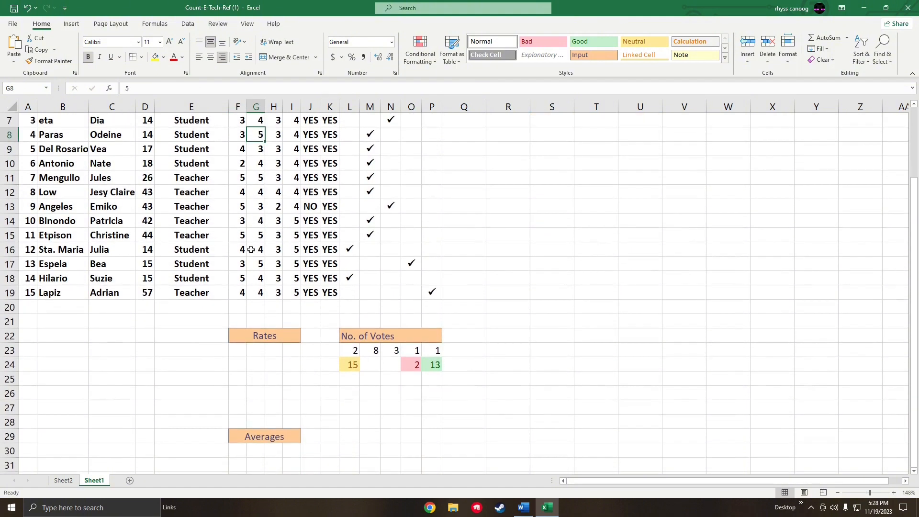
scroll(258, 265, "up", 1)
scroll(259, 265, "down", 1)
- List the rates 2, 3, 4 and 5 in cells F23 to F26 under the Rates heading
left_click(239, 351)
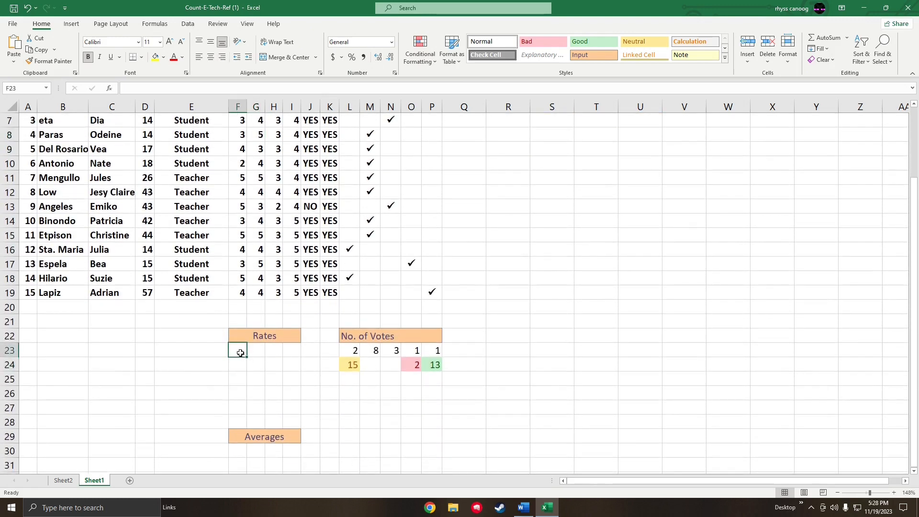
type("2")
left_click(239, 364)
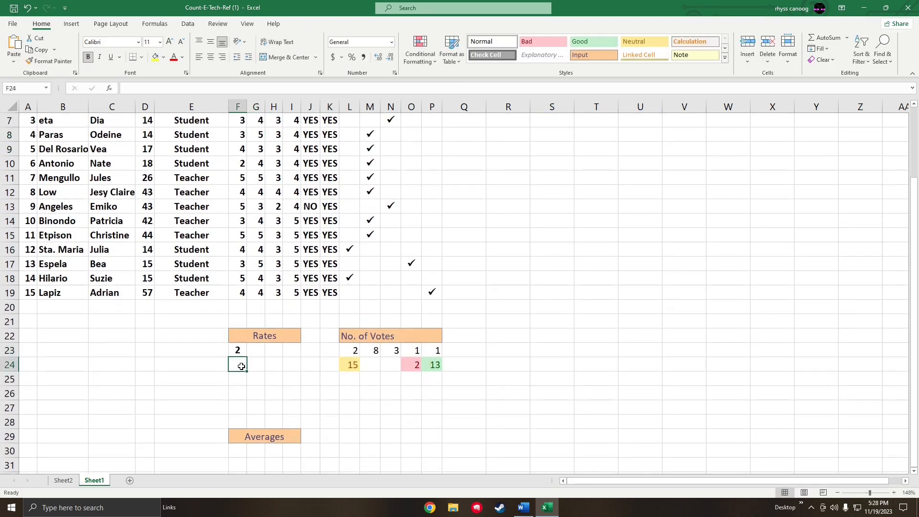
type("3")
left_click(244, 382)
type("4")
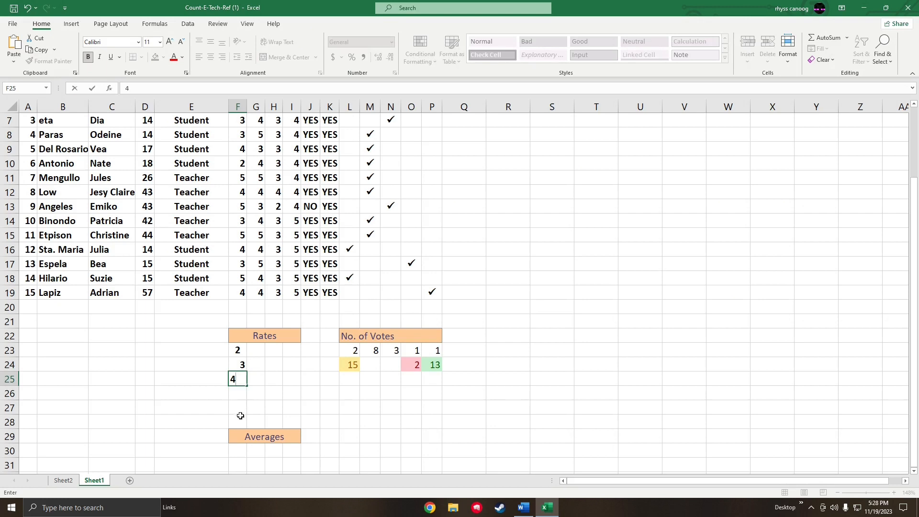
left_click(244, 393)
type("5")
- Enter =COUNTIF(H5:I19,"2") in cell G23 to count the 2 ratings for Presentation and Product, and check them in the table
left_click(267, 353)
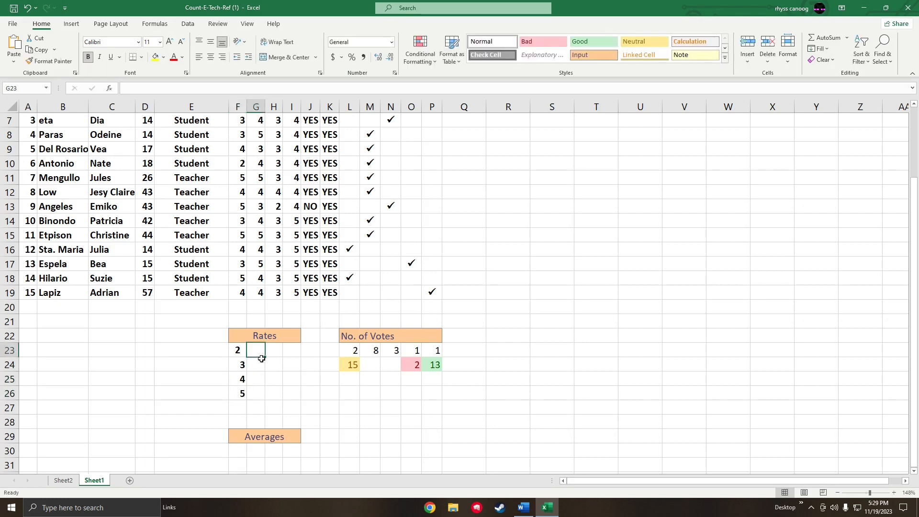
scroll(254, 416, "up", 2)
scroll(263, 437, "down", 2)
scroll(259, 378, "up", 1)
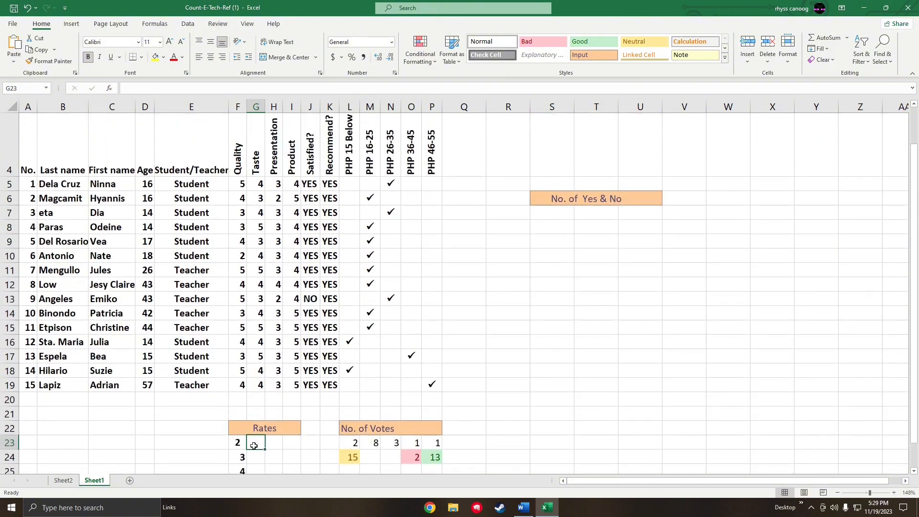
type("=COU")
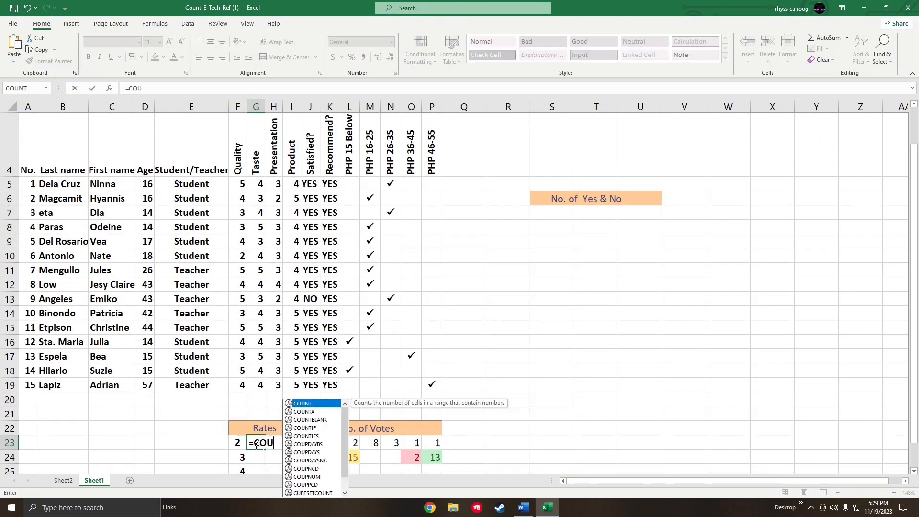
type("NTIF(")
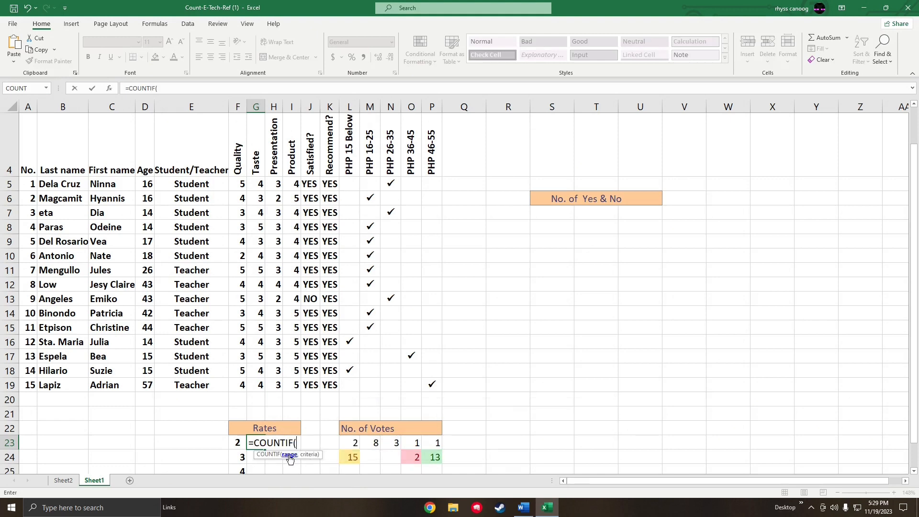
left_click(270, 189)
left_click_drag(271, 189, 292, 386)
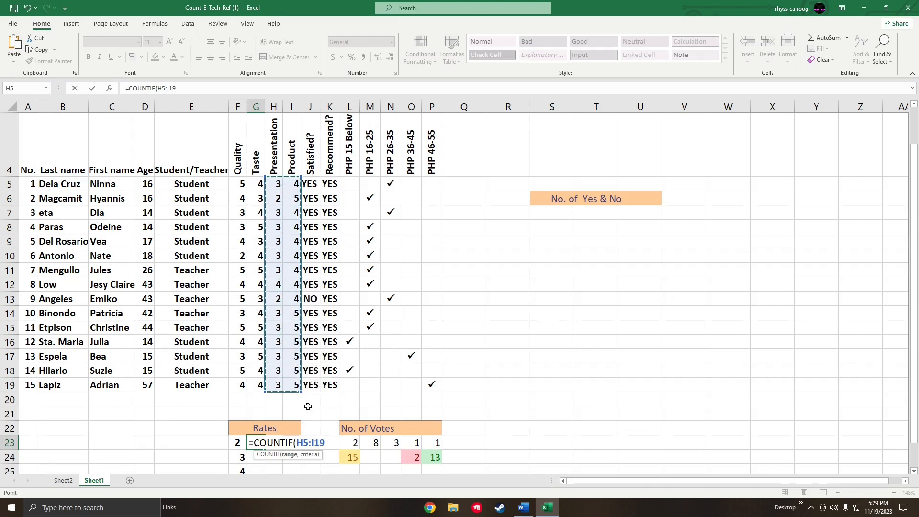
type(",")
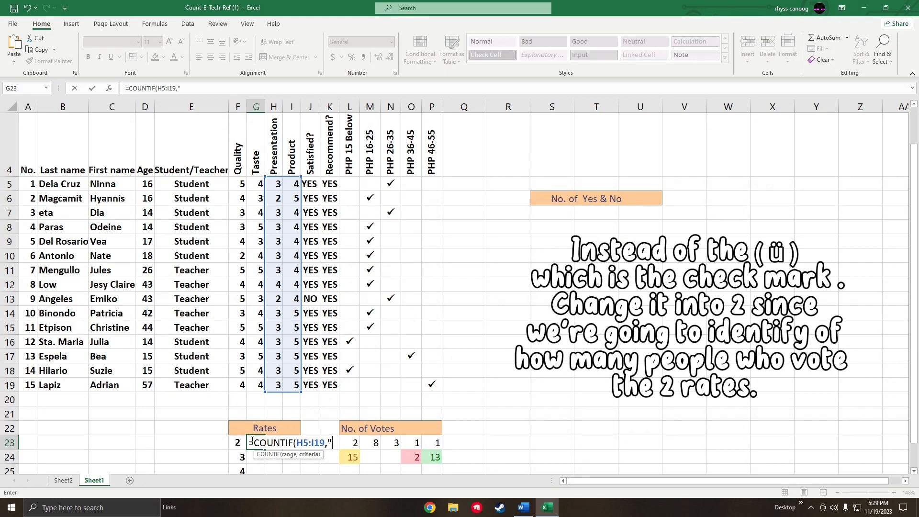
scroll(237, 445, "down", 1)
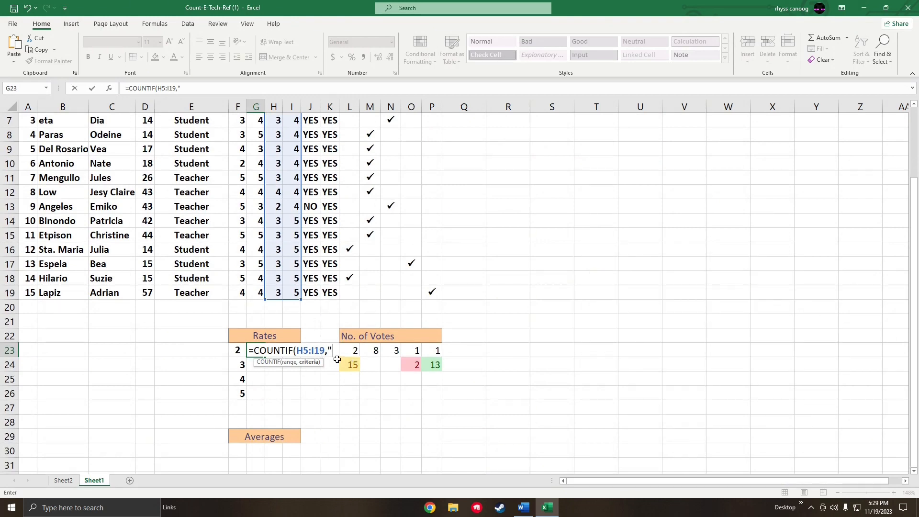
scroll(336, 367, "up", 1)
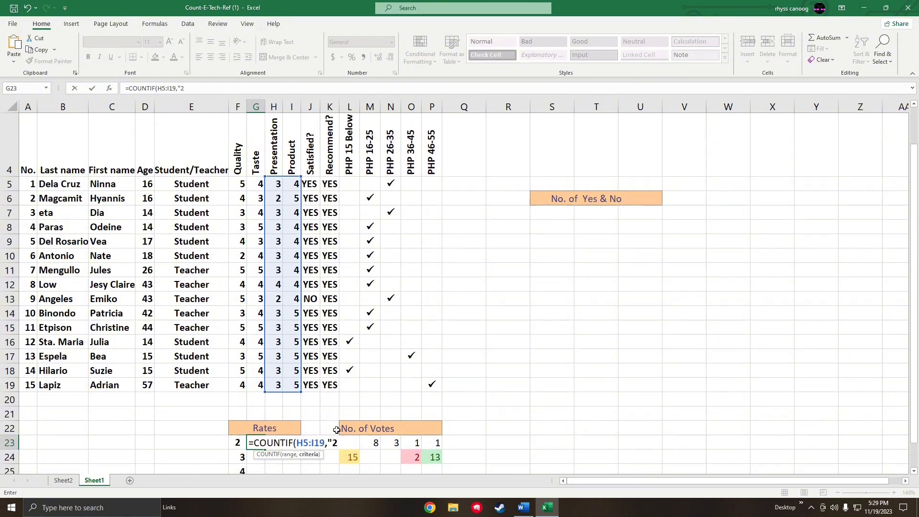
type("\")")
key("Return")
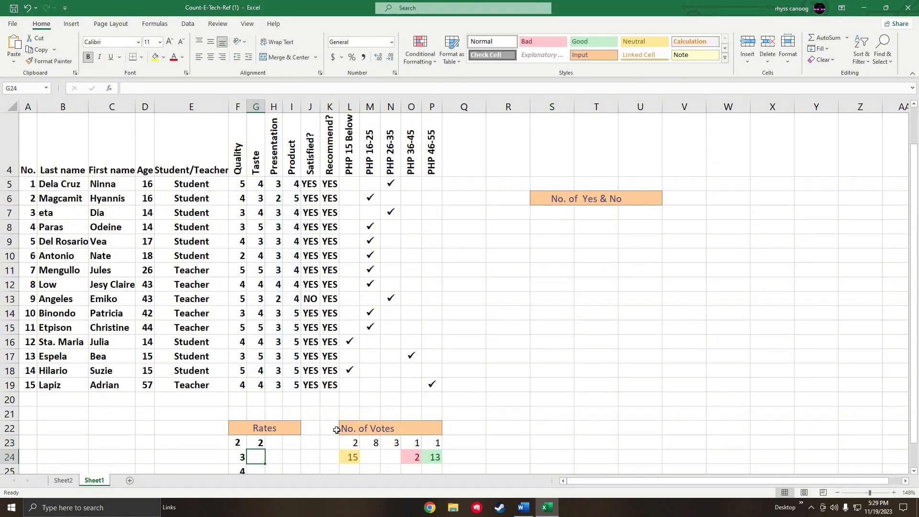
left_click(284, 385)
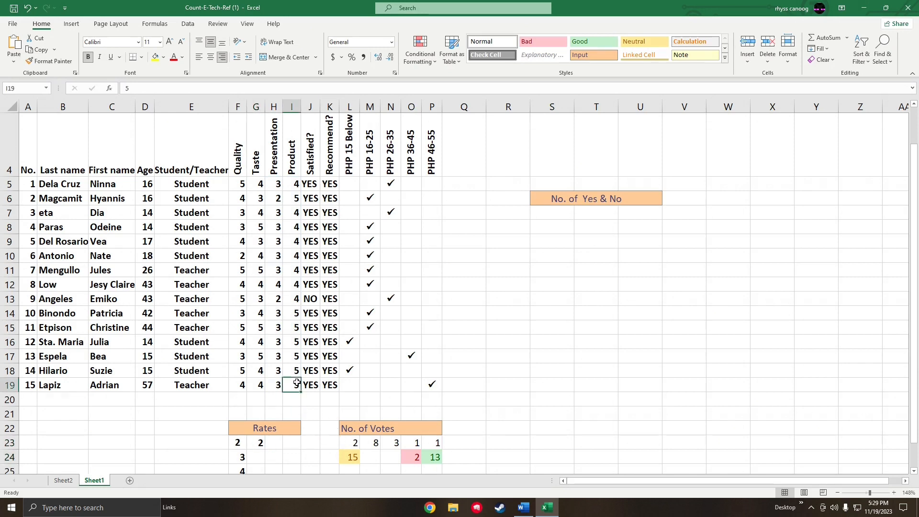
left_click(278, 299)
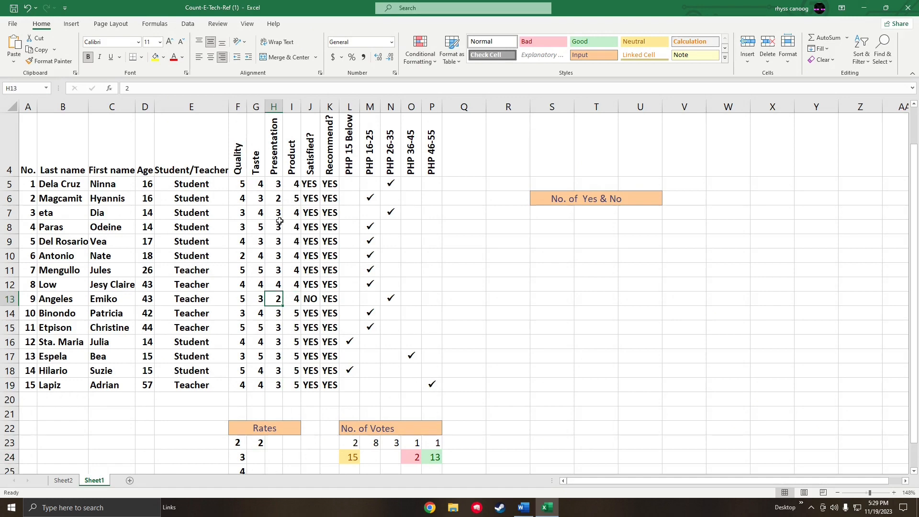
- Enter =COUNTIF(H5:I19,"3") in cell G24 to count the 3 ratings for Presentation and Product
scroll(264, 385, "down", 1)
left_click(257, 366)
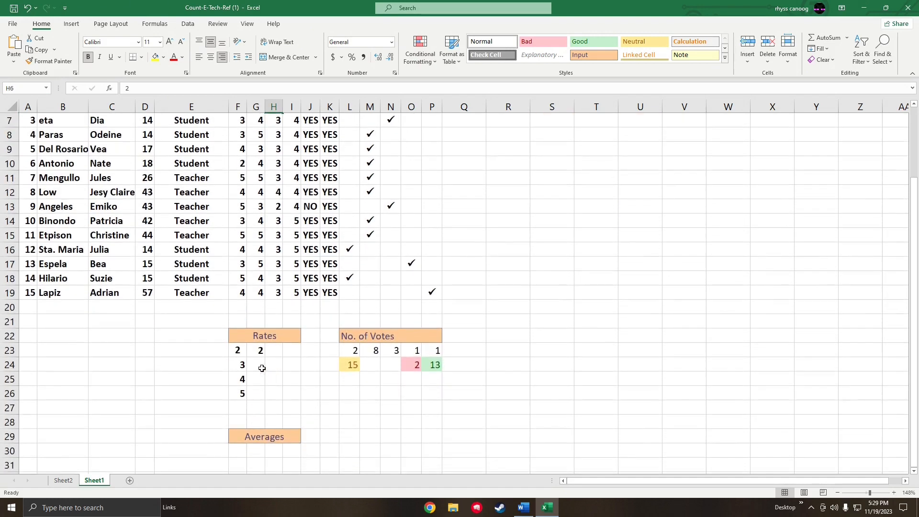
scroll(265, 385, "up", 1)
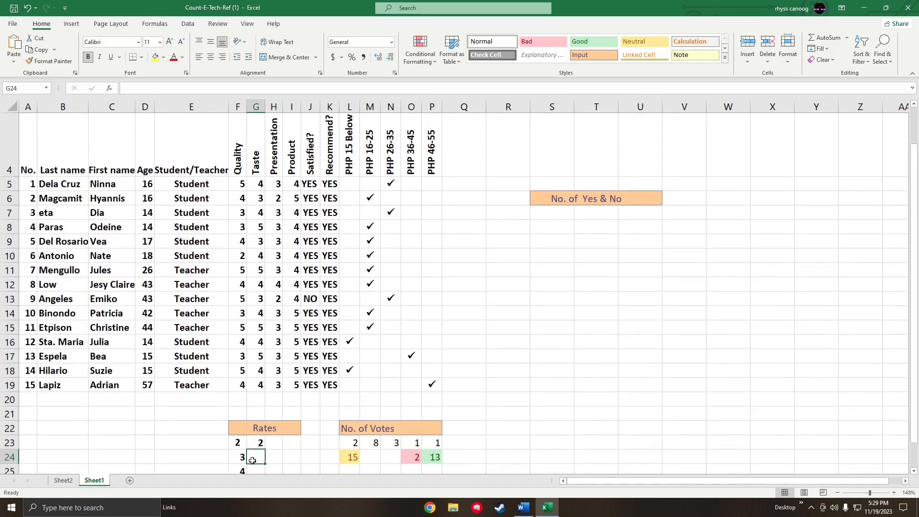
type("=")
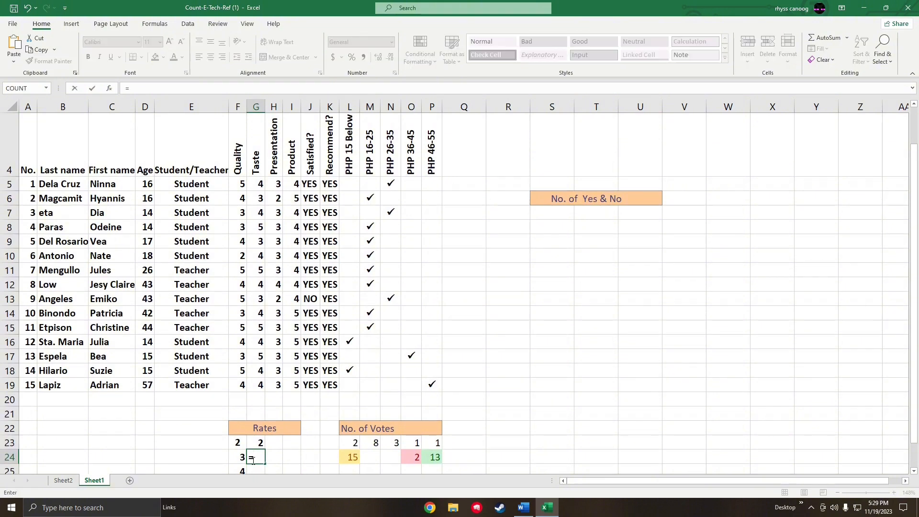
type("COUNT")
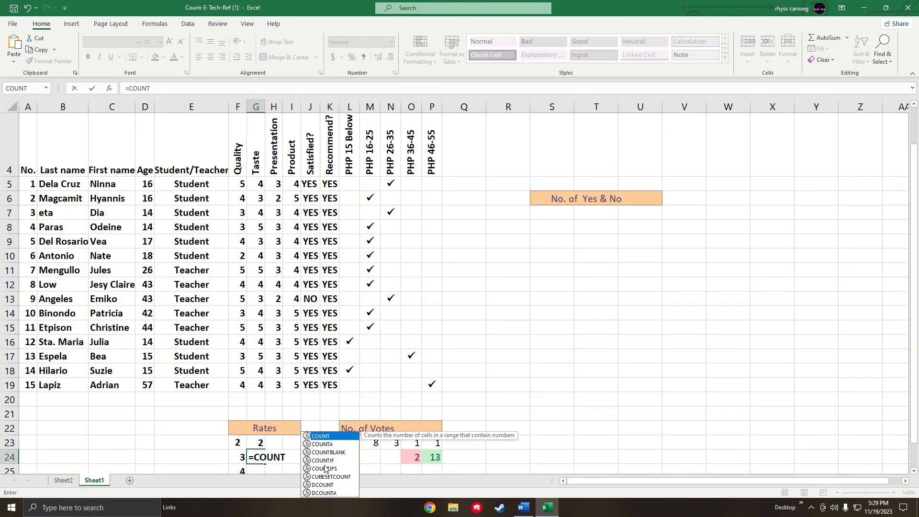
double_click(324, 460)
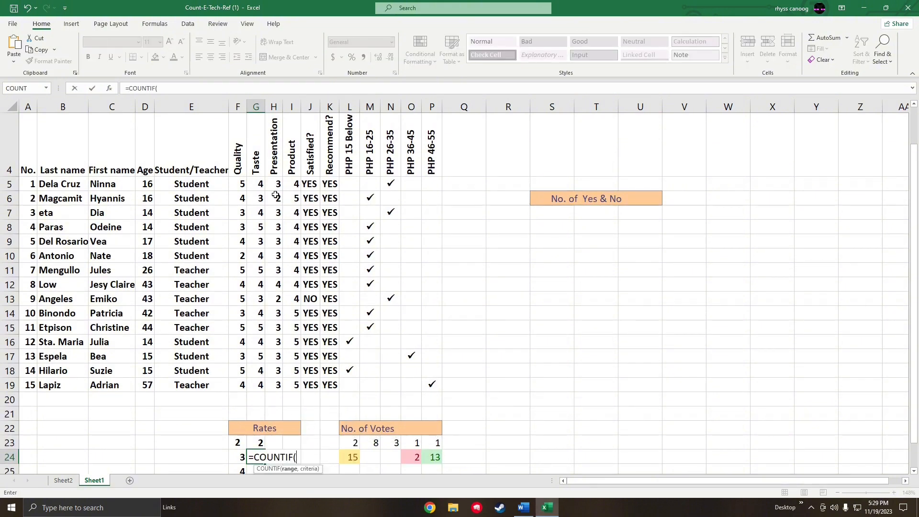
left_click_drag(276, 184, 289, 390)
scroll(289, 391, "down", 1)
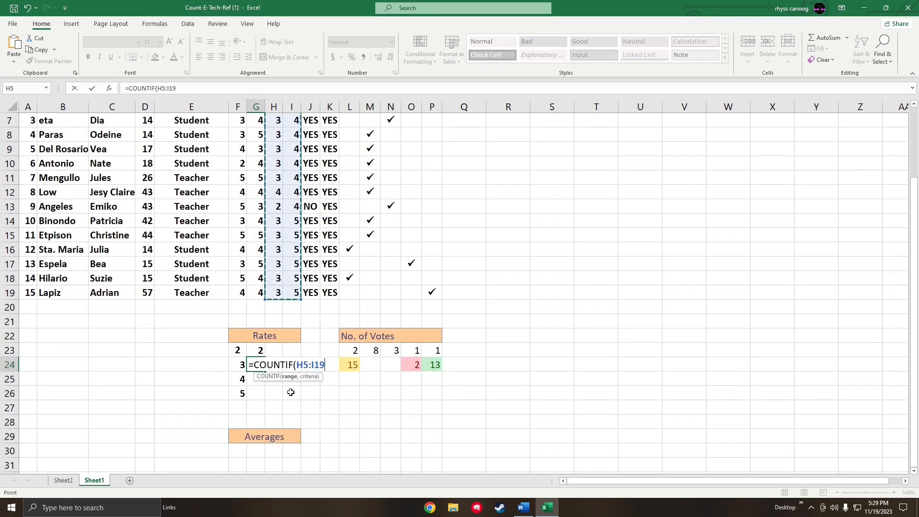
type(",")
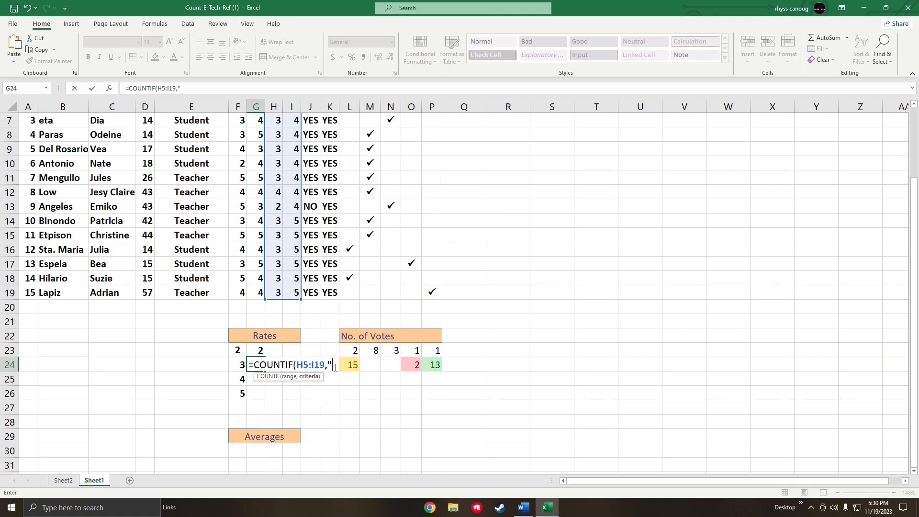
type("\"3\")")
key("Return")
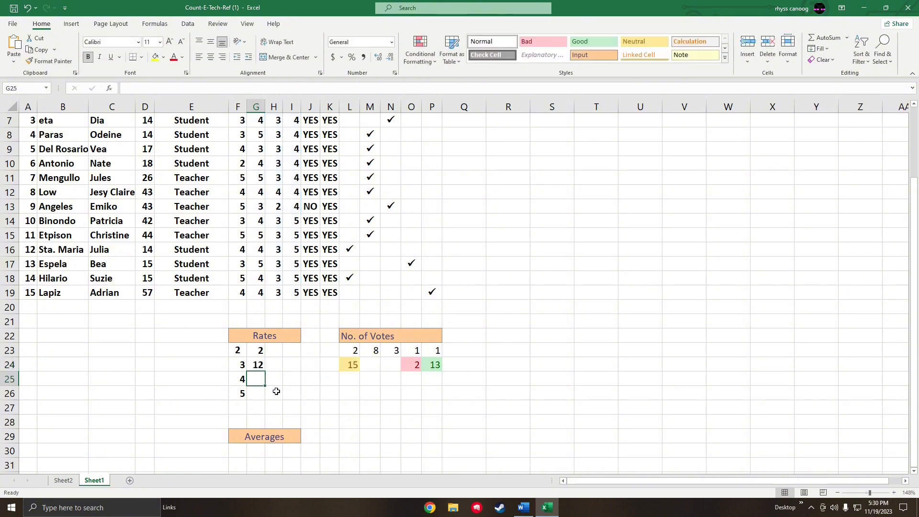
- Enter =COUNTIF(H5:I19,"4") in cell G25 to count the 4 ratings for Presentation and Product
scroll(276, 392, "up", 1)
scroll(285, 400, "down", 1)
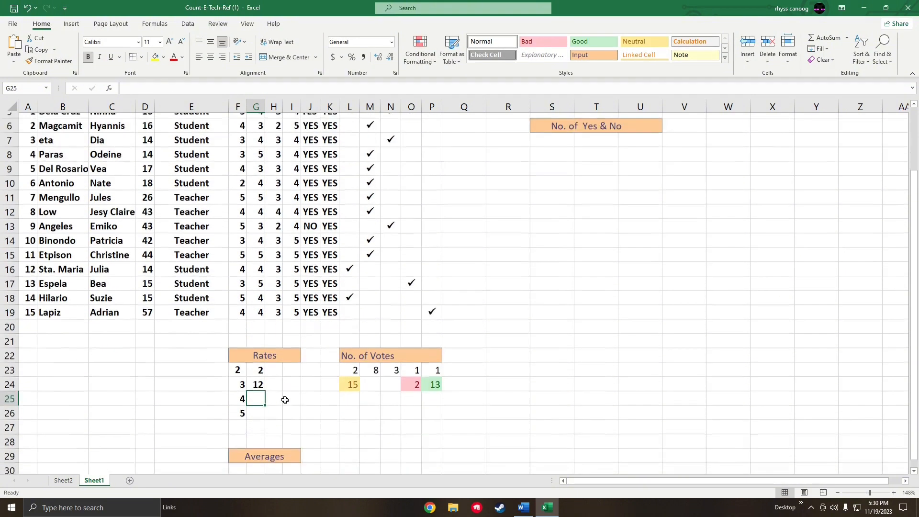
scroll(285, 400, "down", 1)
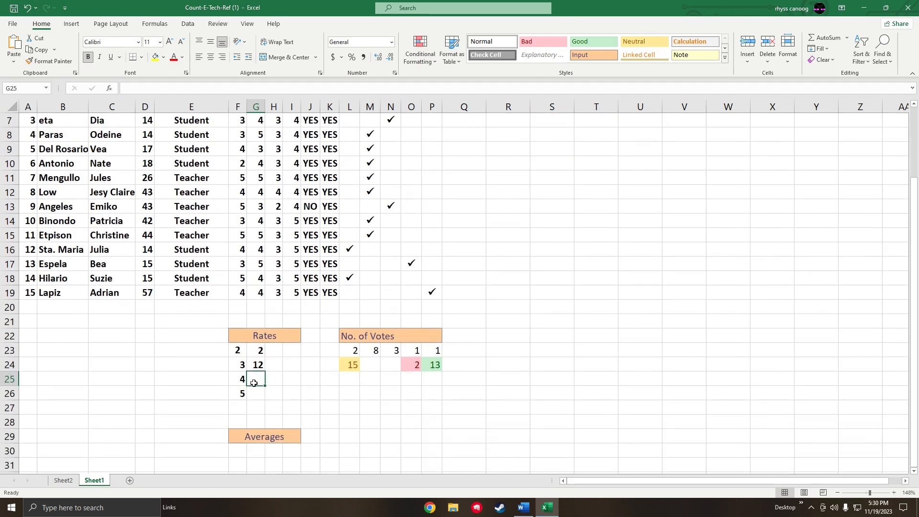
scroll(258, 407, "up", 1)
type("+")
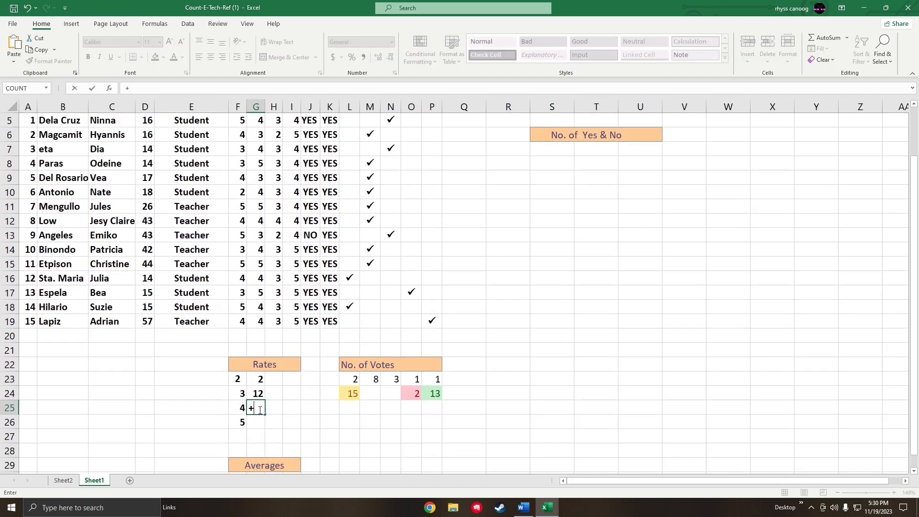
key("BackSpace")
type("=COUN")
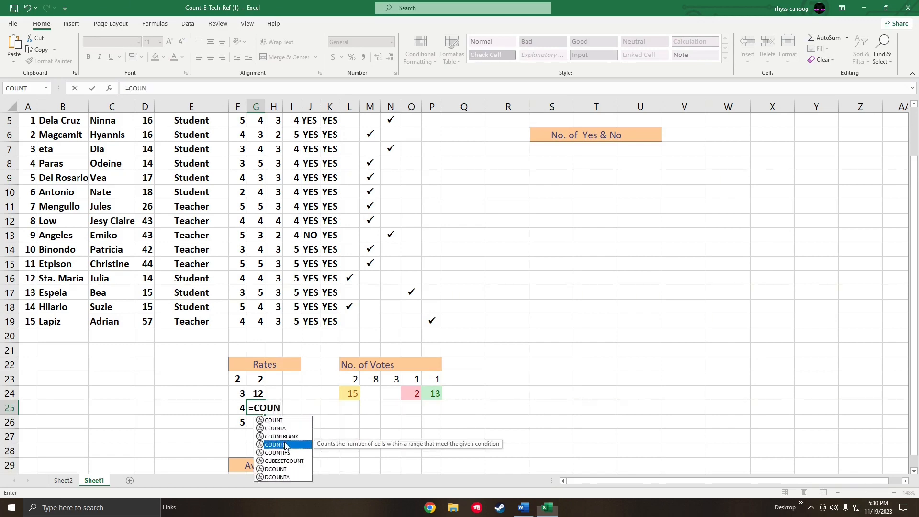
double_click(283, 444)
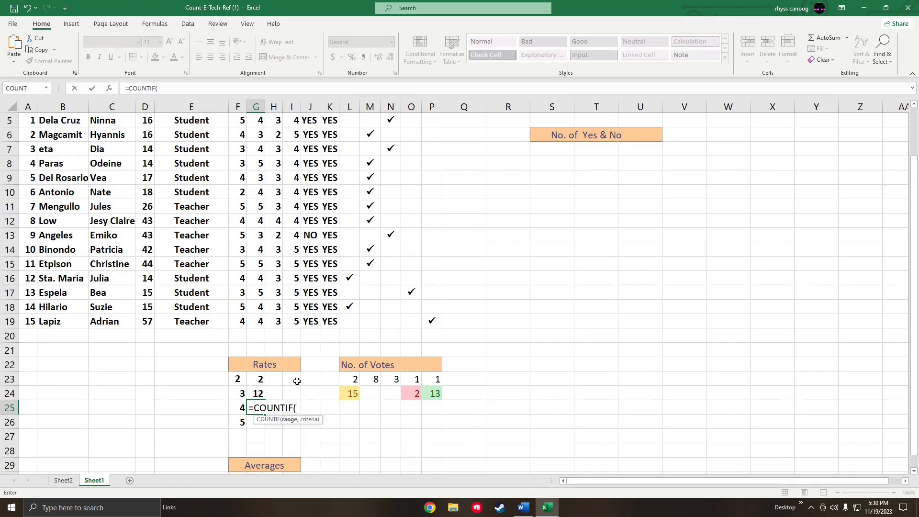
scroll(314, 221, "up", 1)
left_click_drag(278, 210, 295, 410)
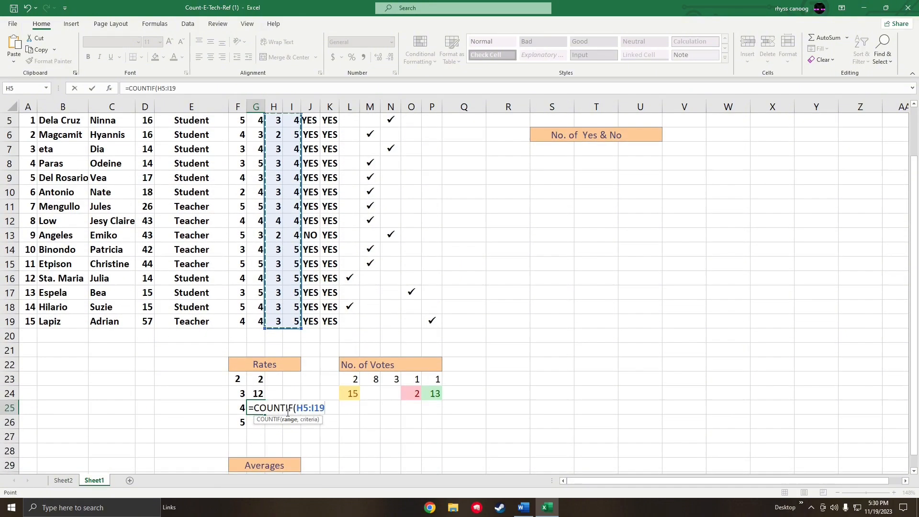
scroll(299, 409, "down", 1)
type(",")
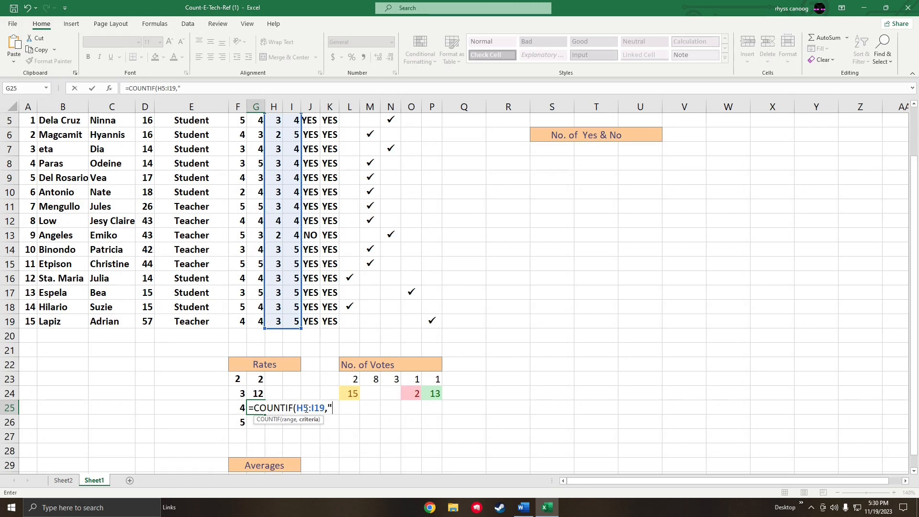
type("\"4")
key("Return")
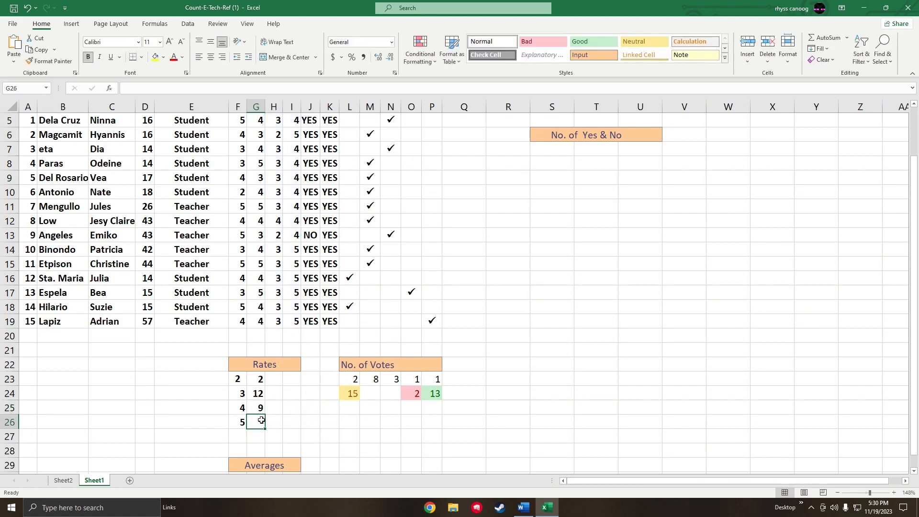
- Enter =COUNTIF(H5:I19,"5") in cell G26 to count the 5 ratings for Presentation and Product
scroll(262, 431, "up", 2)
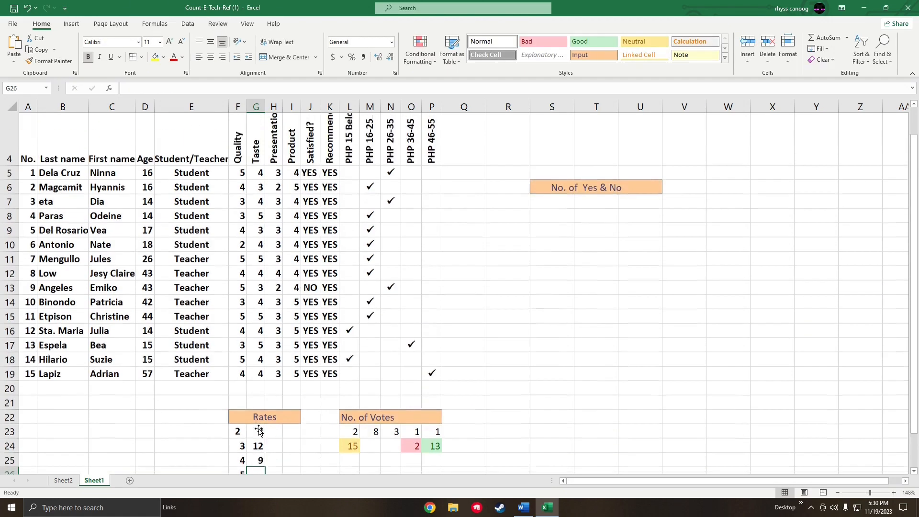
scroll(258, 436, "down", 2)
type("=")
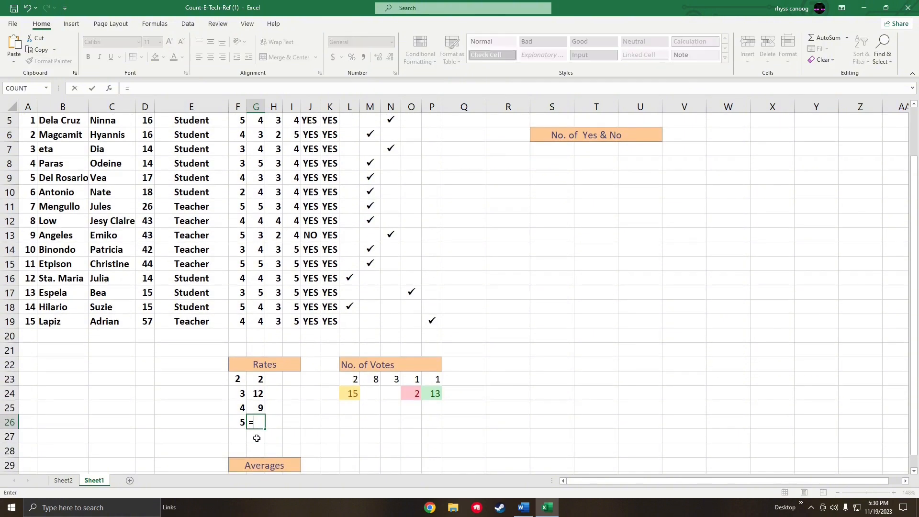
type("COUNT")
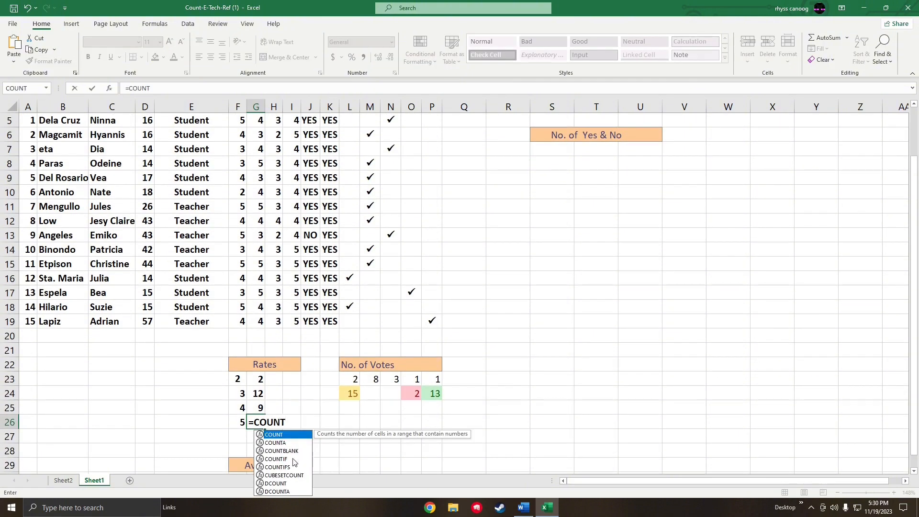
double_click(293, 459)
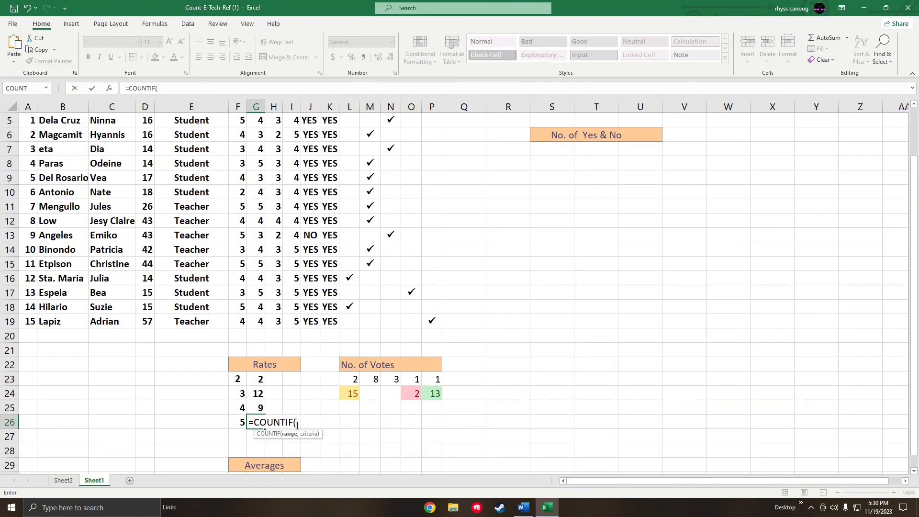
scroll(287, 250, "up", 1)
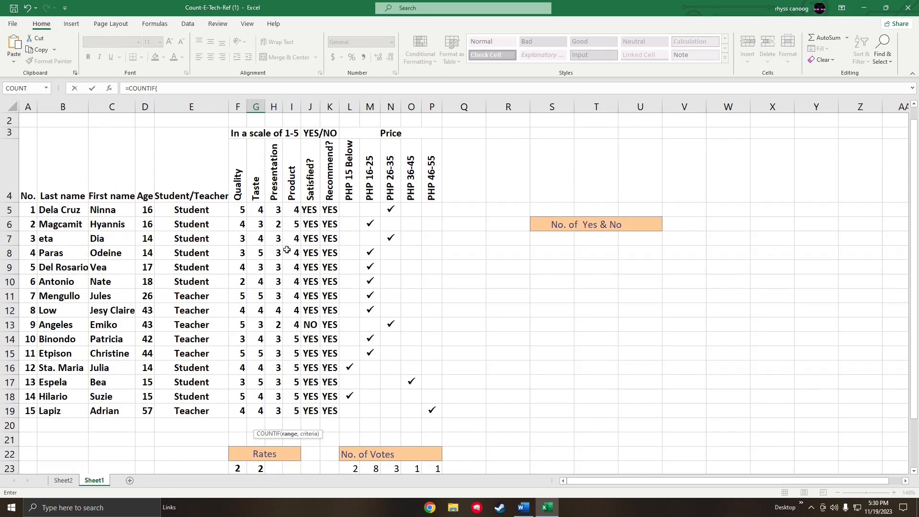
left_click_drag(280, 216, 287, 413)
scroll(292, 407, "down", 2)
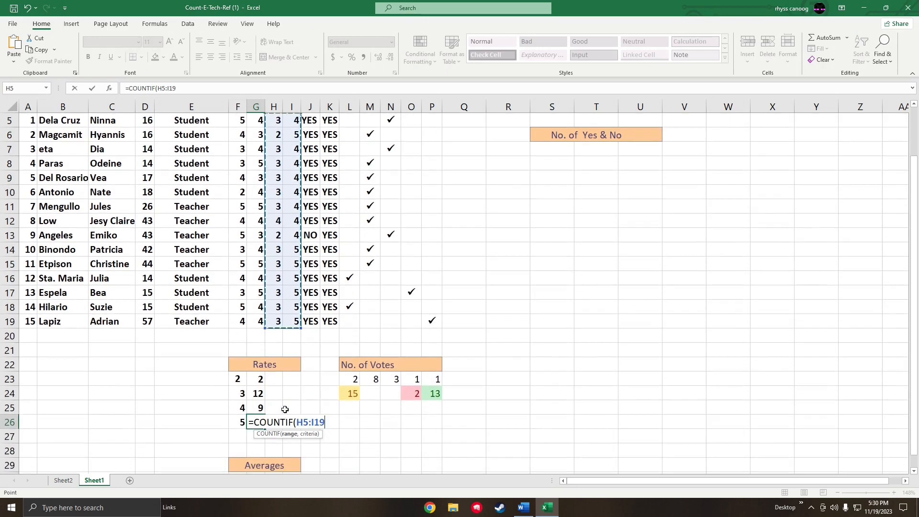
type(",")
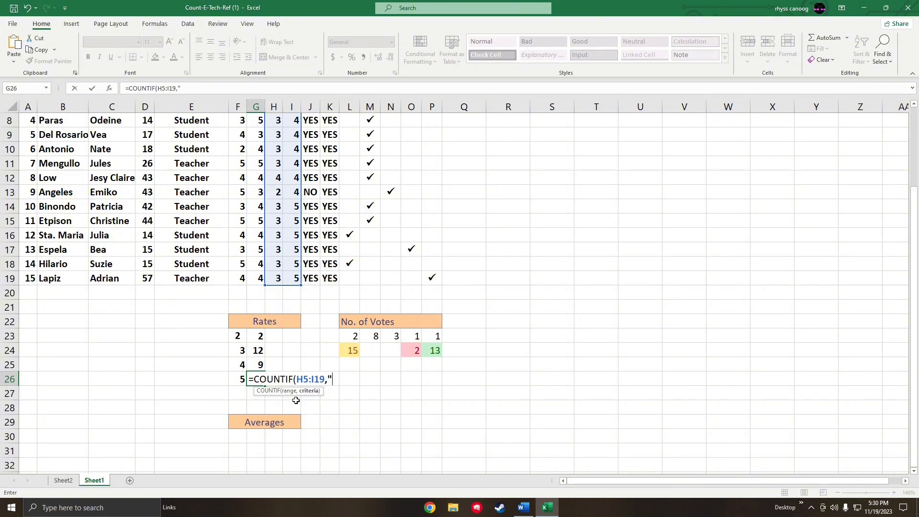
type("\"5\")")
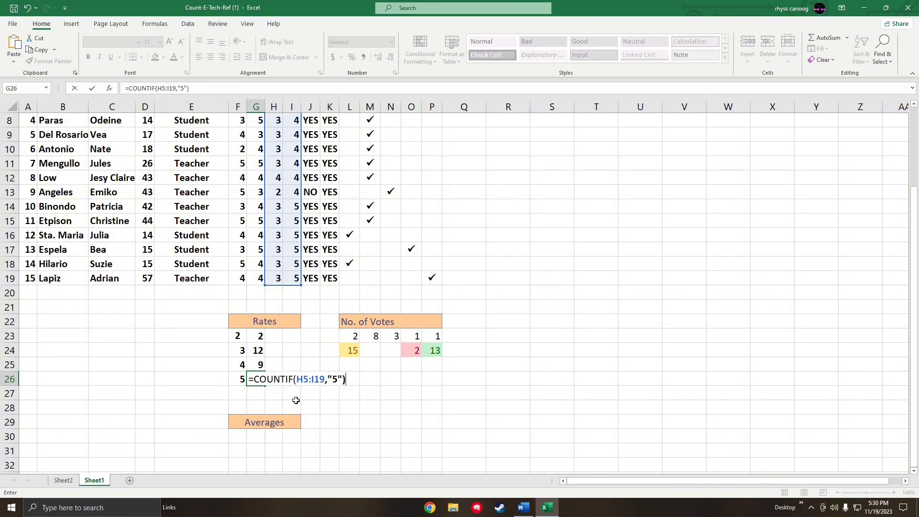
key("Return")
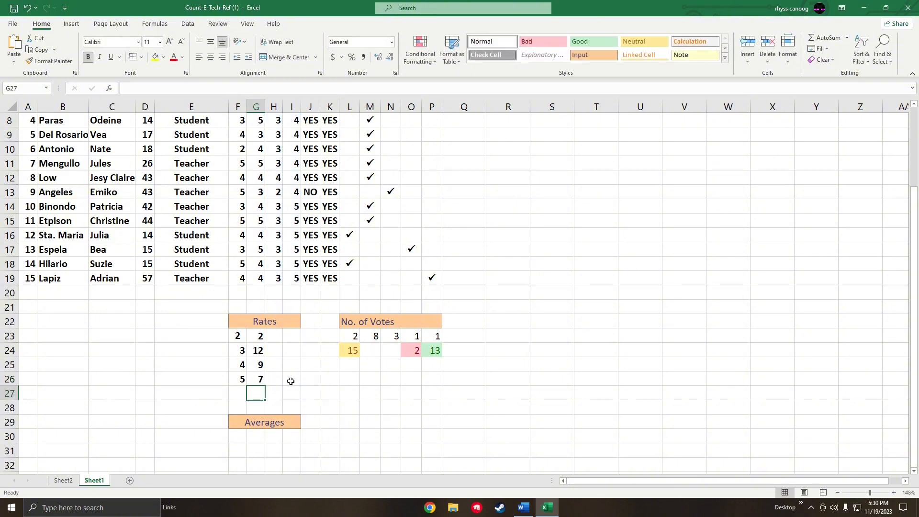
- Check the count formula in G23 against the 2 ratings in the Presentation column
scroll(288, 381, "up", 1)
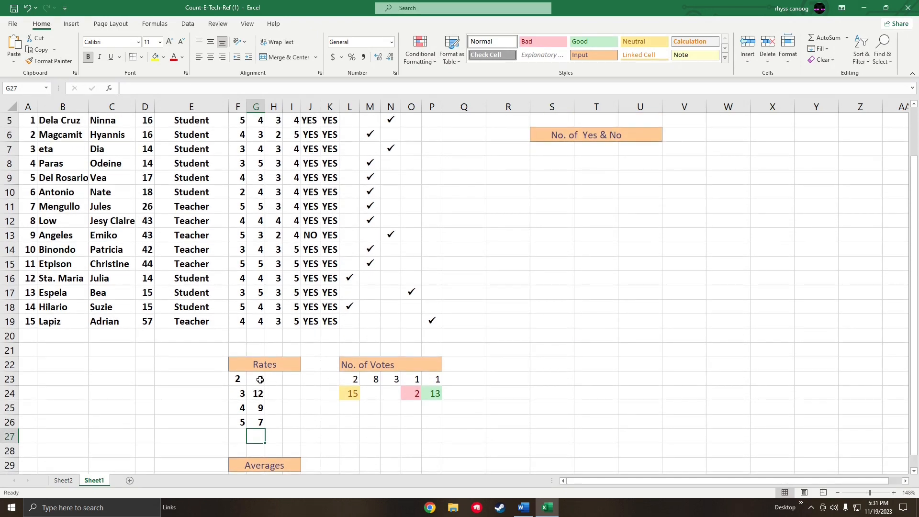
left_click(256, 378)
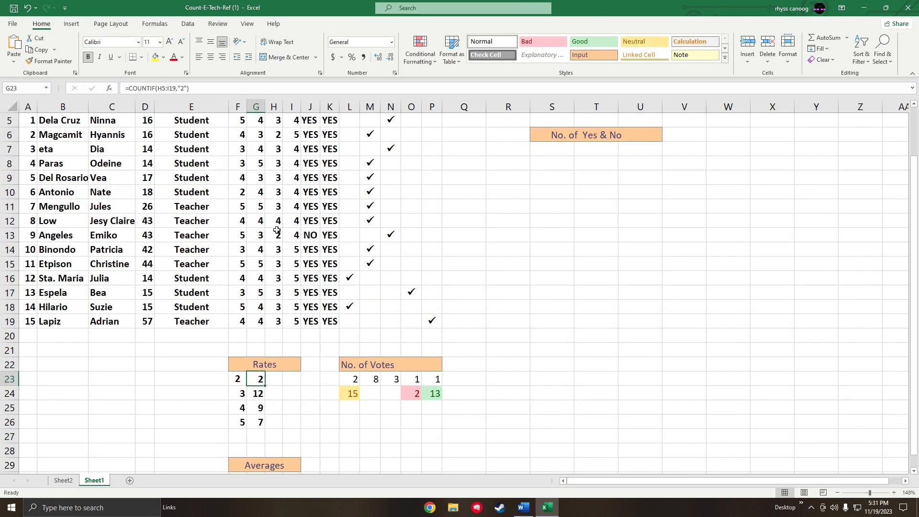
left_click(281, 245)
left_click(282, 143)
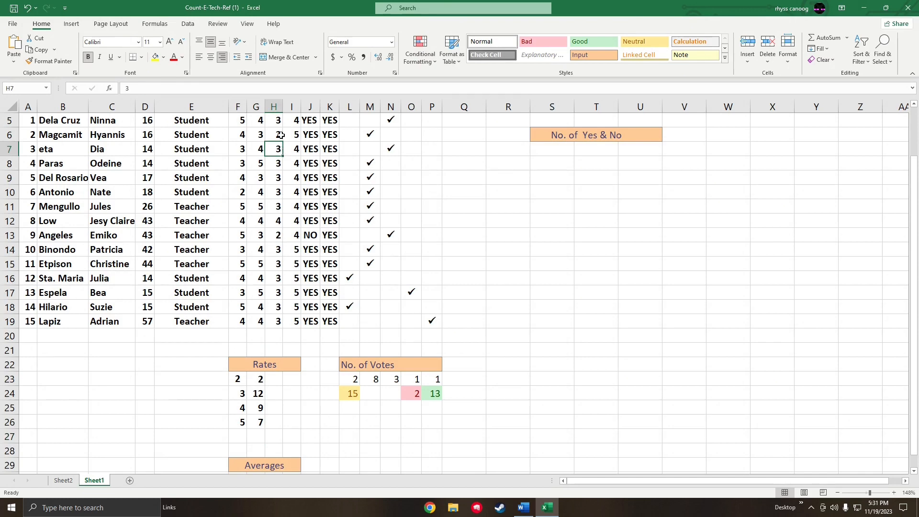
scroll(278, 210, "up", 1)
left_click(279, 227)
scroll(279, 225, "down", 1)
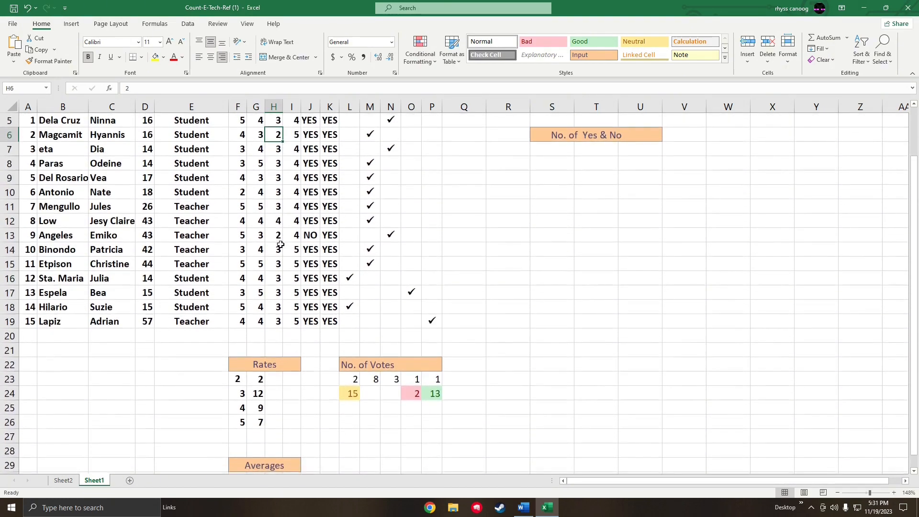
- Go through the 3 ratings in the Presentation column one by one to verify the count in G24
scroll(279, 225, "up", 1)
left_click(278, 211)
left_click(279, 238)
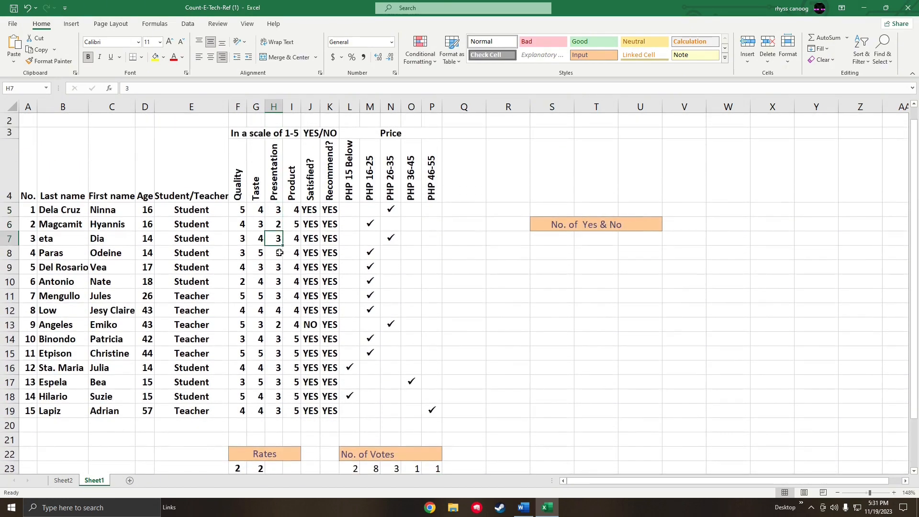
left_click(279, 252)
left_click(279, 266)
left_click(278, 281)
left_click(277, 296)
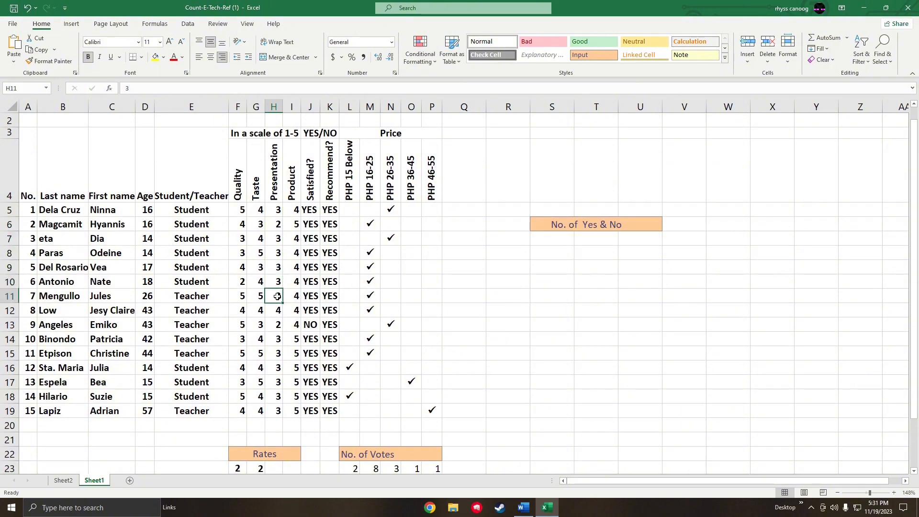
left_click(278, 336)
left_click(278, 354)
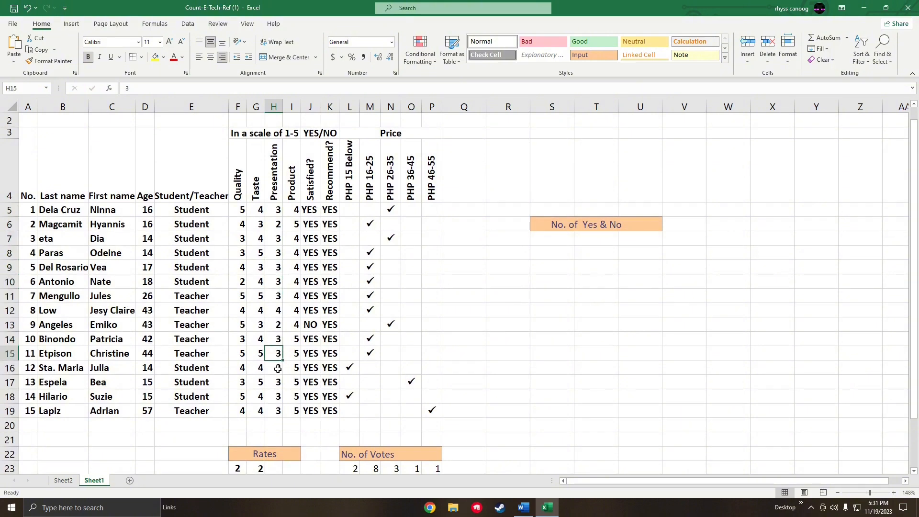
left_click(278, 367)
left_click(277, 382)
left_click(276, 399)
left_click(277, 423)
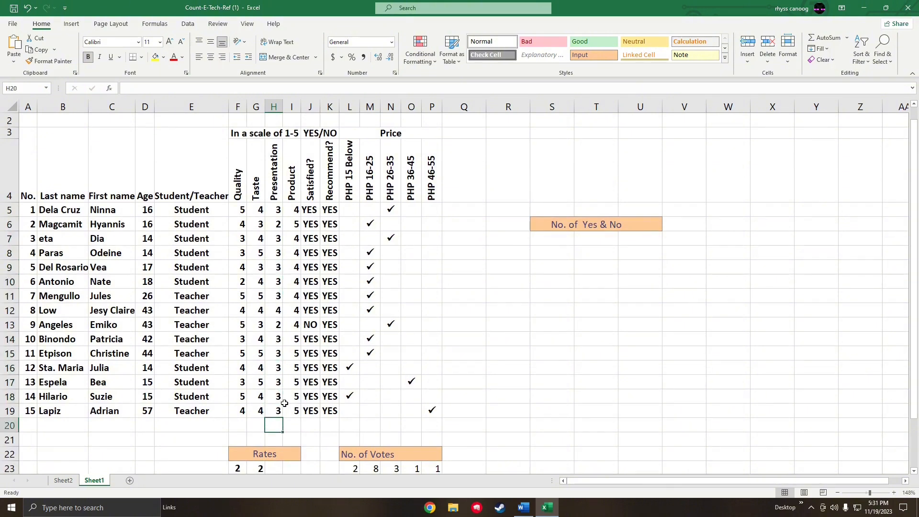
- Go through the 4 ratings in the Product column one by one to verify the count in G25
scroll(275, 406, "down", 1)
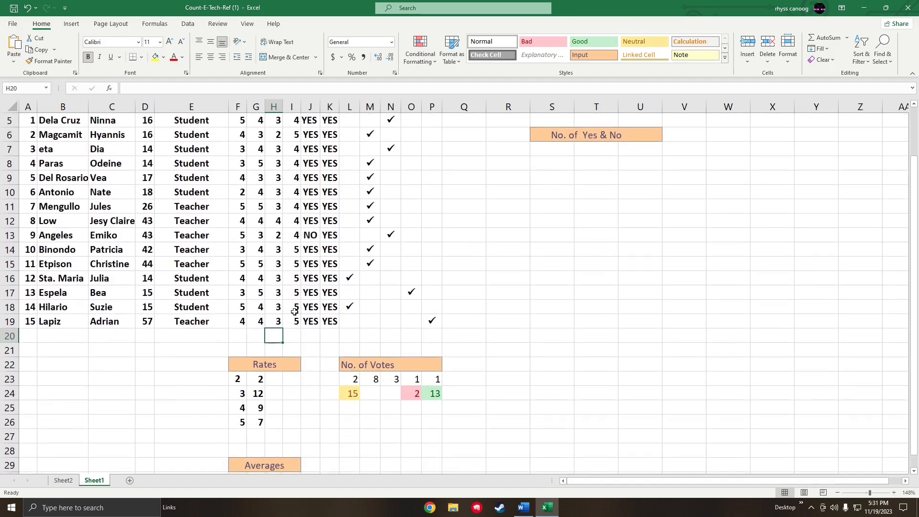
left_click(295, 237)
left_click(293, 222)
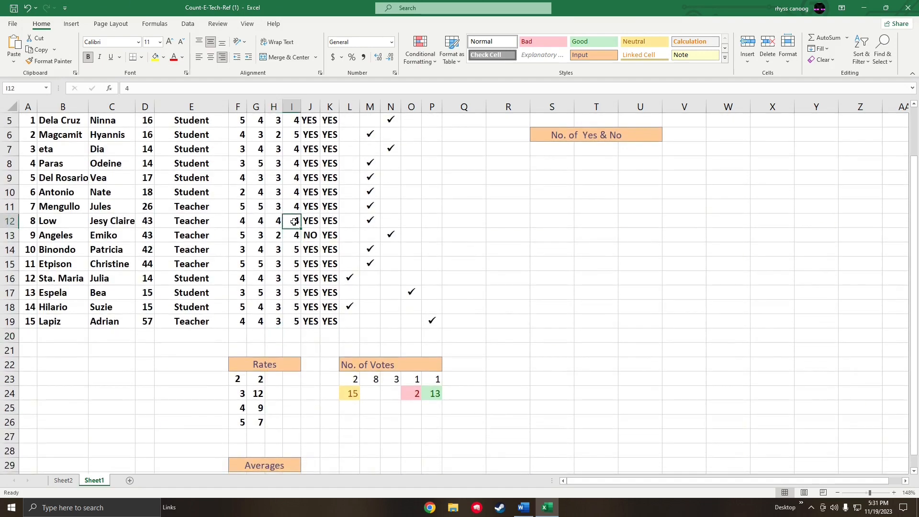
left_click(291, 209)
left_click(292, 217)
left_click(295, 191)
left_click(299, 176)
scroll(299, 175, "up", 1)
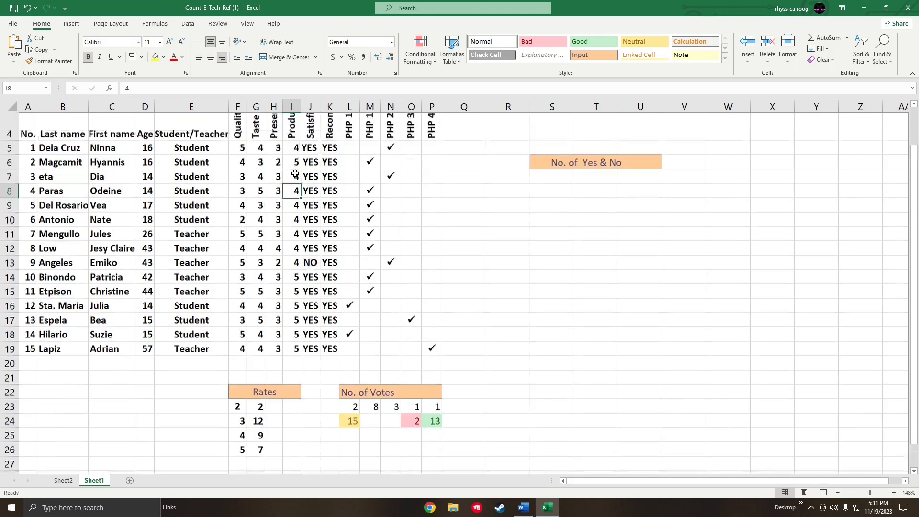
key("Up")
key("Up")
key("Up")
key("Up")
scroll(289, 280, "down", 1)
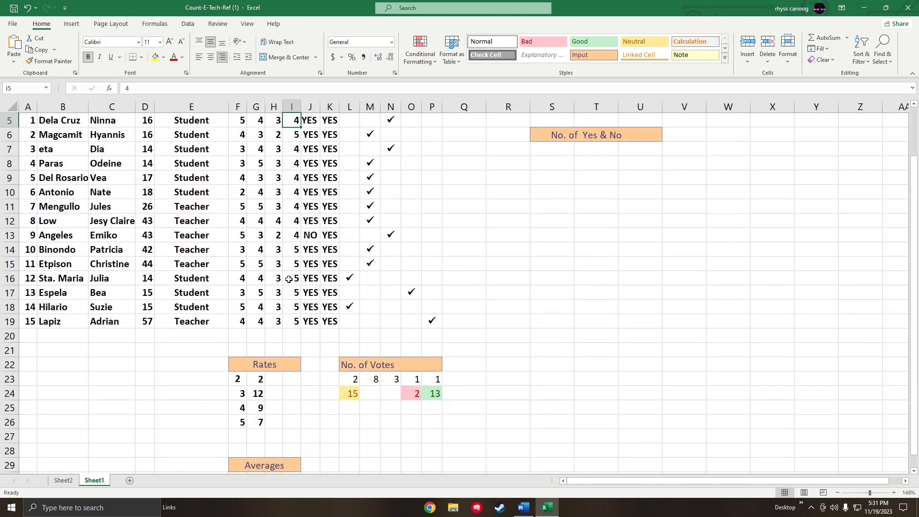
- Go through the 5 ratings in the Product column one by one to verify the count in G26
left_click(297, 324)
left_click(296, 308)
left_click(296, 294)
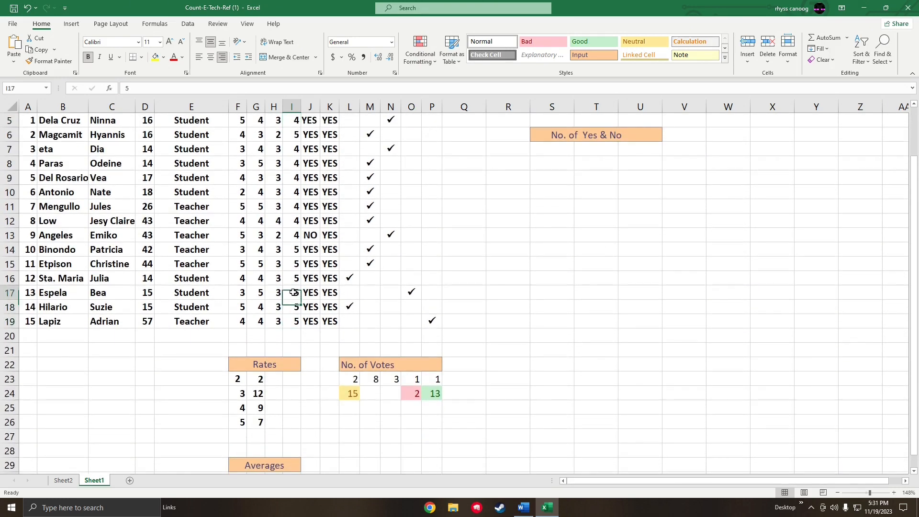
left_click(296, 280)
left_click(297, 263)
left_click(296, 248)
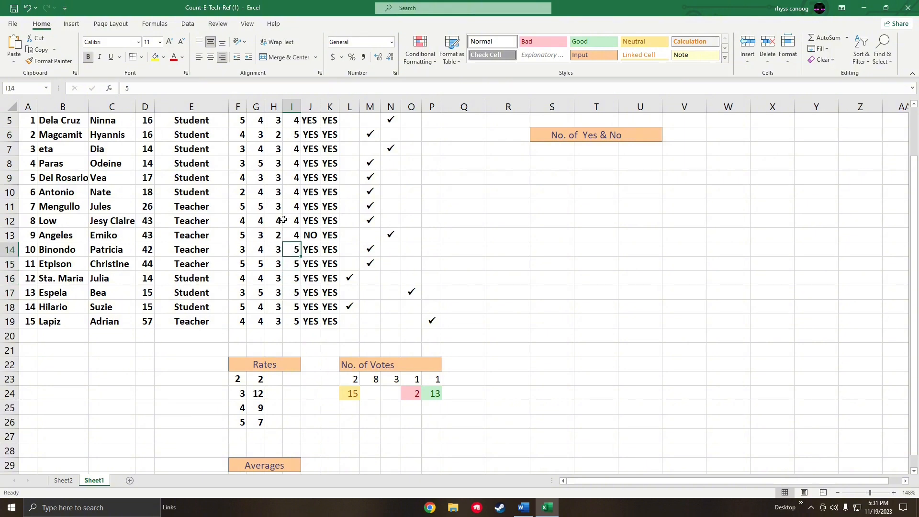
left_click(293, 138)
scroll(304, 341, "down", 2)
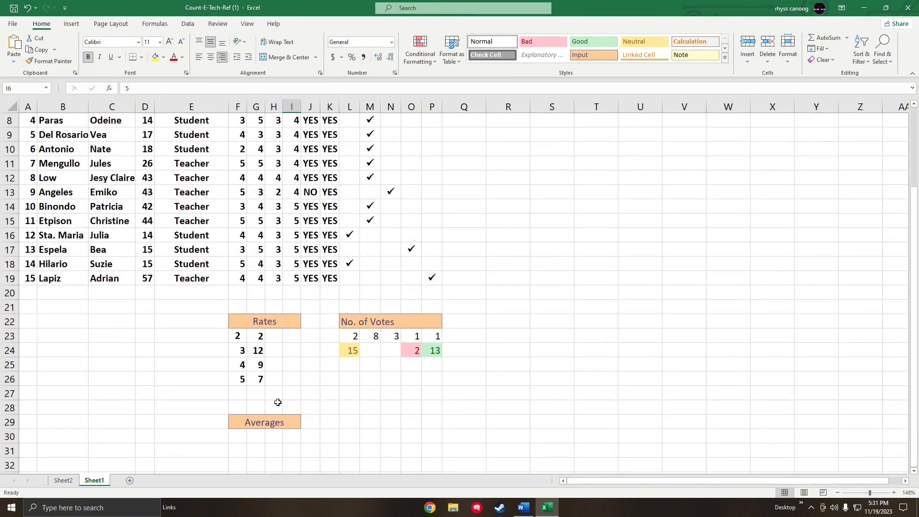
- Read the question on average ratings of quality, taste, presentation and product in the Word document, and return to the Excel survey sheet
left_click(254, 394)
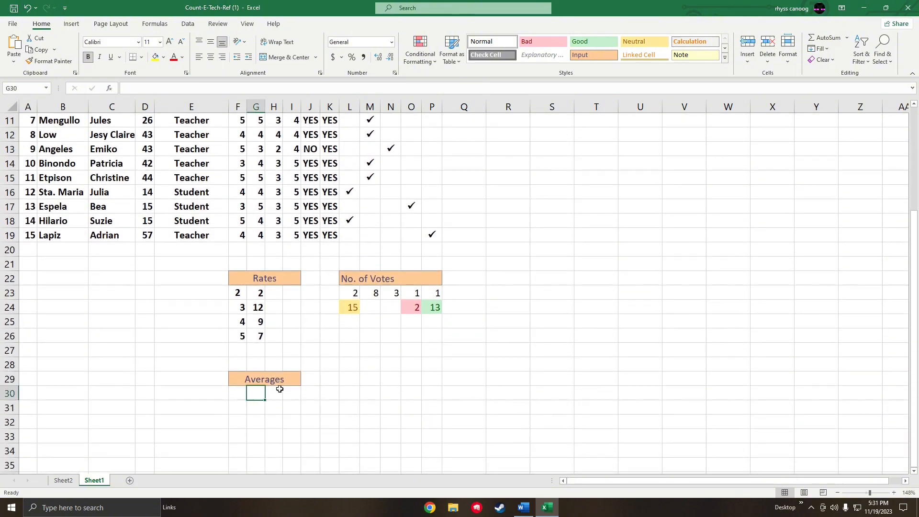
scroll(318, 357, "down", 1)
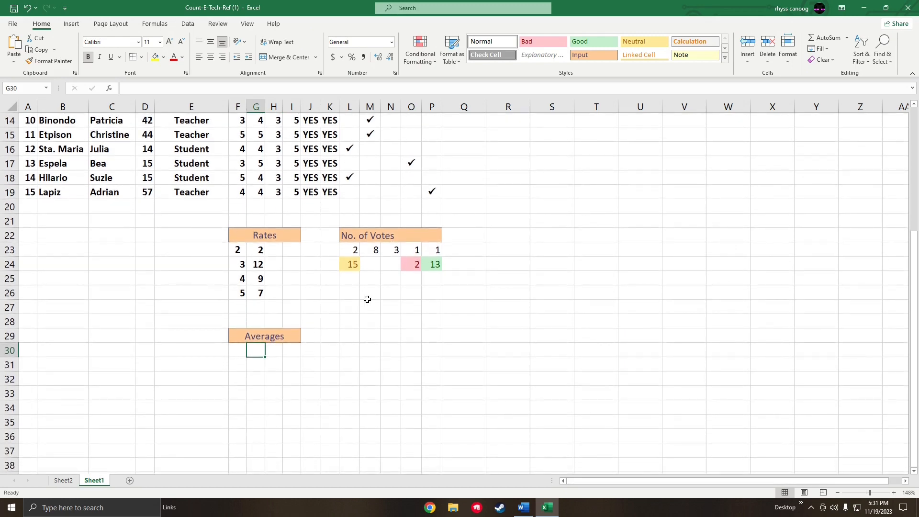
key("alt")
key("alt+Tab")
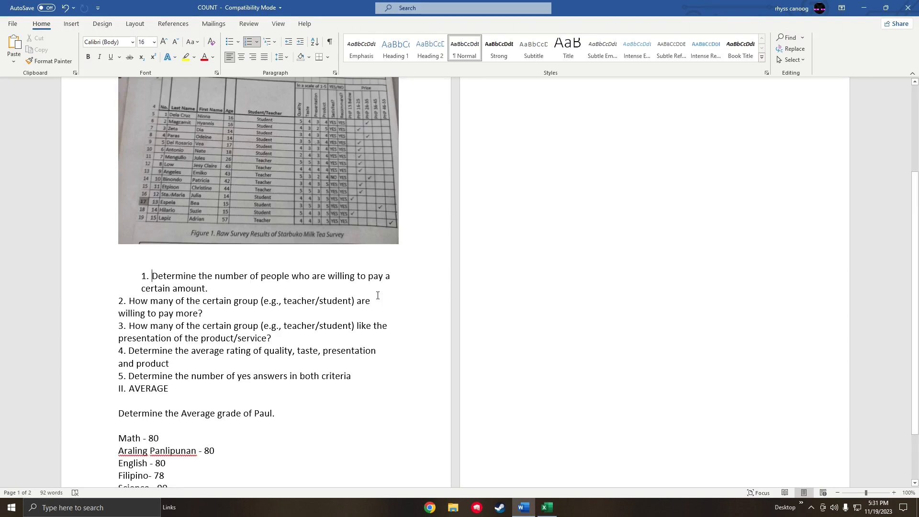
key("alt+Tab")
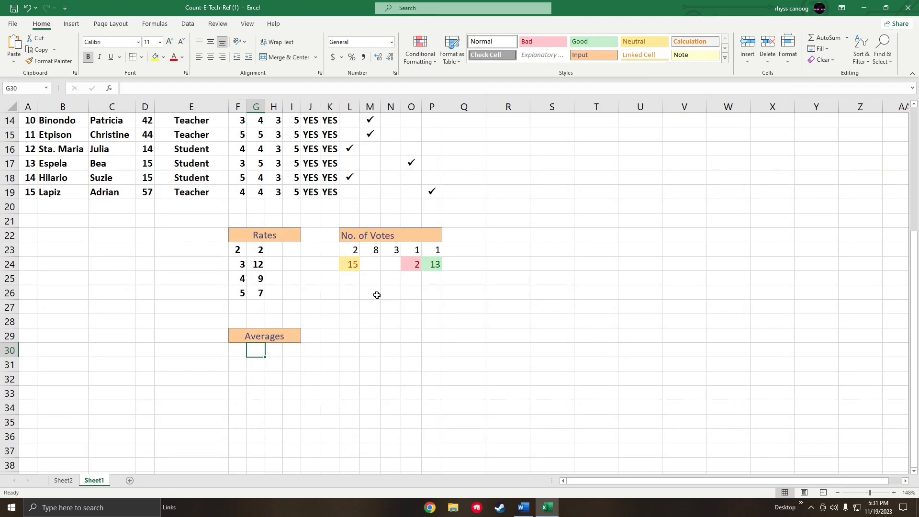
scroll(376, 295, "up", 5)
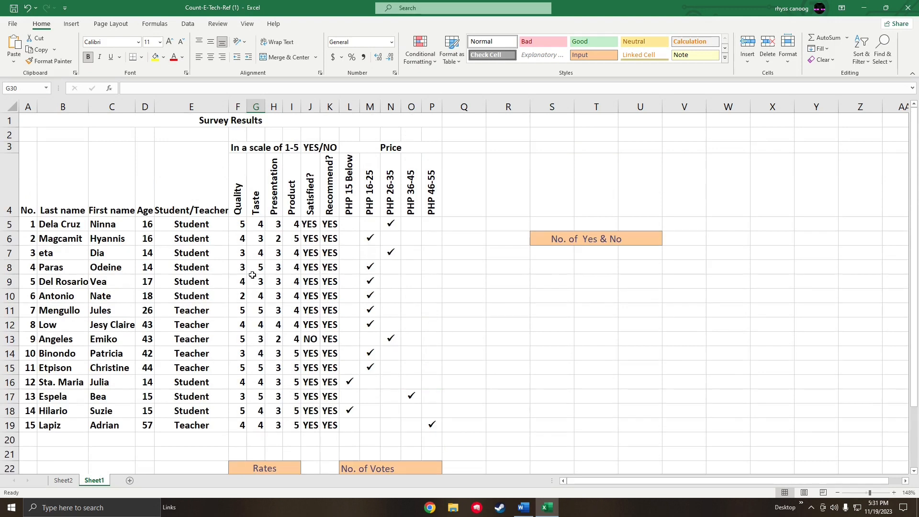
left_click(243, 223)
left_click(238, 205)
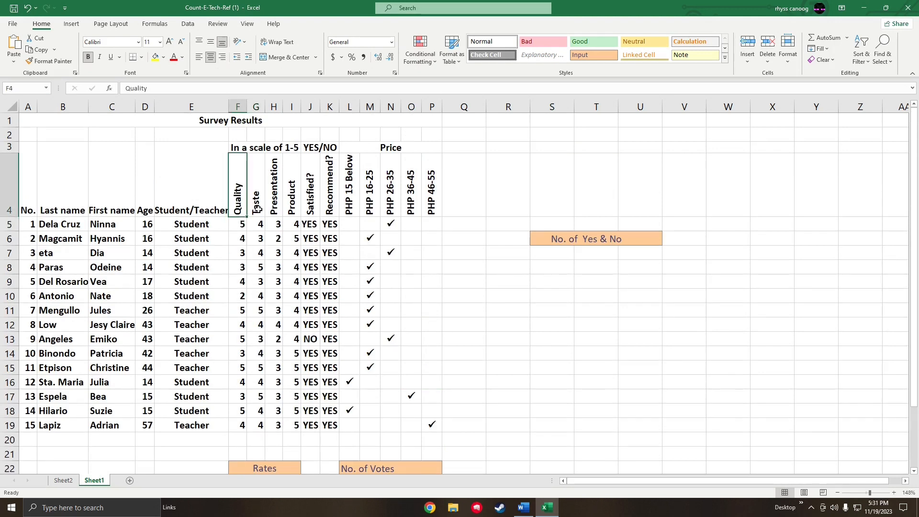
left_click_drag(244, 209, 261, 227)
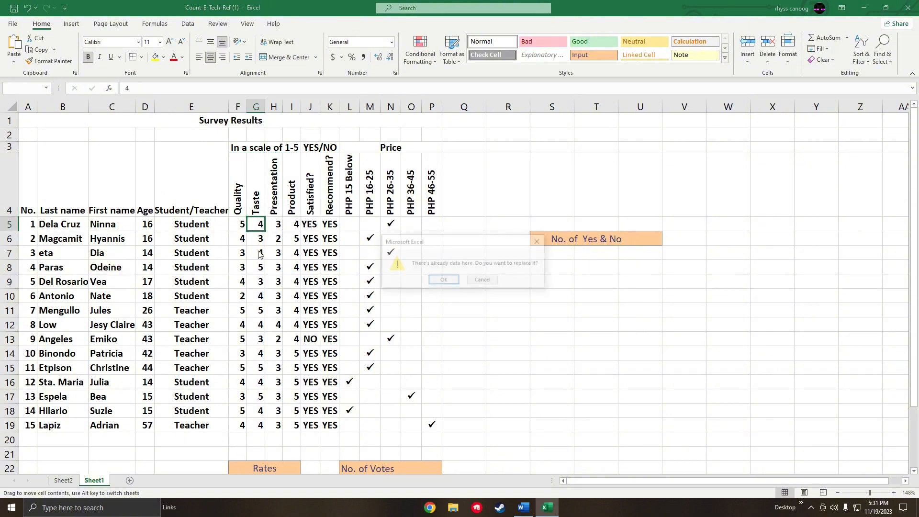
left_click(540, 242)
- Enter =AVERAGE(F5:F19) in cell F30 under Averages to average the Quality ratings
scroll(292, 325, "down", 3)
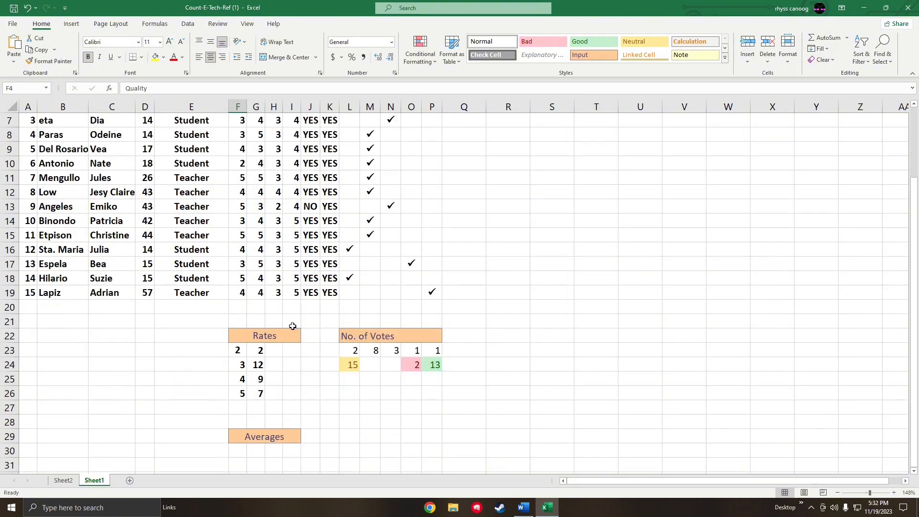
left_click(242, 410)
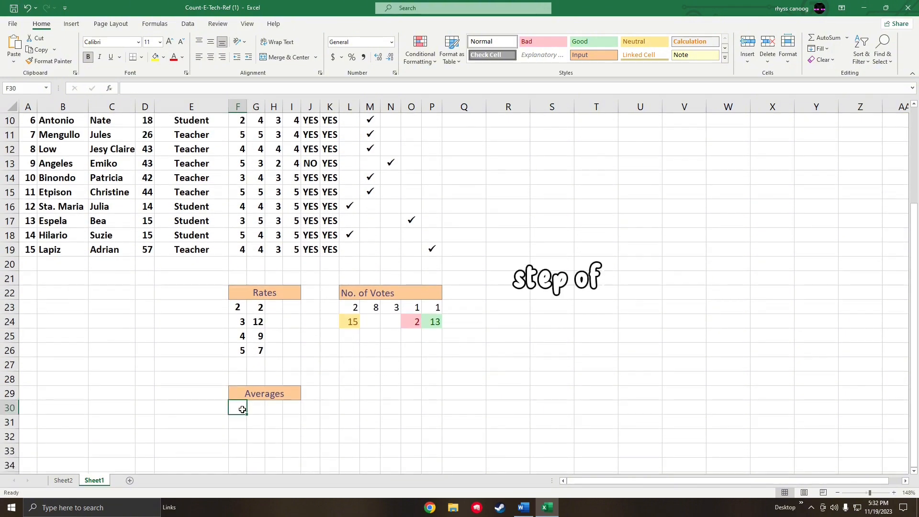
type("=AVA")
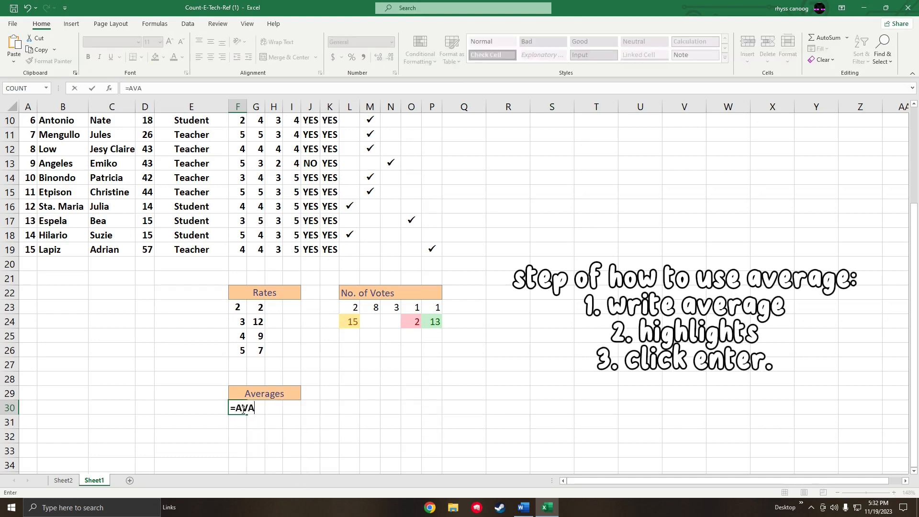
key("BackSpace")
type("ER")
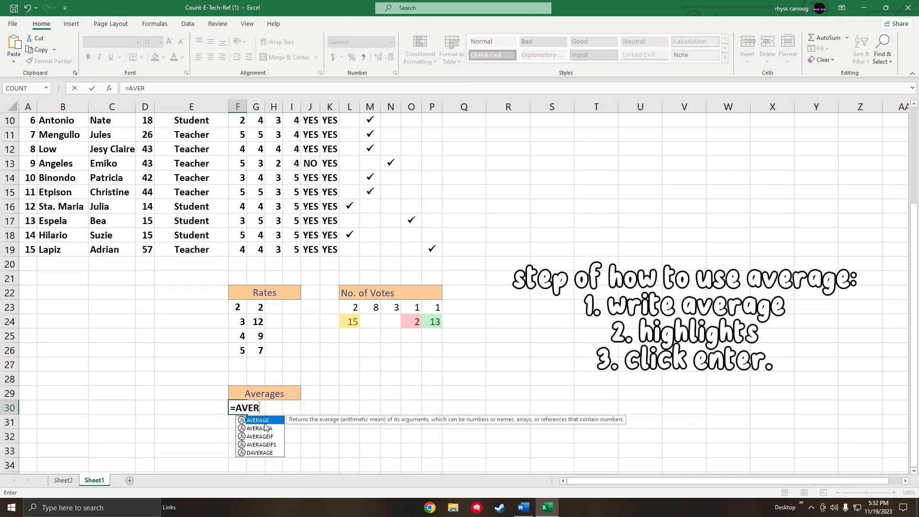
double_click(266, 420)
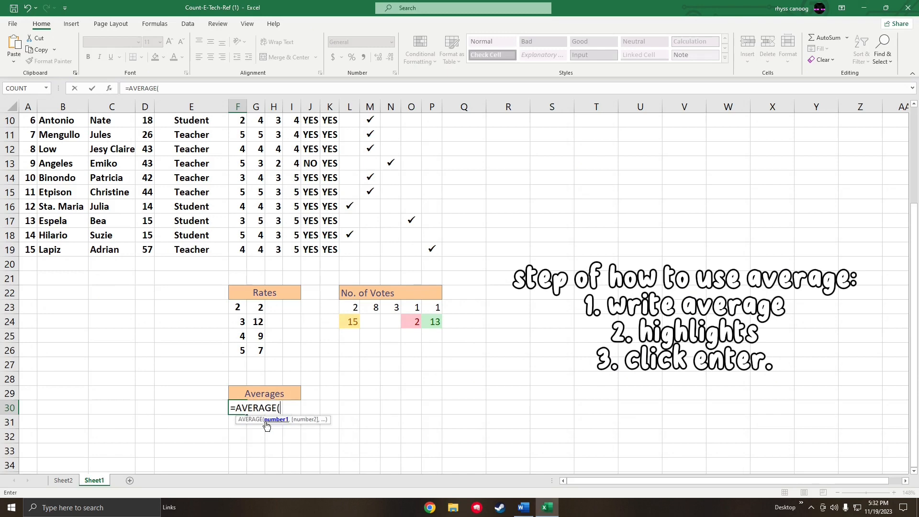
scroll(242, 349, "up", 3)
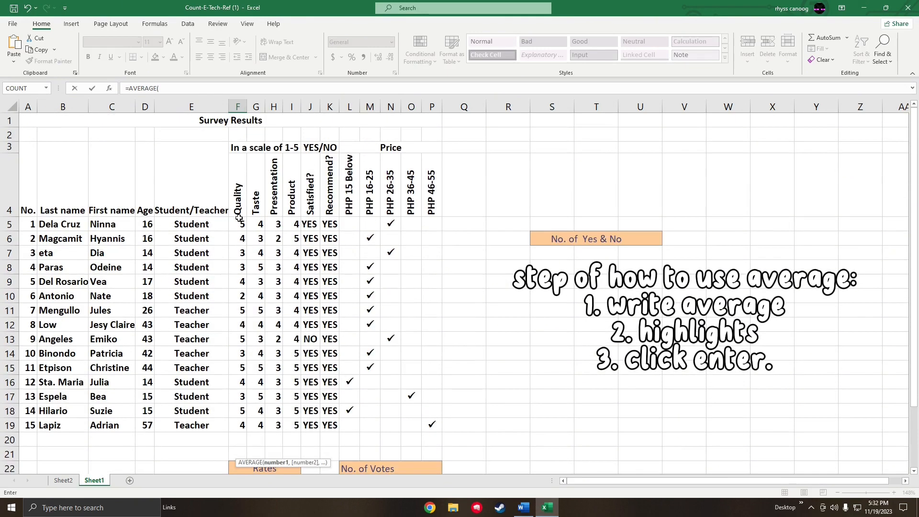
left_click_drag(239, 220, 239, 426)
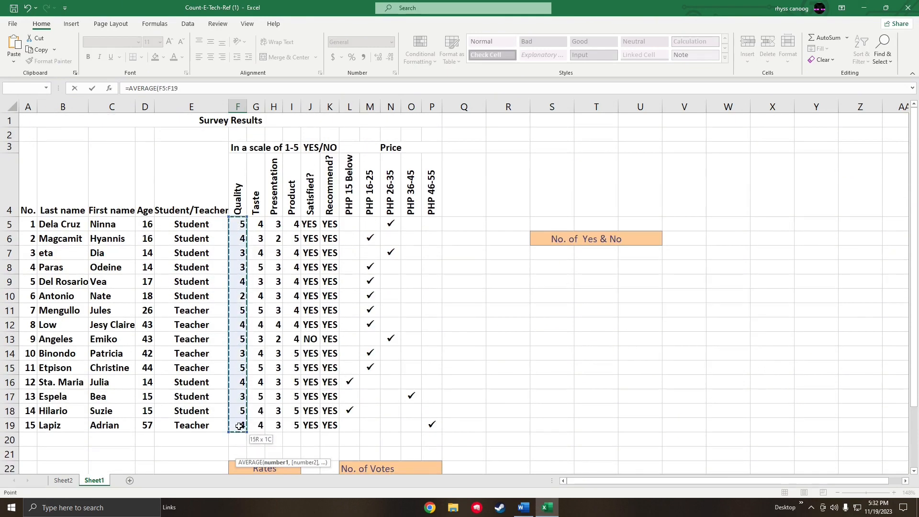
scroll(313, 421, "down", 2)
key("Return")
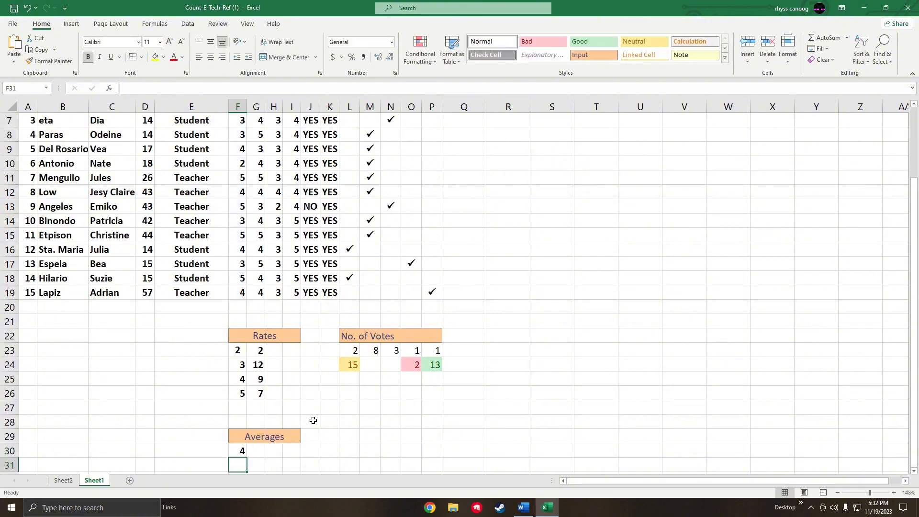
- Enter =AVERAGE(G5:G19) in cell G30 under Averages to average the Taste ratings
left_click(262, 452)
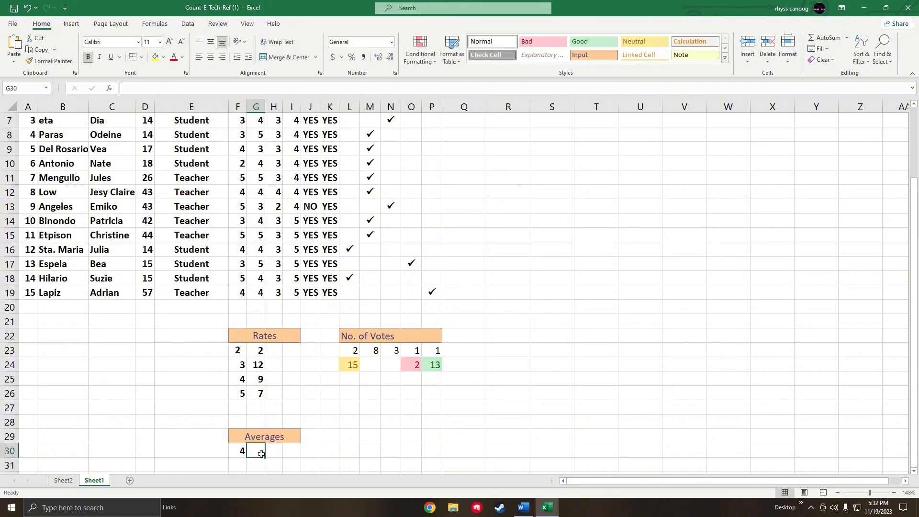
scroll(259, 449, "up", 1)
scroll(258, 448, "down", 2)
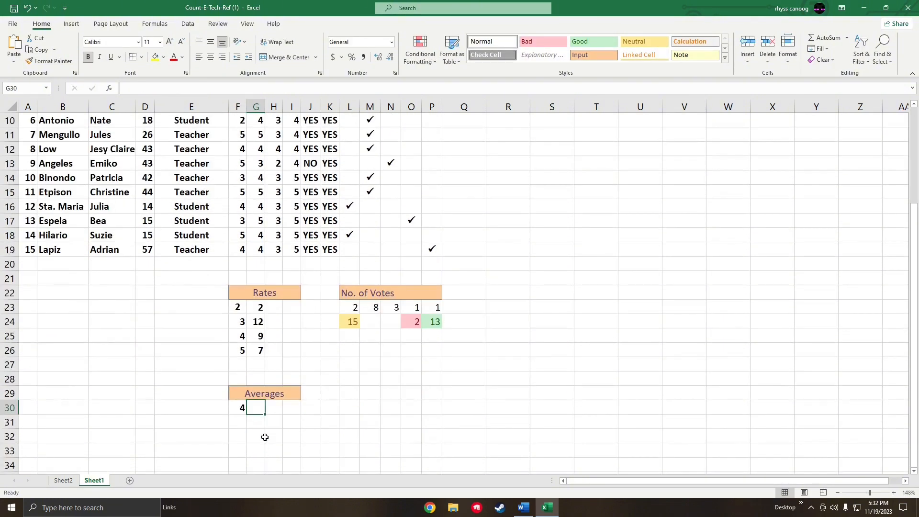
type("+")
key("BackSpace")
type("=AVER")
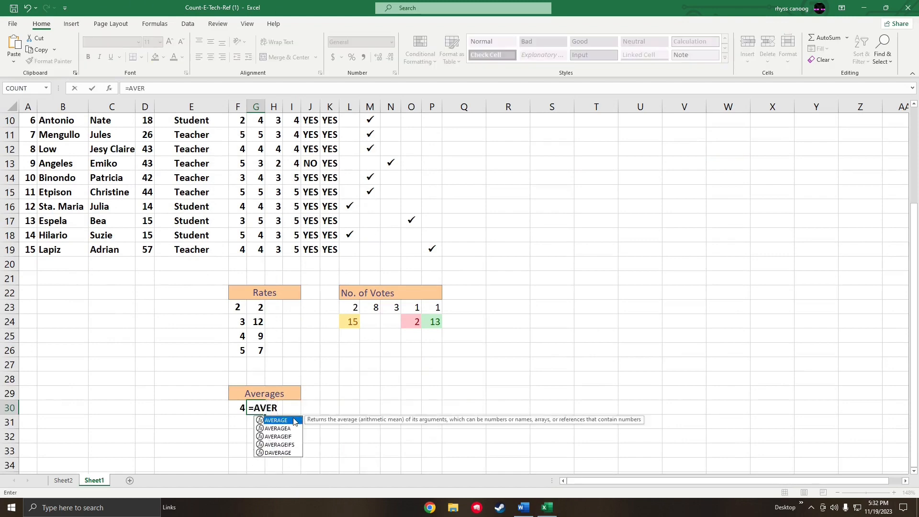
double_click(294, 421)
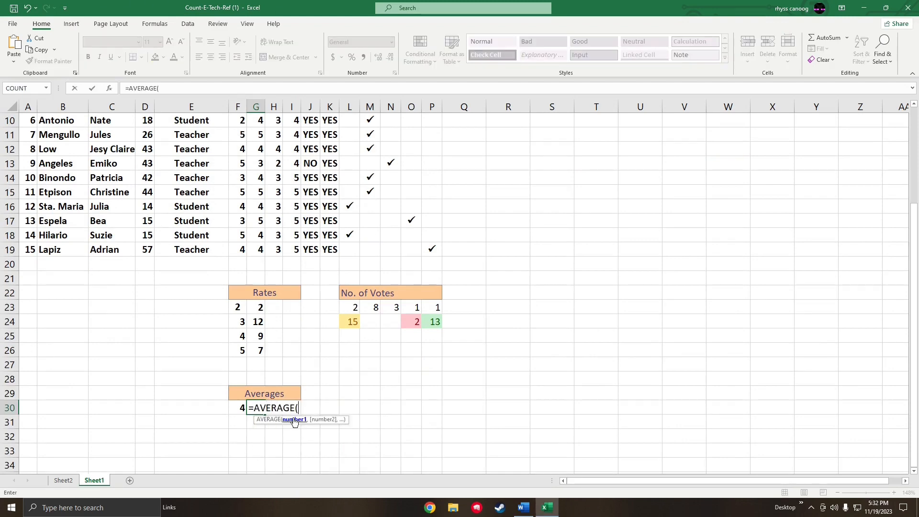
scroll(282, 392, "up", 3)
left_click_drag(258, 224, 258, 423)
scroll(258, 423, "down", 3)
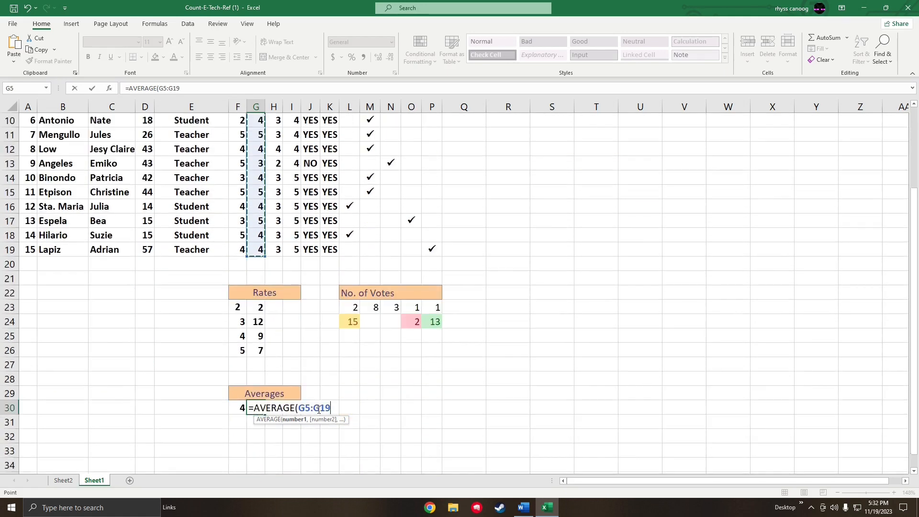
key("Return")
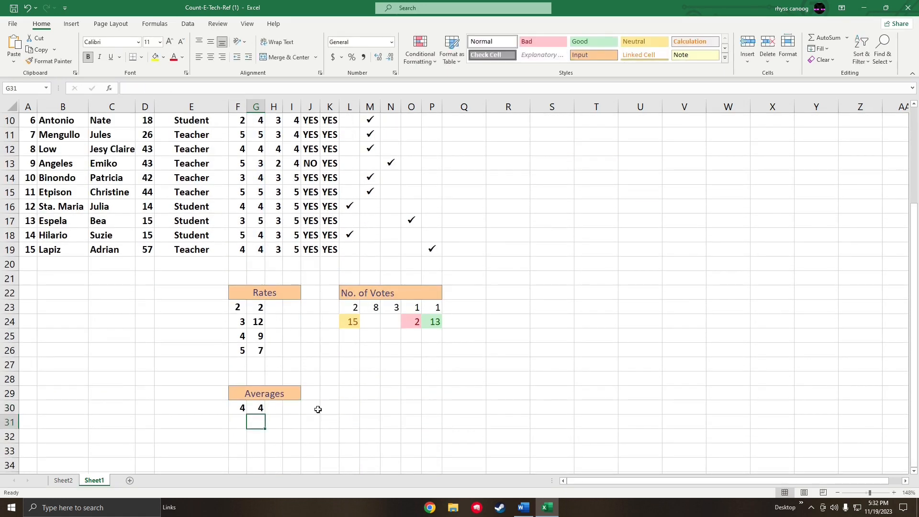
- Enter =AVERAGE(H5:H19) in cell H30 under Averages to average the Presentation ratings
scroll(237, 415, "up", 3)
scroll(273, 404, "down", 2)
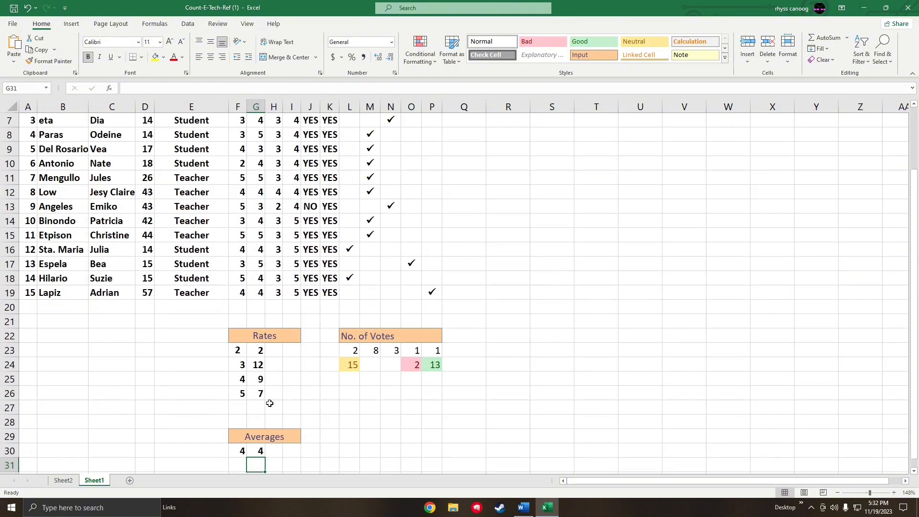
left_click(277, 451)
type("=")
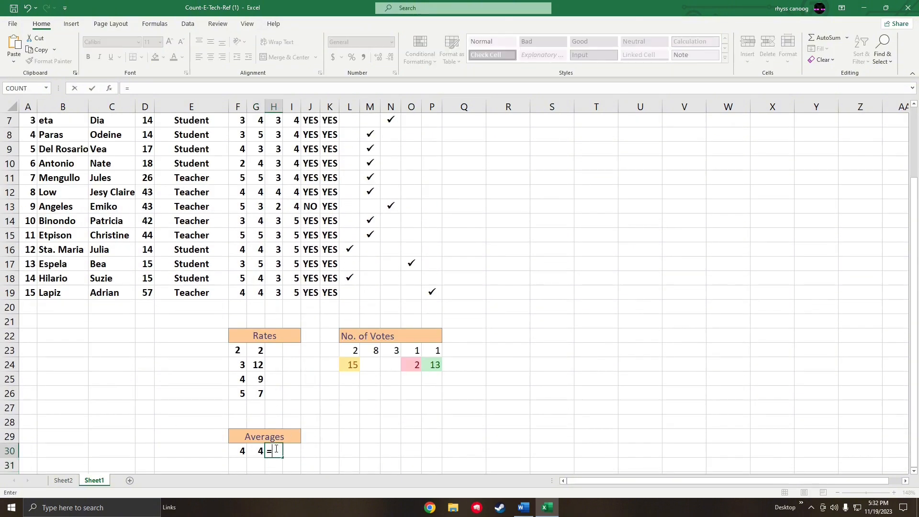
type("AVERAG")
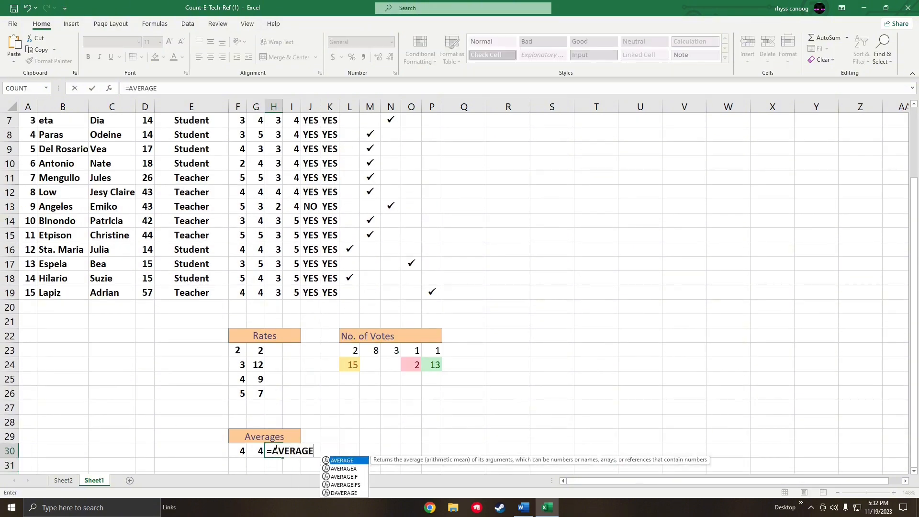
type("E")
double_click(351, 461)
scroll(322, 405, "up", 2)
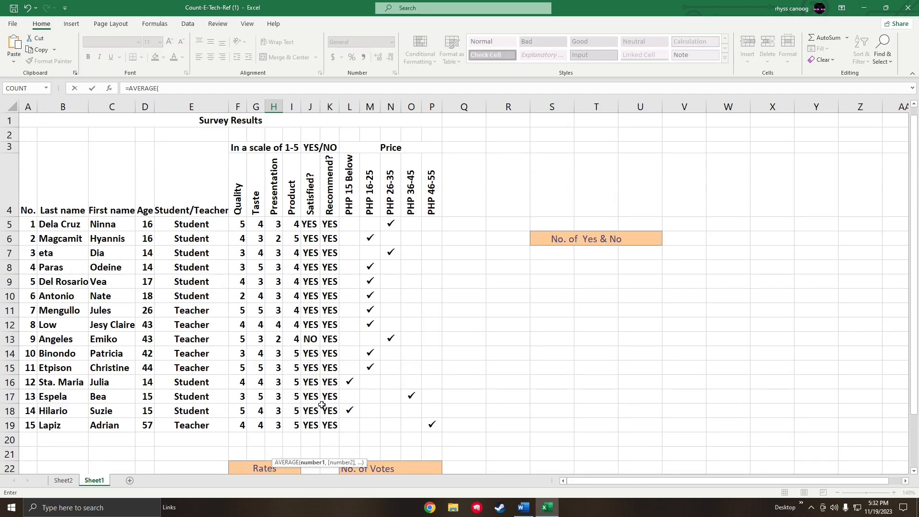
left_click_drag(273, 227, 277, 425)
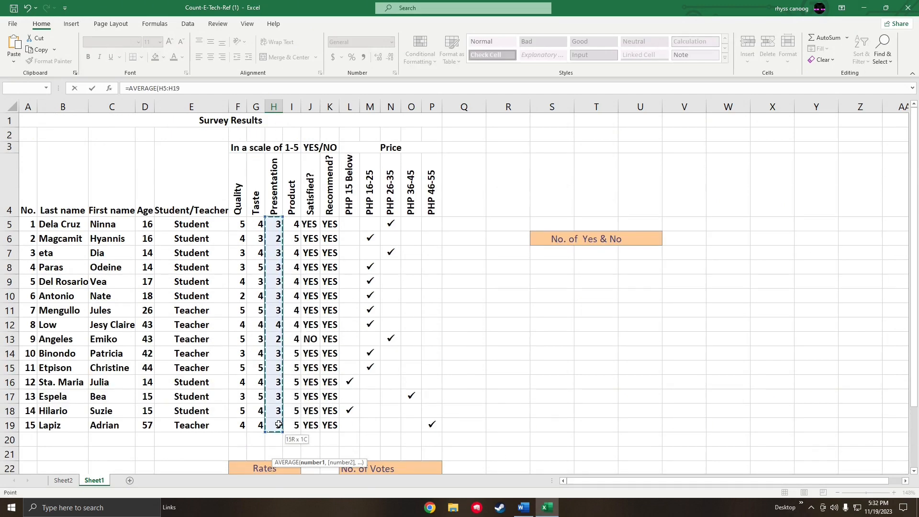
scroll(278, 427, "down", 2)
scroll(279, 427, "down", 1)
key("Return")
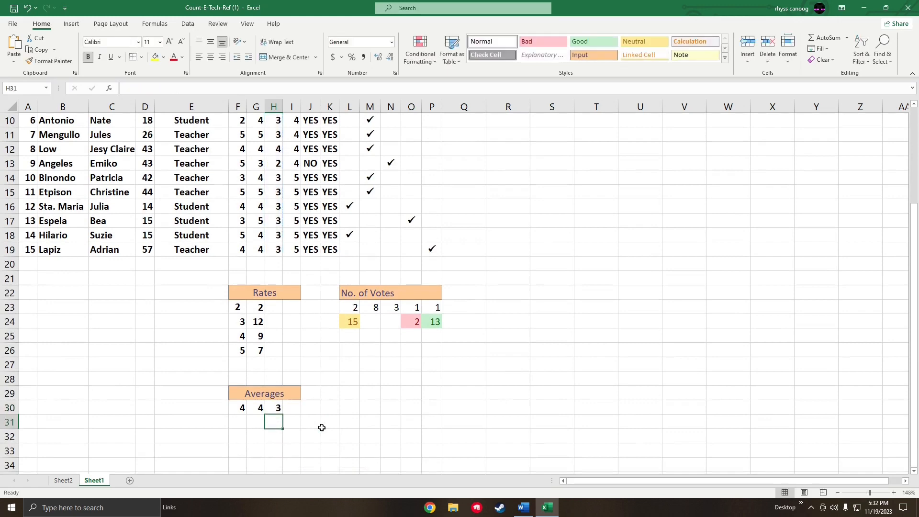
scroll(322, 427, "up", 3)
scroll(302, 440, "down", 3)
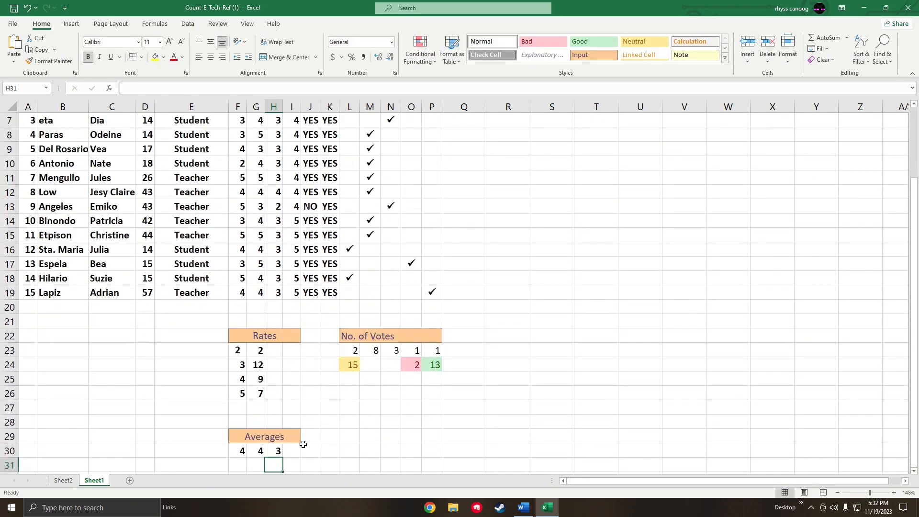
- Enter =AVERAGE(I5:I19) in cell I30 under Averages to average the Product ratings
left_click(289, 406)
type("+_")
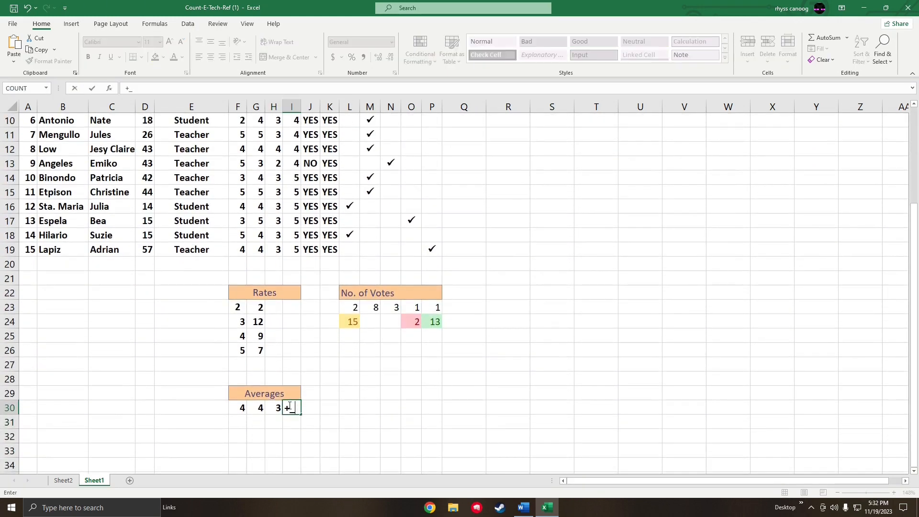
key("BackSpace")
key("BackSpace")
type("=AVE")
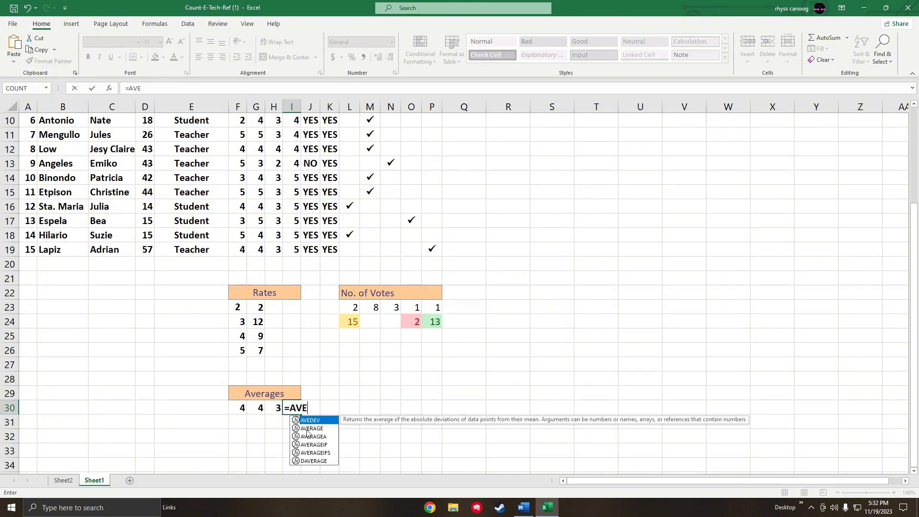
double_click(310, 423)
scroll(323, 413, "up", 3)
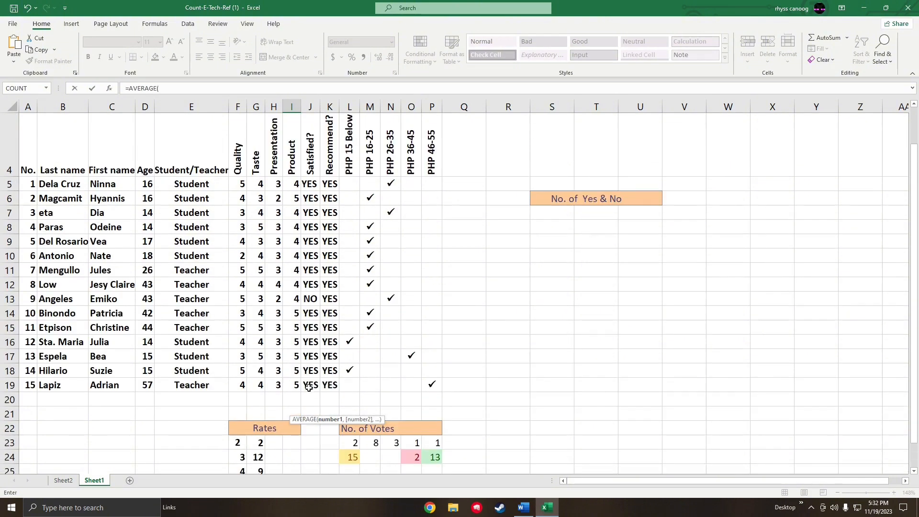
left_click_drag(288, 224, 289, 426)
scroll(290, 425, "down", 3)
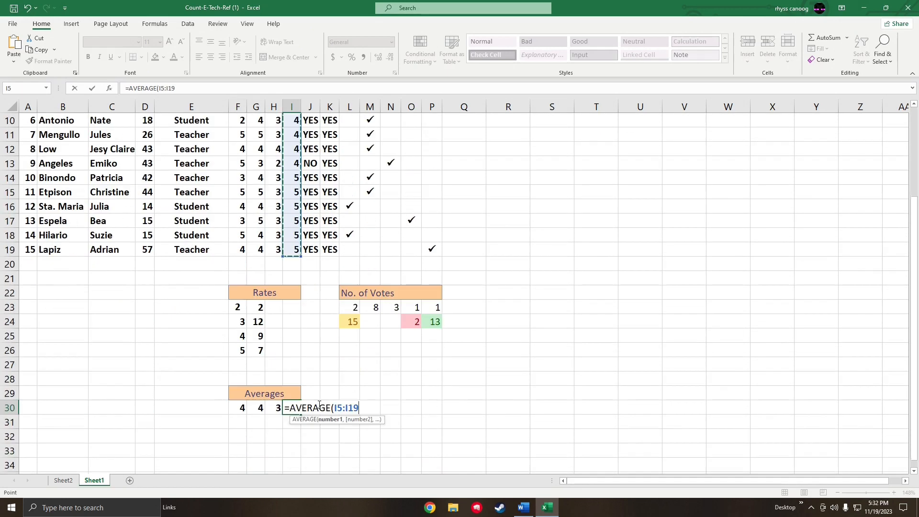
key("Return")
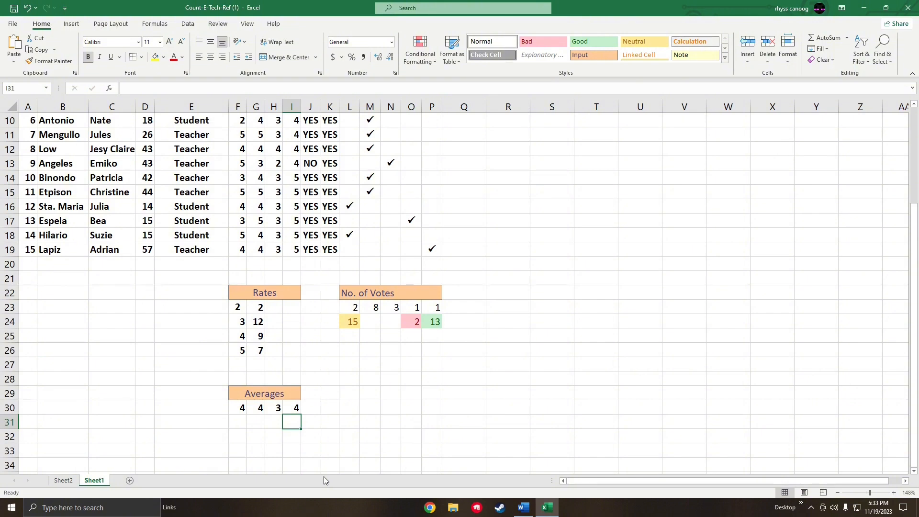
- Read the question on the number of yes answers in both criteria in the Word document, and return to the Excel survey sheet
scroll(397, 354, "up", 1)
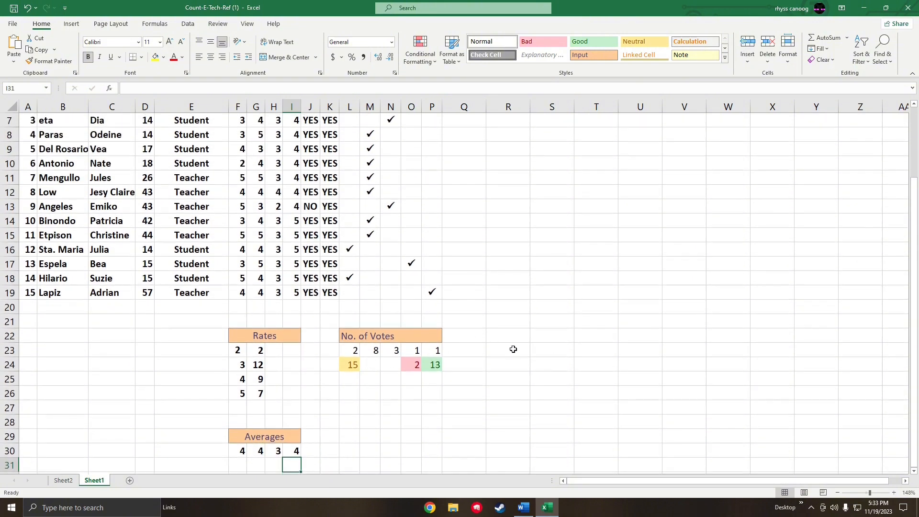
key("alt+Tab")
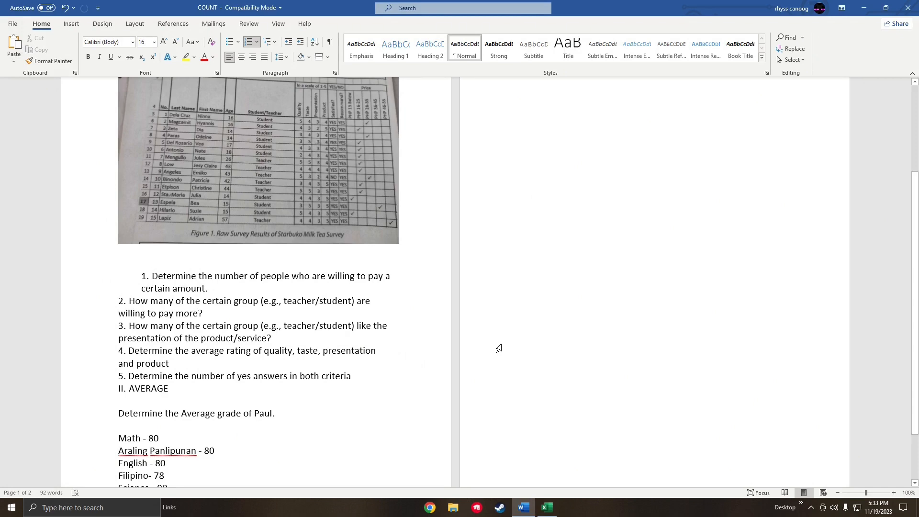
key("alt")
key("alt+Tab")
scroll(502, 361, "up", 1)
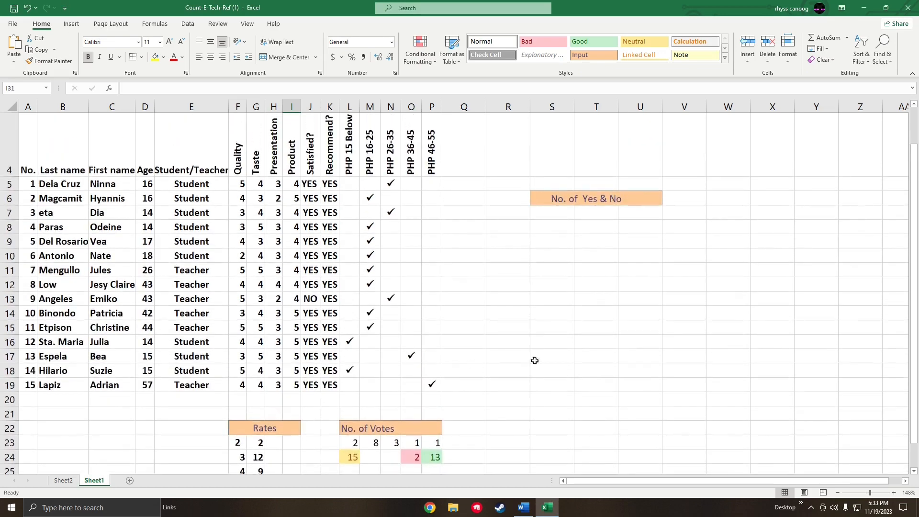
- Enter =COUNTIF(J5:K19,"yes") in cell S7 under No. of Yes & No to count the yes answers in both criteria
left_click_drag(549, 226, 553, 219)
left_click(590, 218)
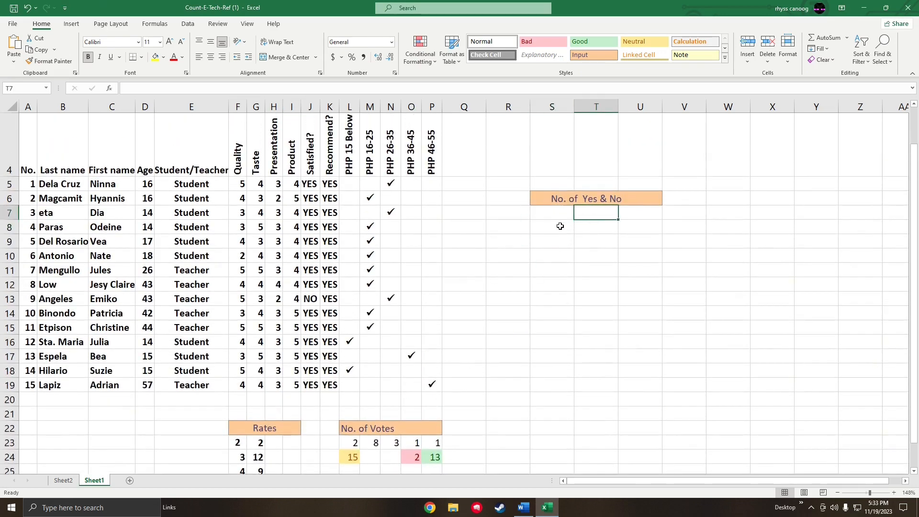
key("Left")
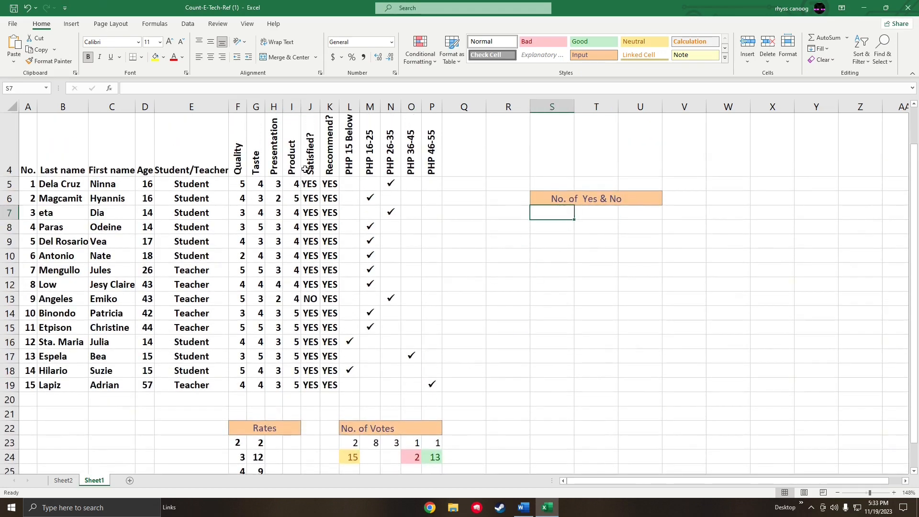
left_click_drag(307, 186, 335, 389)
left_click(564, 223)
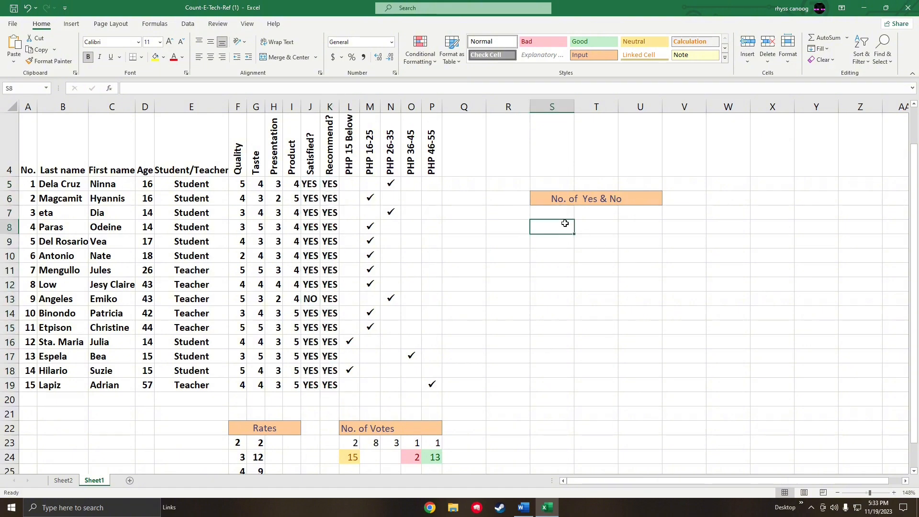
left_click(571, 215)
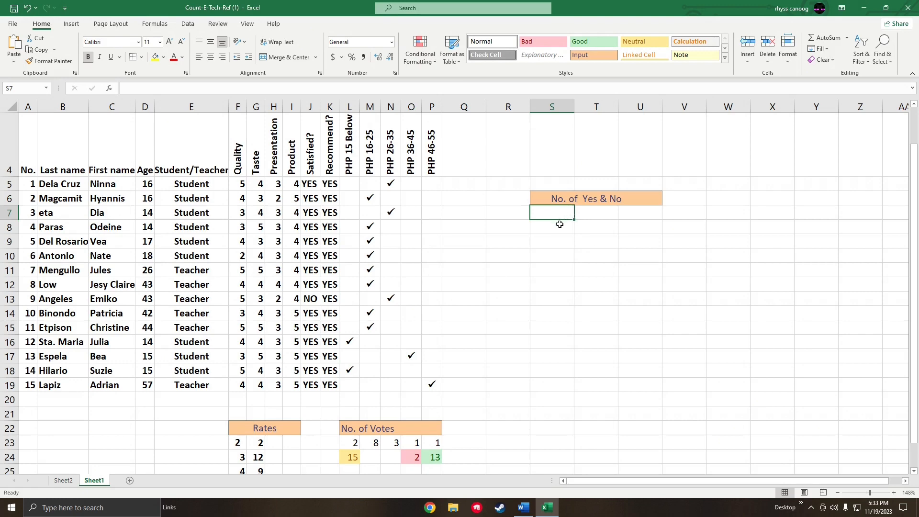
scroll(559, 224, "up", 1)
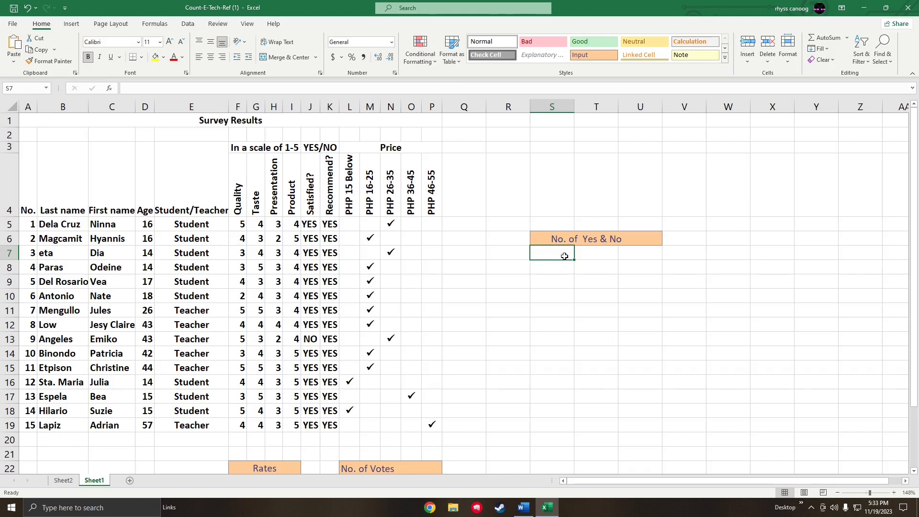
type("=COUNTIF")
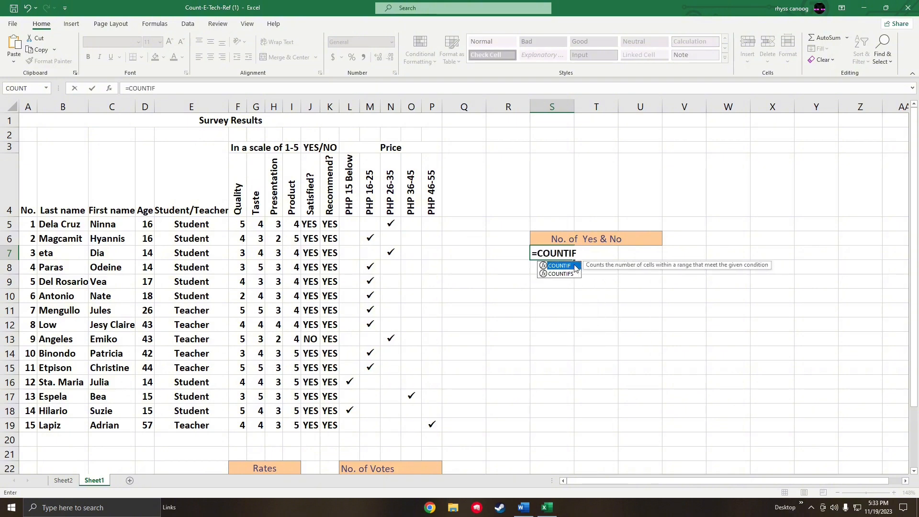
double_click(575, 268)
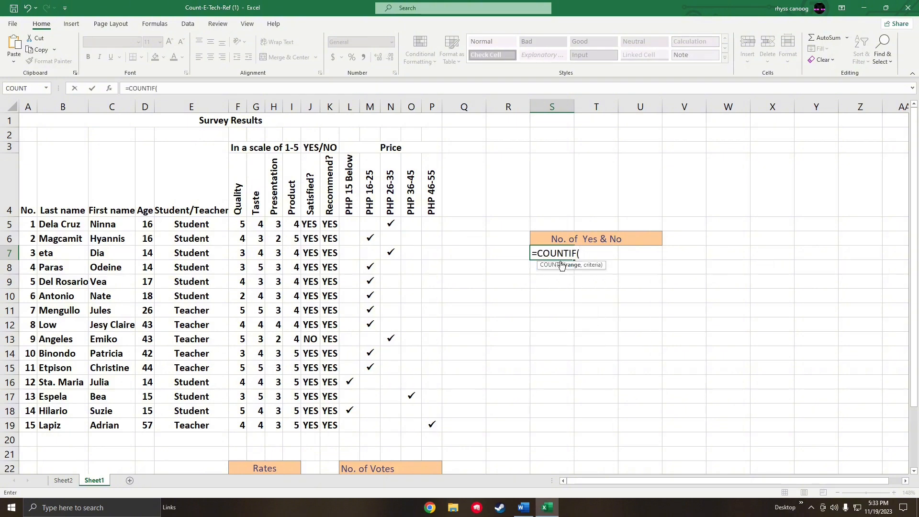
left_click_drag(307, 226, 320, 425)
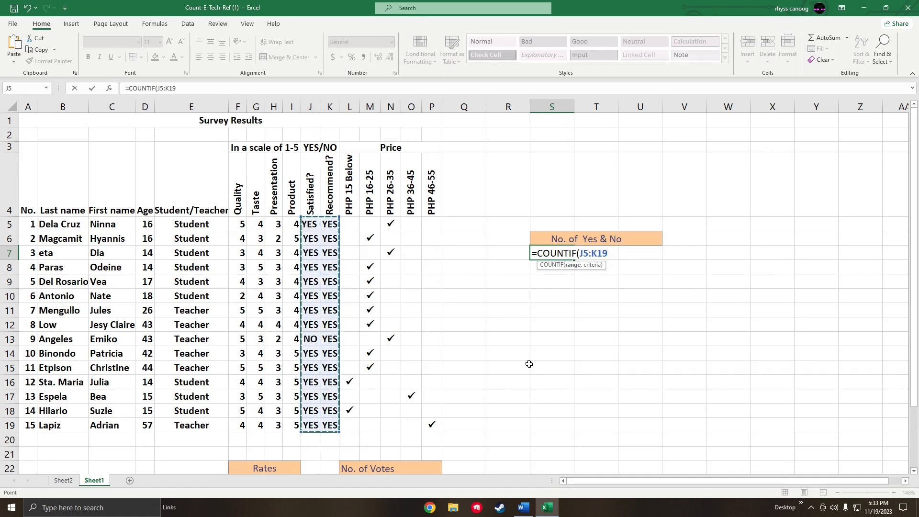
type(",")
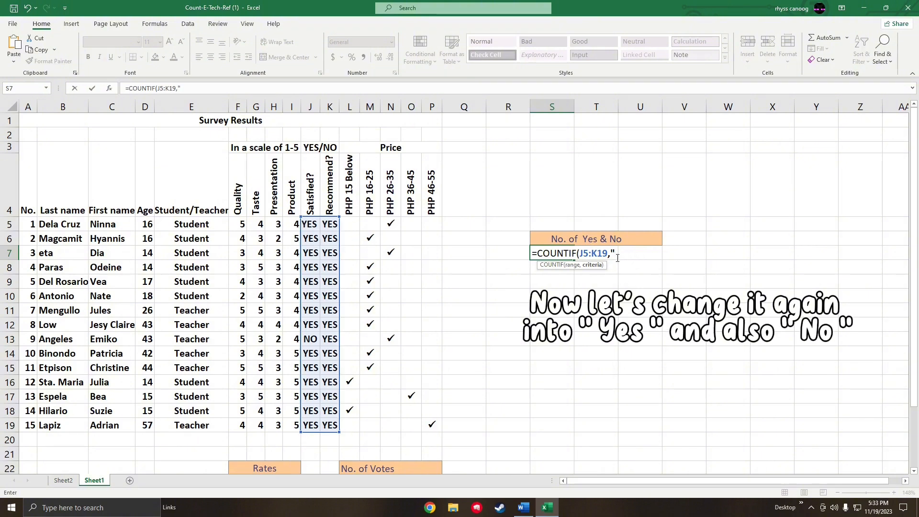
type("yes")
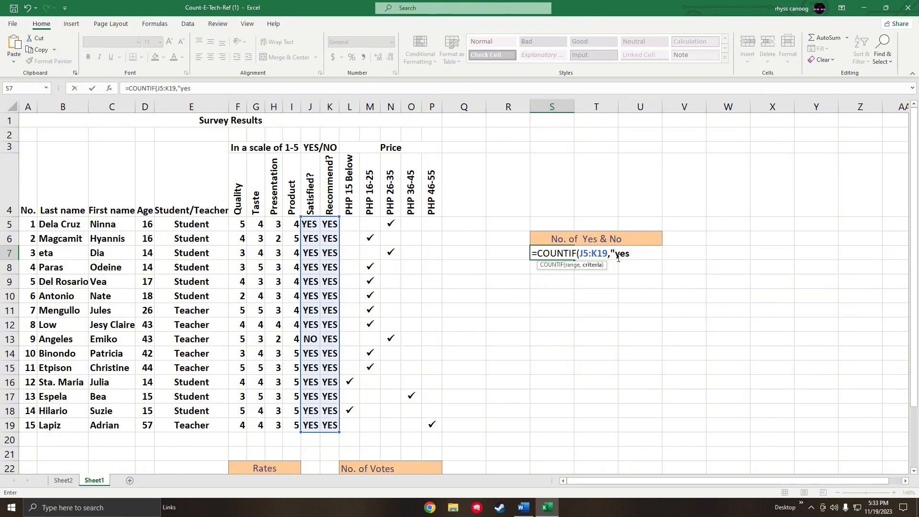
type("\")")
key("Return")
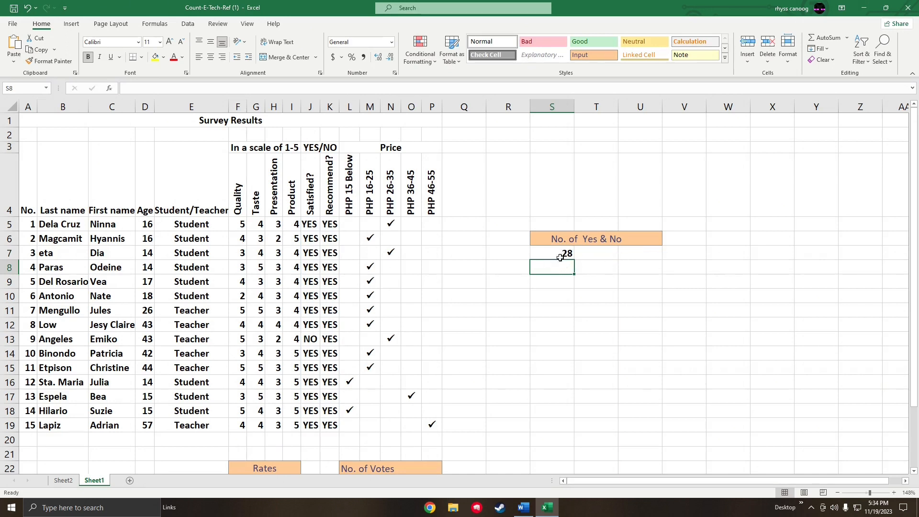
- Check the YES answers by hand, cell by cell, in the Satisfied and Recommend columns from row 5 to row 19
left_click(314, 227)
left_click(331, 225)
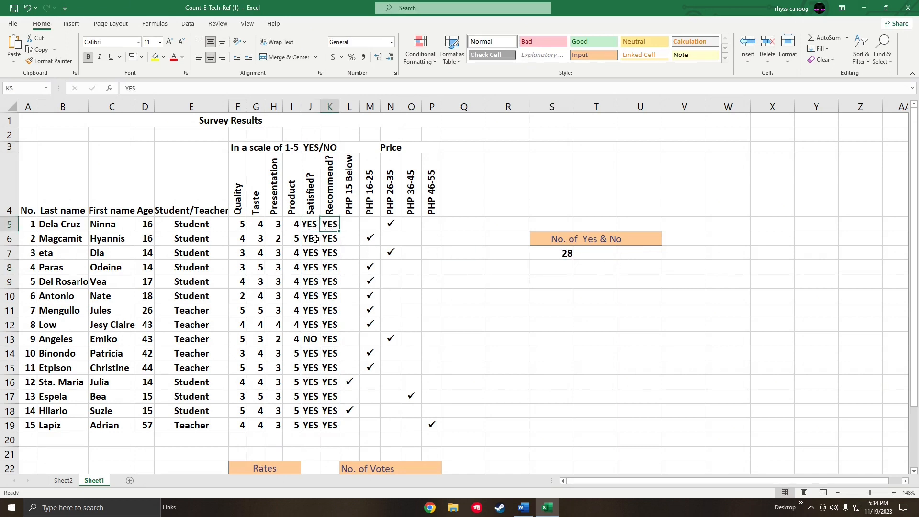
left_click(314, 240)
left_click(329, 240)
left_click(314, 254)
left_click(329, 254)
left_click(314, 267)
left_click(313, 296)
left_click(313, 325)
left_click(314, 353)
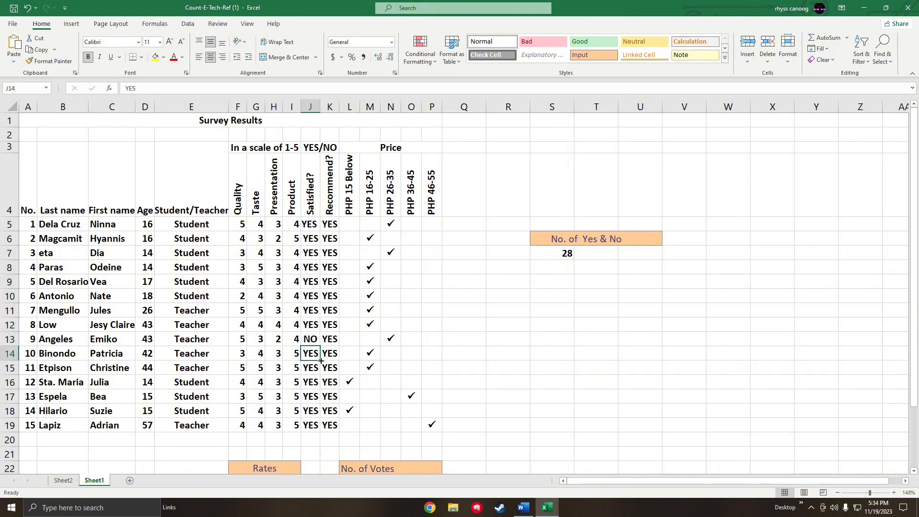
left_click(315, 411)
left_click(322, 428)
left_click(314, 425)
left_click(313, 411)
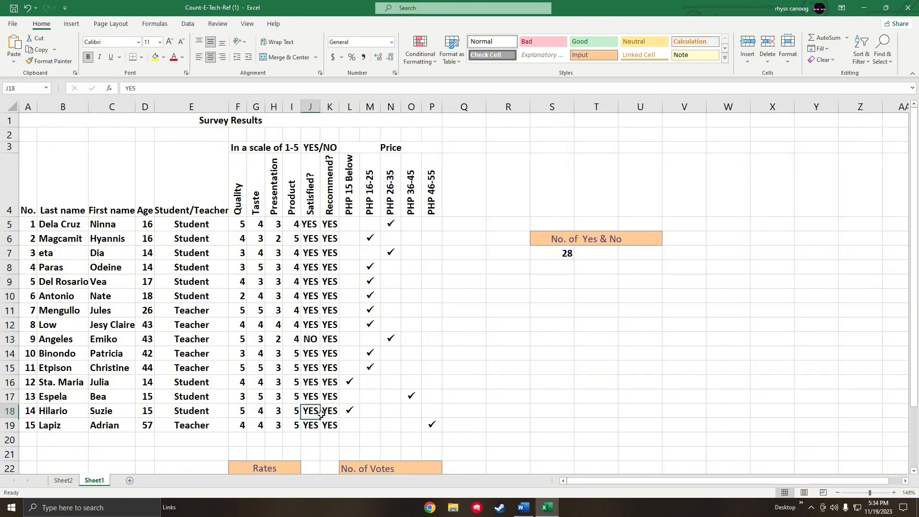
left_click(330, 412)
left_click(314, 397)
left_click(328, 397)
left_click(314, 382)
left_click(329, 382)
left_click(314, 368)
left_click(330, 368)
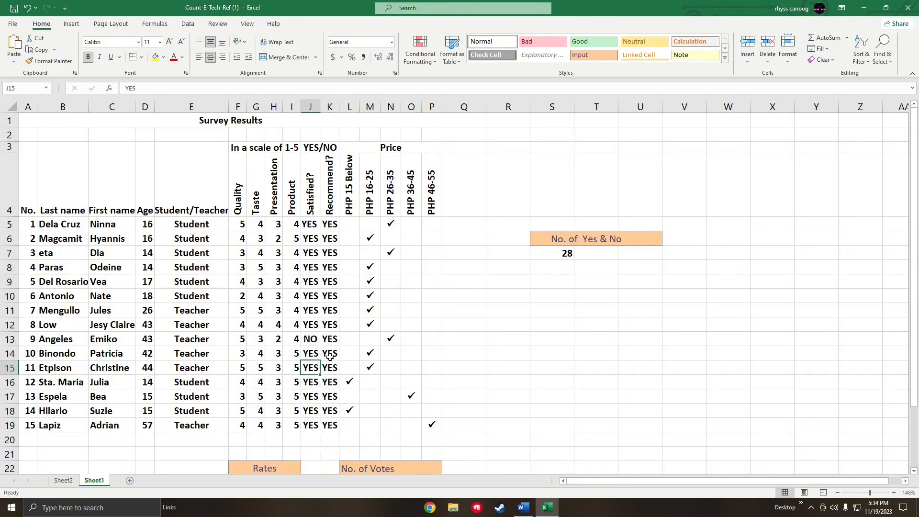
left_click(314, 354)
left_click(323, 341)
left_click(313, 341)
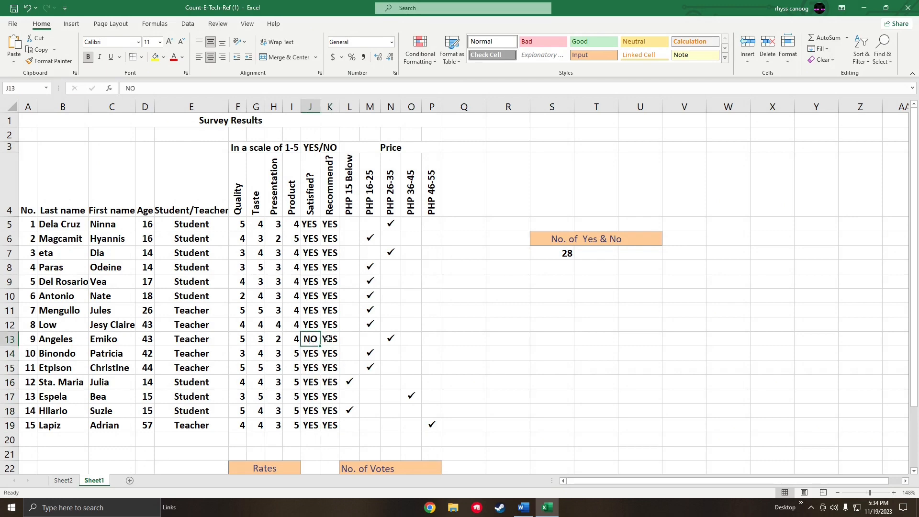
left_click(329, 338)
scroll(319, 322, "down", 1)
scroll(319, 321, "up", 1)
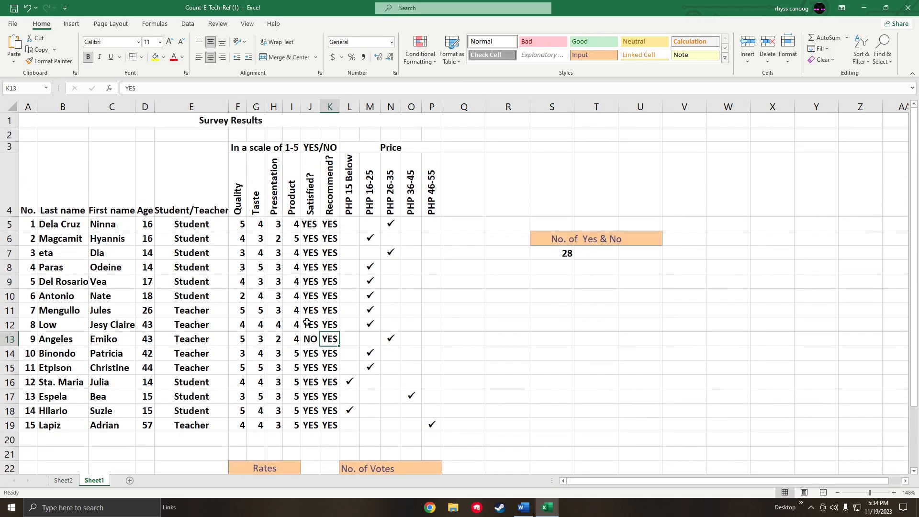
left_click(311, 325)
left_click(330, 311)
left_click(314, 311)
left_click(329, 296)
left_click(330, 282)
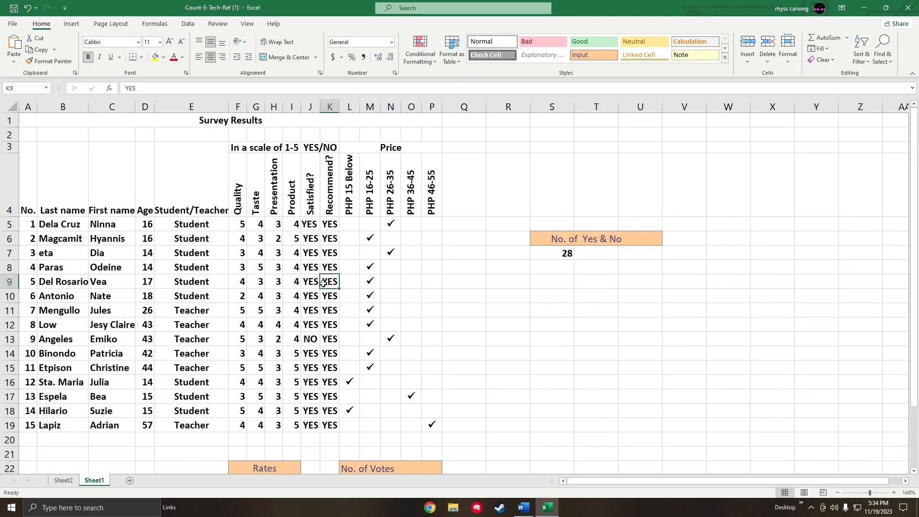
left_click(311, 282)
- Recheck the YES and NO answers in rows 7 to 14 of the Satisfied and Recommend columns
left_click(337, 355)
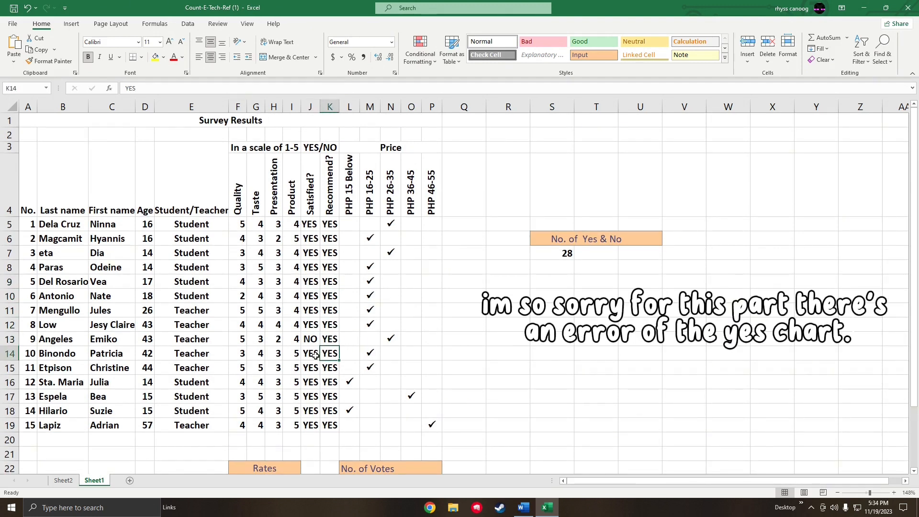
left_click(314, 356)
left_click(313, 340)
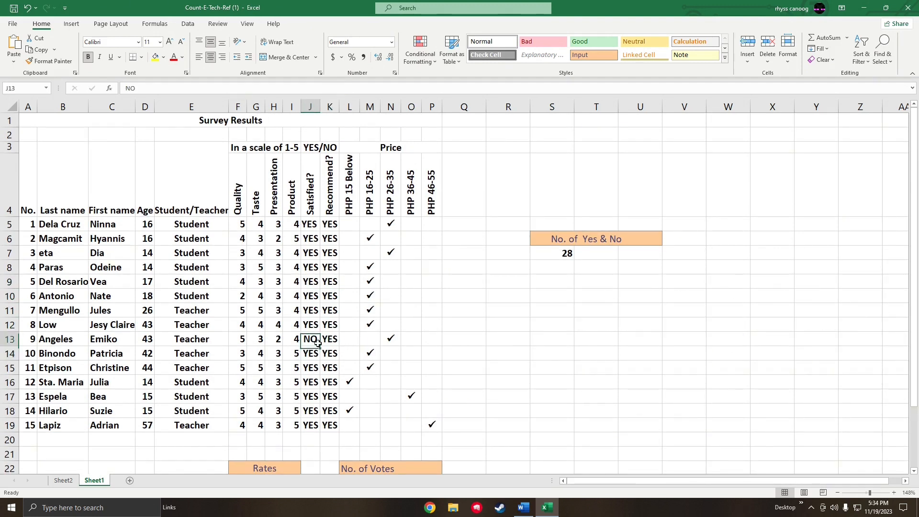
left_click(317, 311)
left_click(329, 311)
left_click(330, 326)
left_click(317, 327)
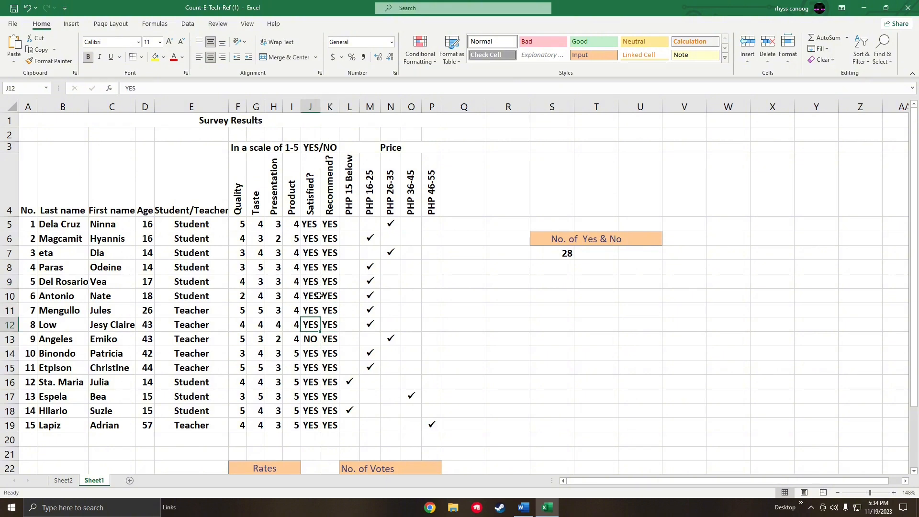
left_click(317, 296)
left_click(323, 294)
left_click(311, 282)
left_click(330, 282)
left_click(329, 267)
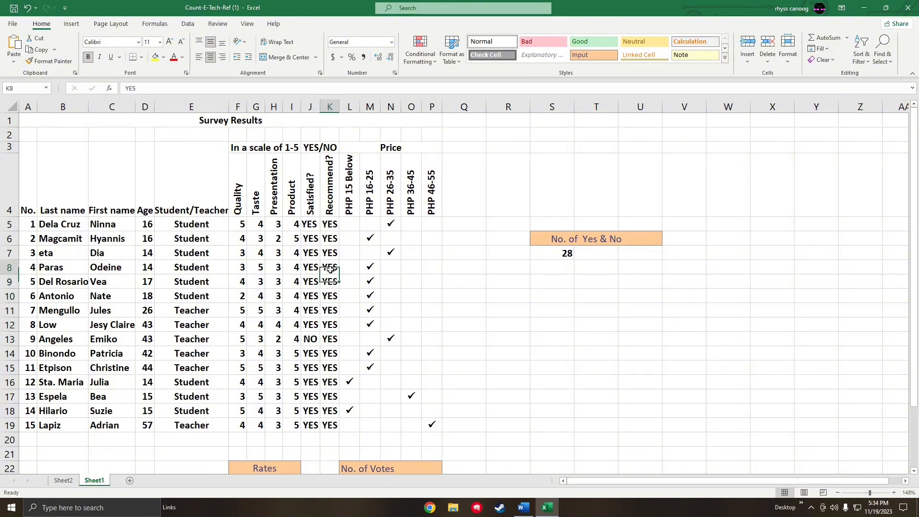
left_click(309, 266)
left_click(311, 253)
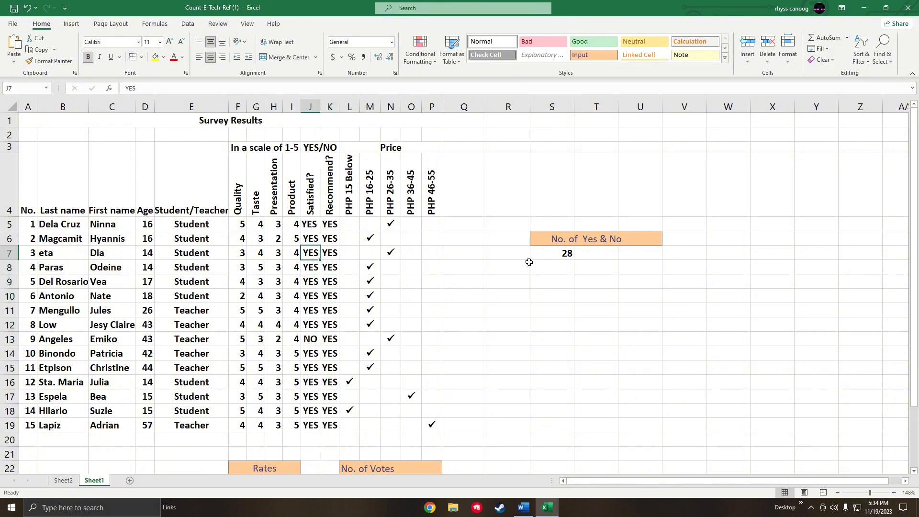
- Replace the formula in cell S7 under No. of Yes & No with the value 29
left_click(569, 257)
key("BackSpace")
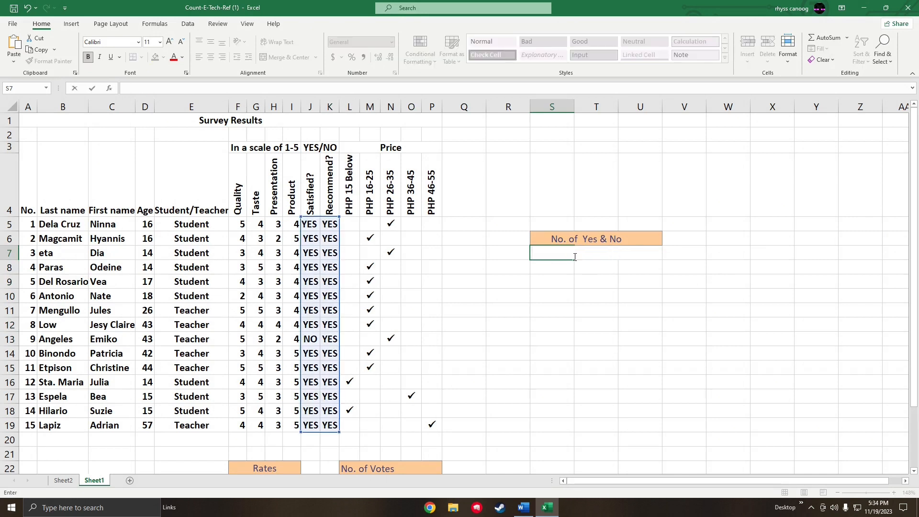
type("29")
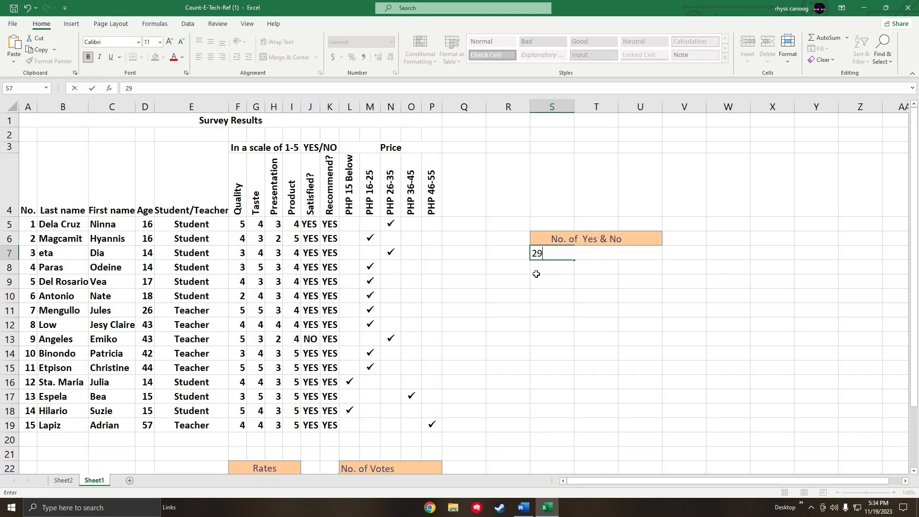
key("Return")
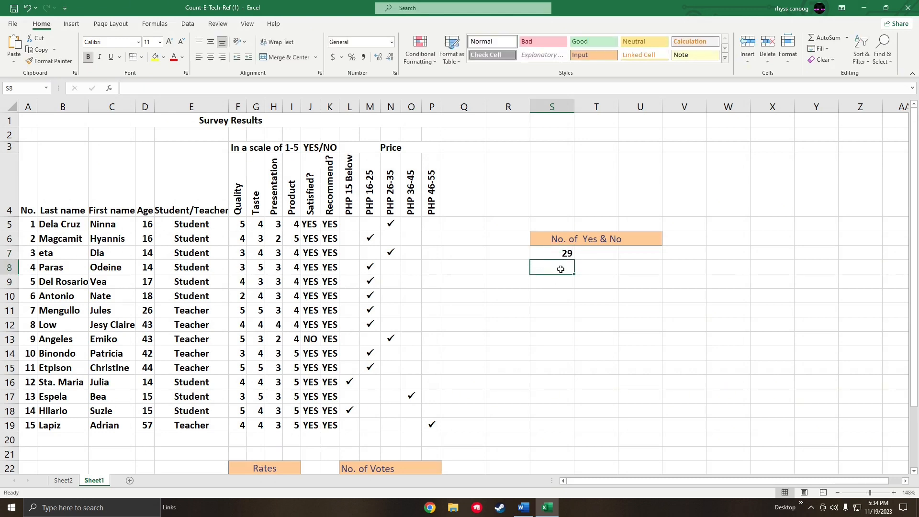
- Enter =COUNTIF(J5:K19,"NO") in cell S8 under No. of Yes & No to count the no answers
type("=count")
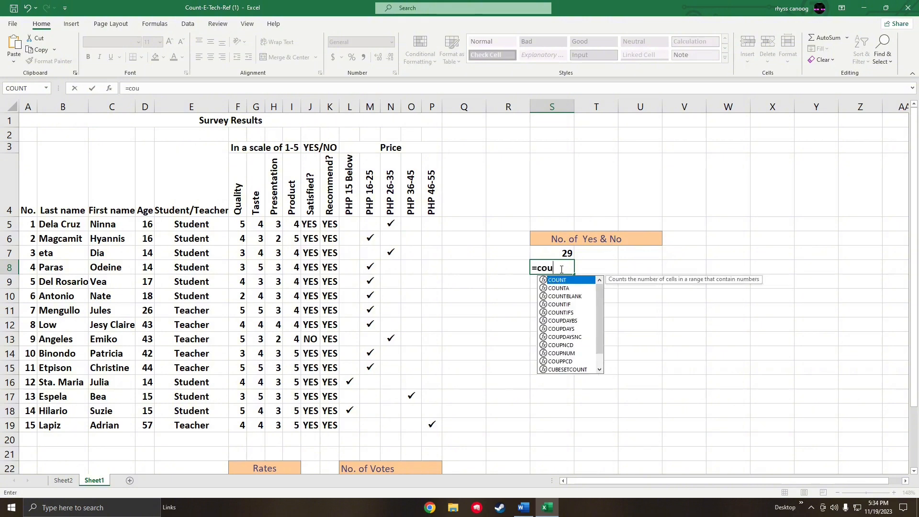
double_click(571, 305)
left_click(305, 230)
left_click_drag(304, 230, 335, 428)
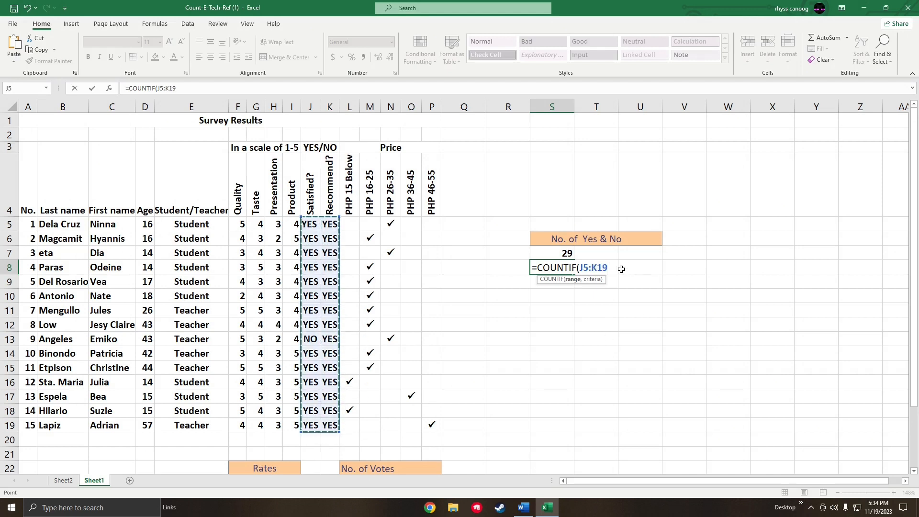
type(",\"")
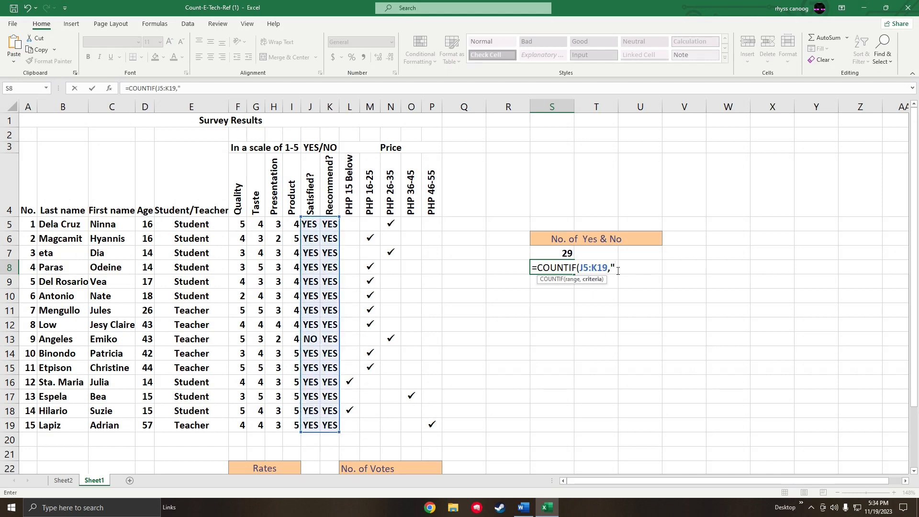
type("NO\"")
type(")")
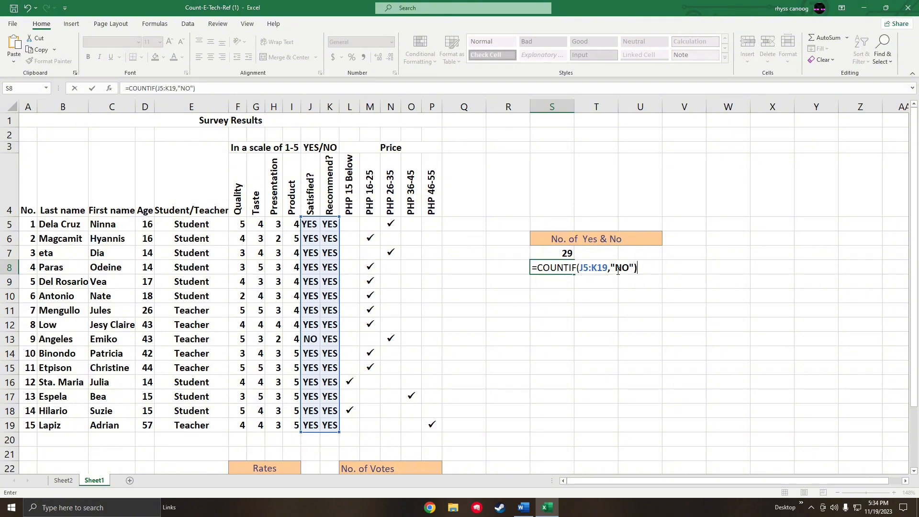
key("Return")
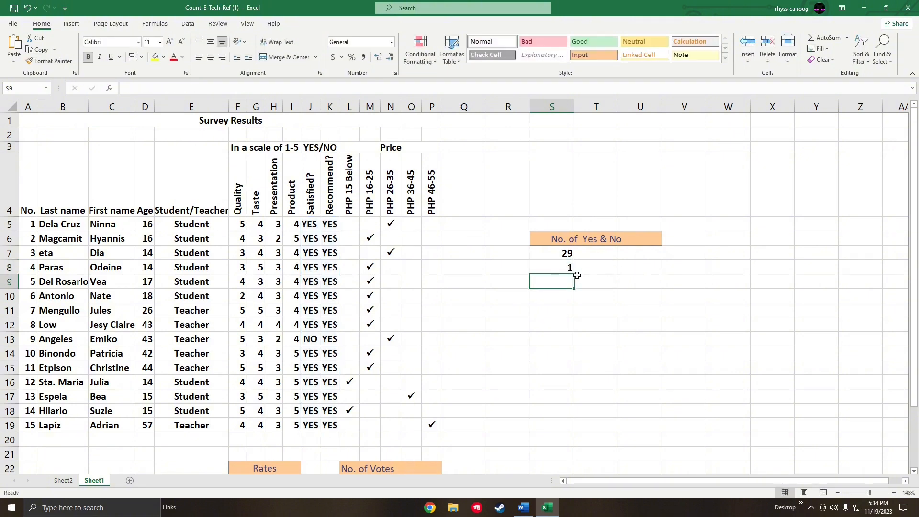
- Apply the Good cell style to the yes count in S7 and the Bad style to the no count in S8
left_click(555, 270)
left_click(542, 255)
left_click(538, 269)
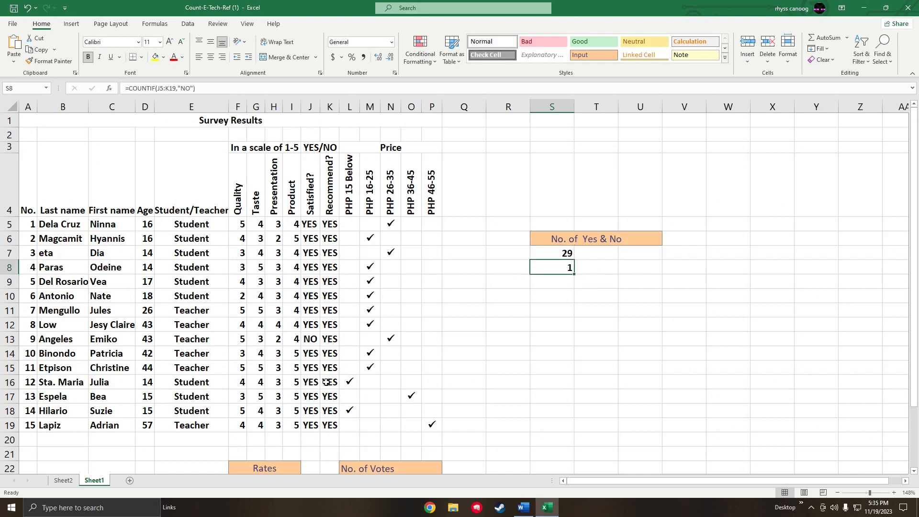
left_click(544, 256)
left_click(543, 270)
left_click(547, 253)
scroll(551, 256, "down", 1)
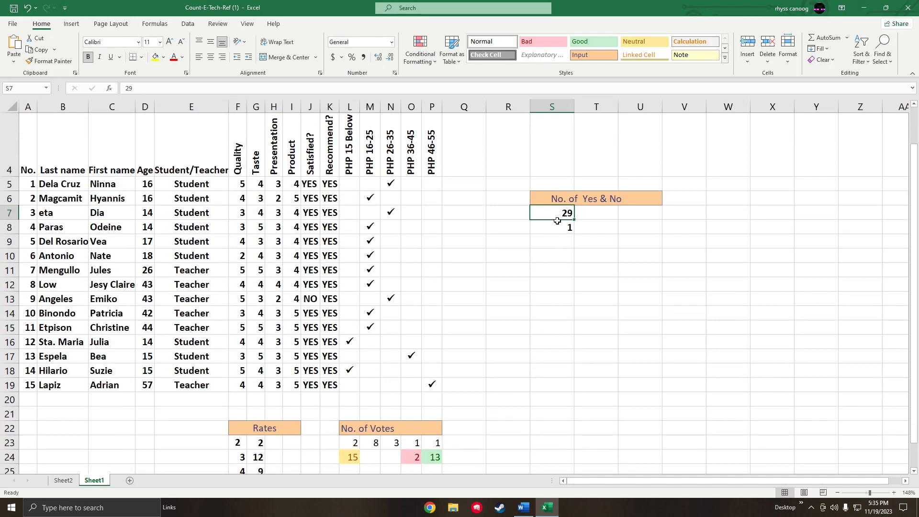
scroll(548, 235, "up", 1)
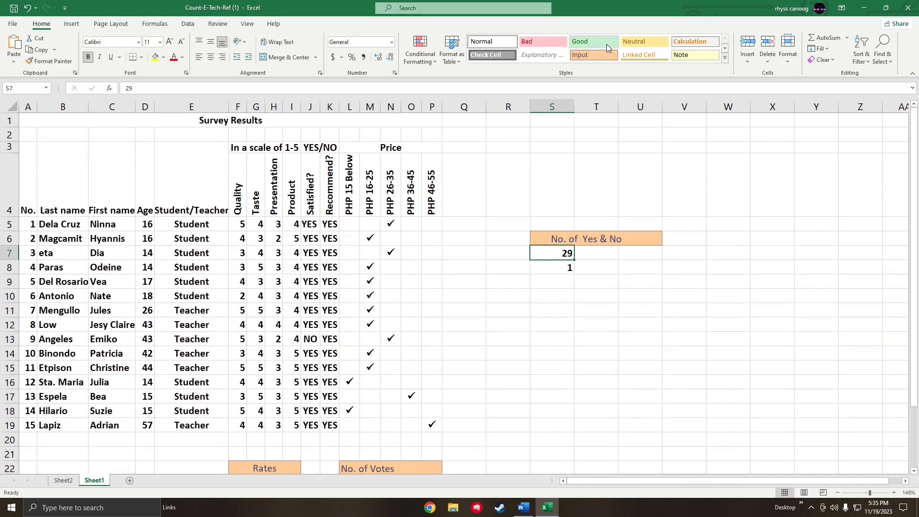
left_click(607, 43)
key("Down")
left_click(543, 42)
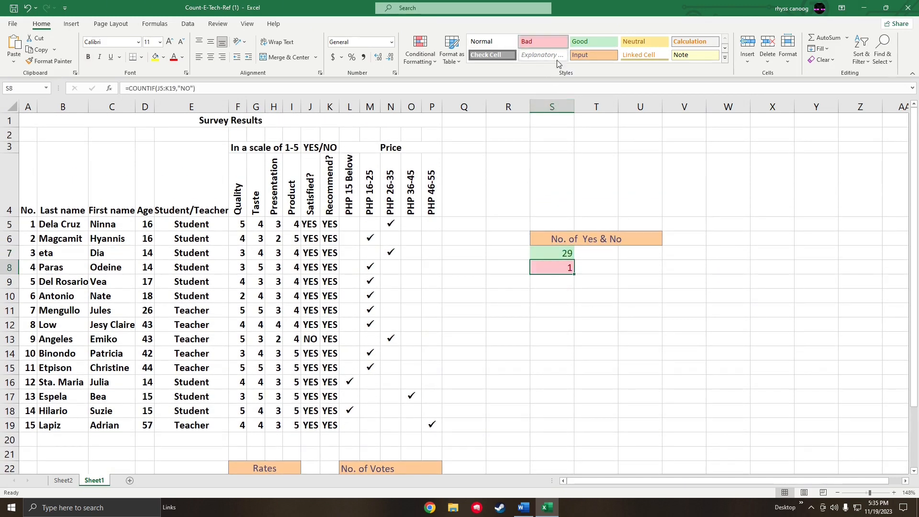
- Review the Rates, No. of Votes, Averages and No. of Yes & No results on Sheet1
scroll(512, 262, "down", 2)
scroll(288, 312, "down", 1)
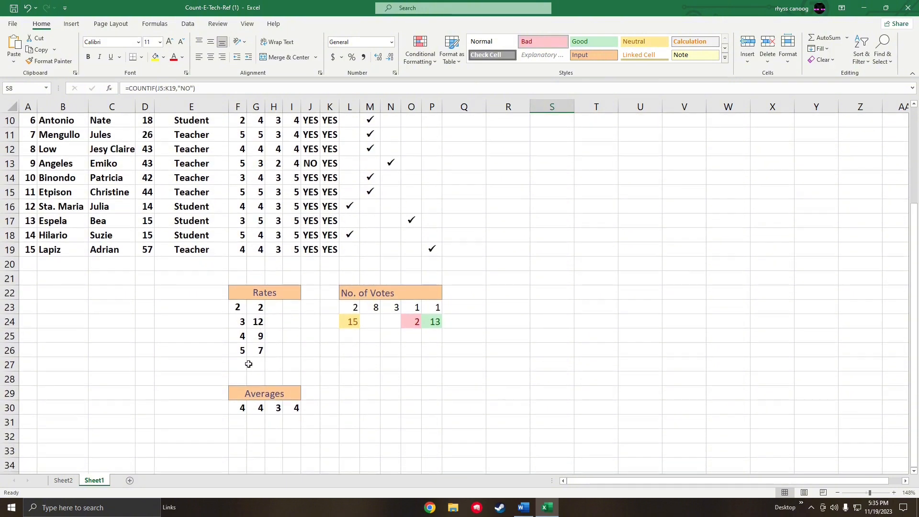
scroll(359, 428, "down", 1)
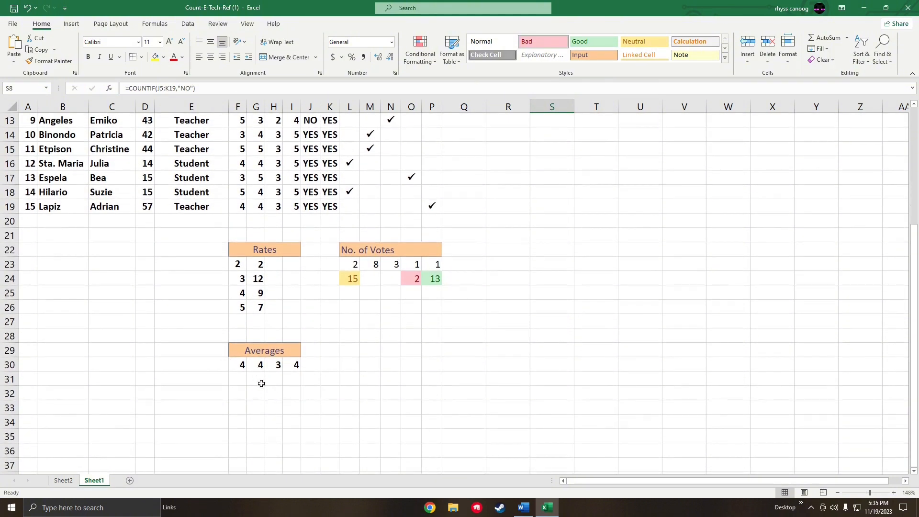
scroll(431, 412, "up", 3)
scroll(450, 418, "up", 1)
left_click(579, 254)
left_click(591, 278)
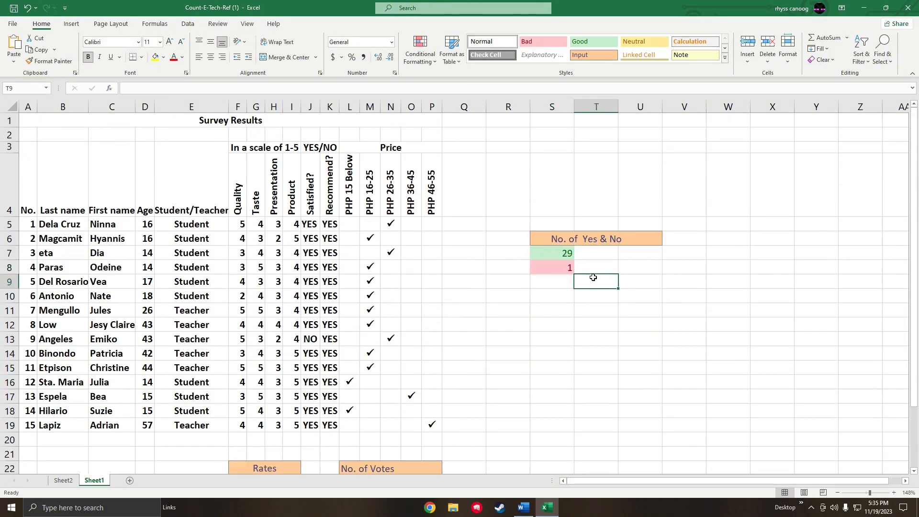
scroll(469, 360, "down", 1)
scroll(469, 360, "up", 1)
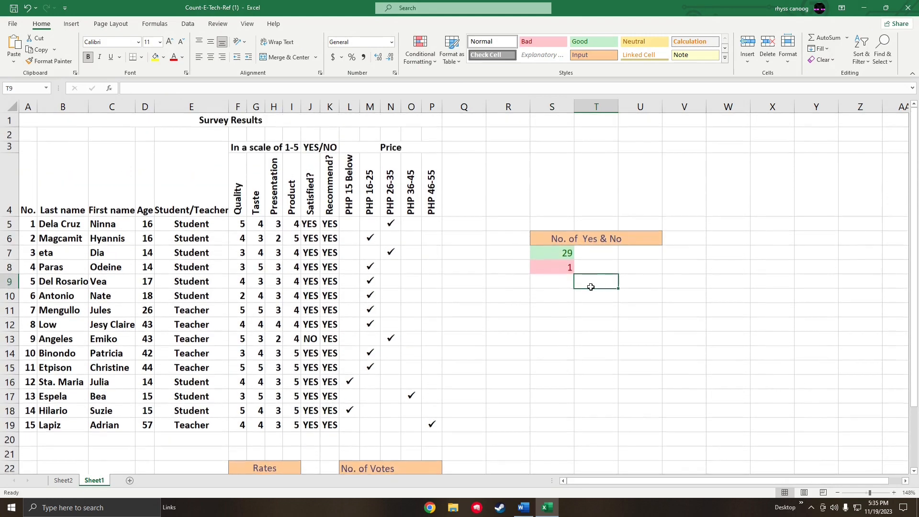
left_click(602, 260)
left_click(545, 295)
key("alt")
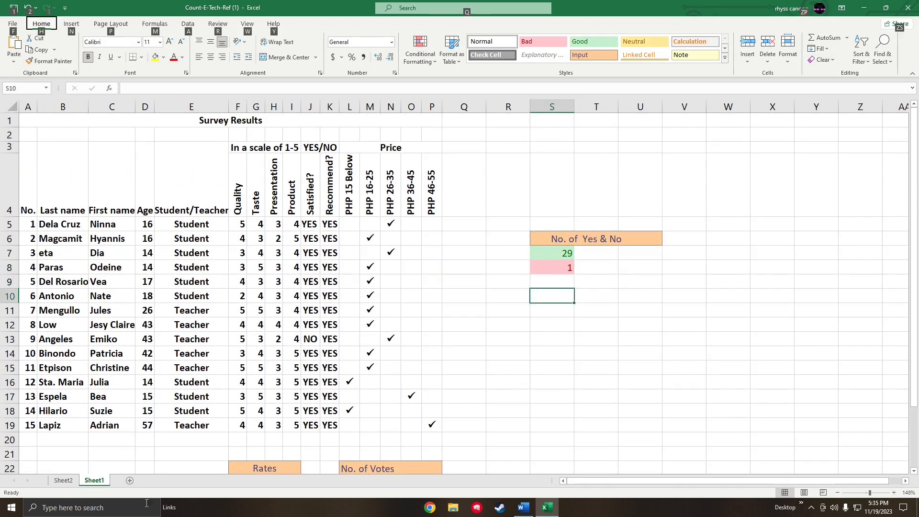
- Open Sheet2 and read the AVERAGE task with the subject grades in the COUNT Word document, returning to Excel
left_click(63, 480)
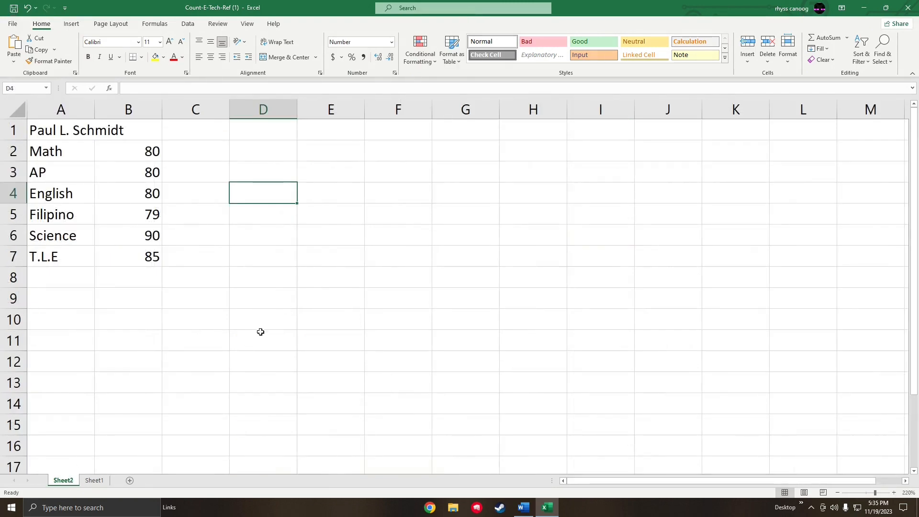
key("alt+Tab")
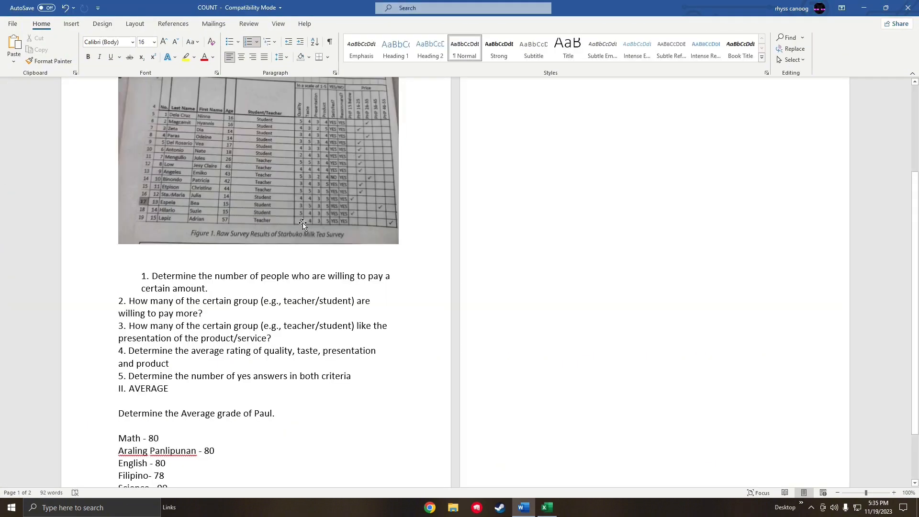
scroll(494, 352, "down", 2)
scroll(372, 316, "down", 1)
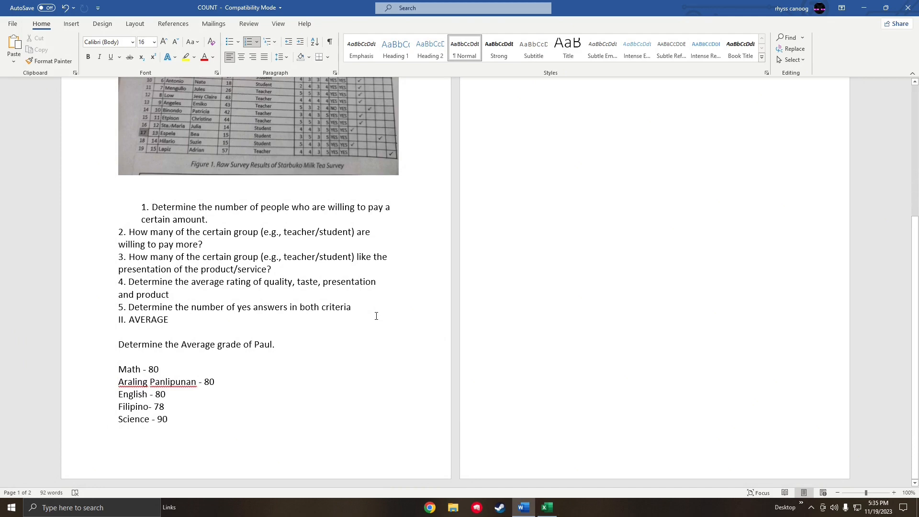
key("alt+Tab")
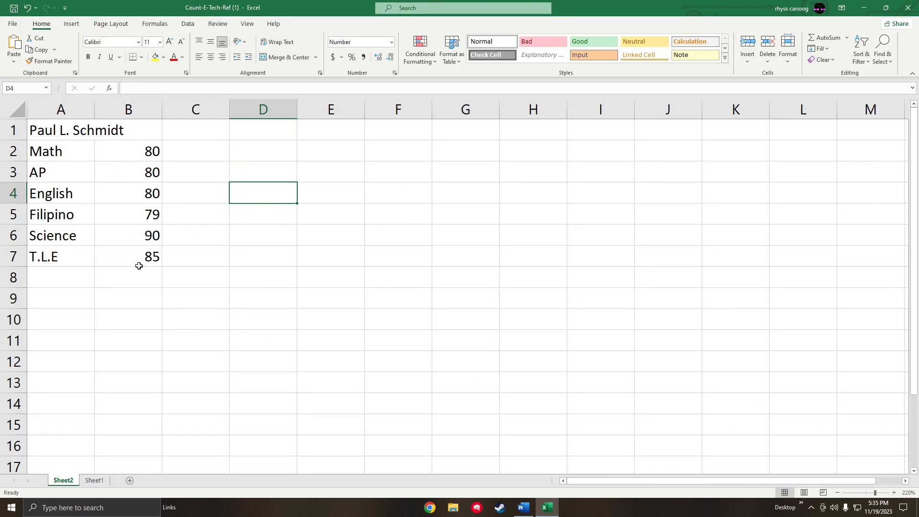
- Enter =AVERAGE(B2:B7) in cell D4 of Sheet2 to average the six subject grades
left_click(254, 211)
left_click(261, 199)
type("+")
key("BackSpace")
type("=")
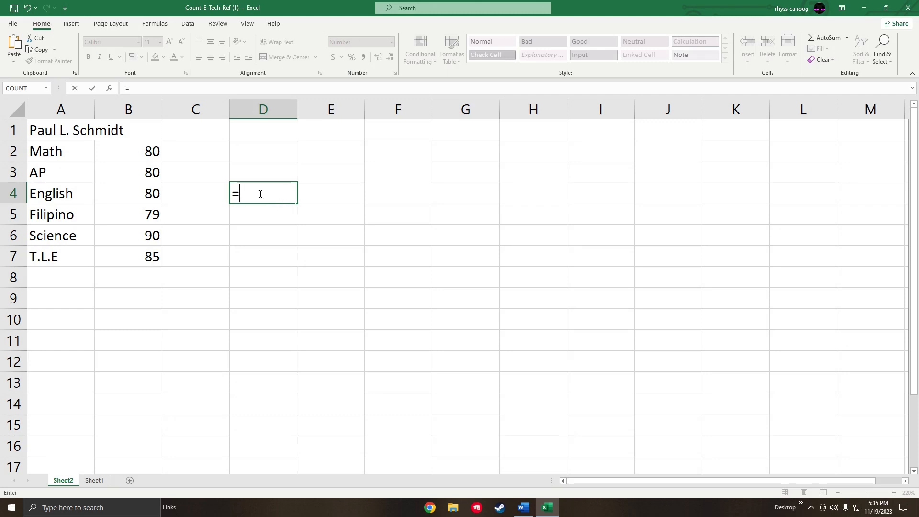
type("A")
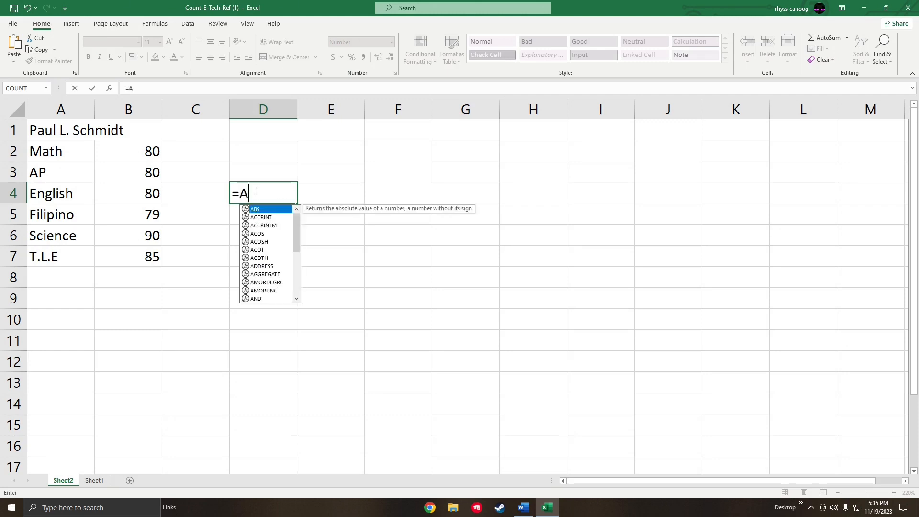
type("VERA")
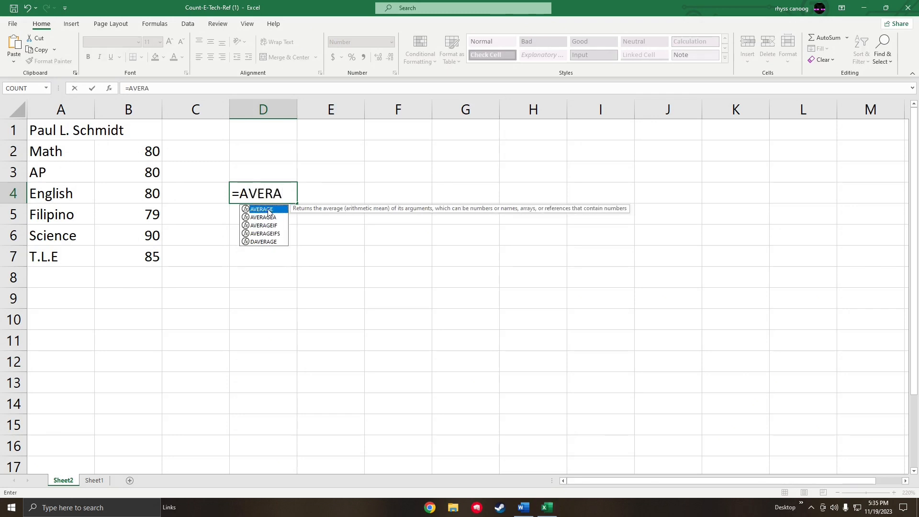
double_click(266, 213)
left_click_drag(97, 151, 117, 258)
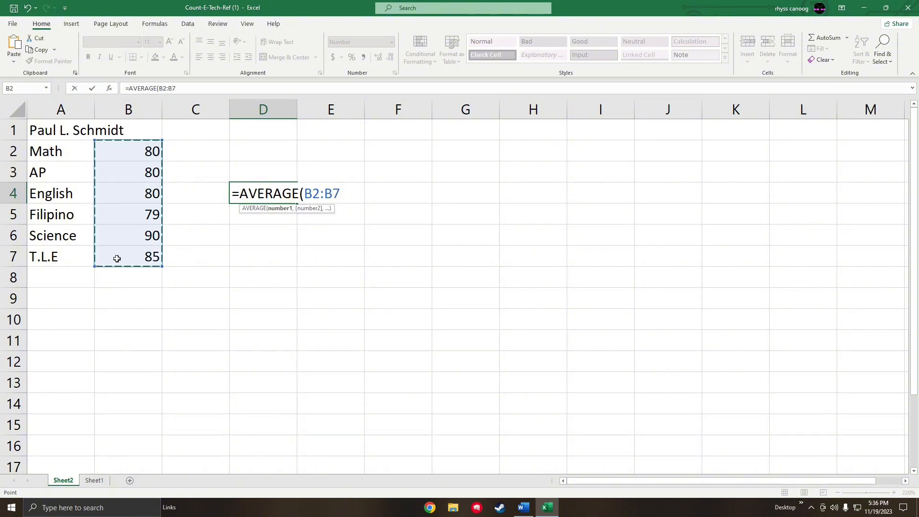
key("Return")
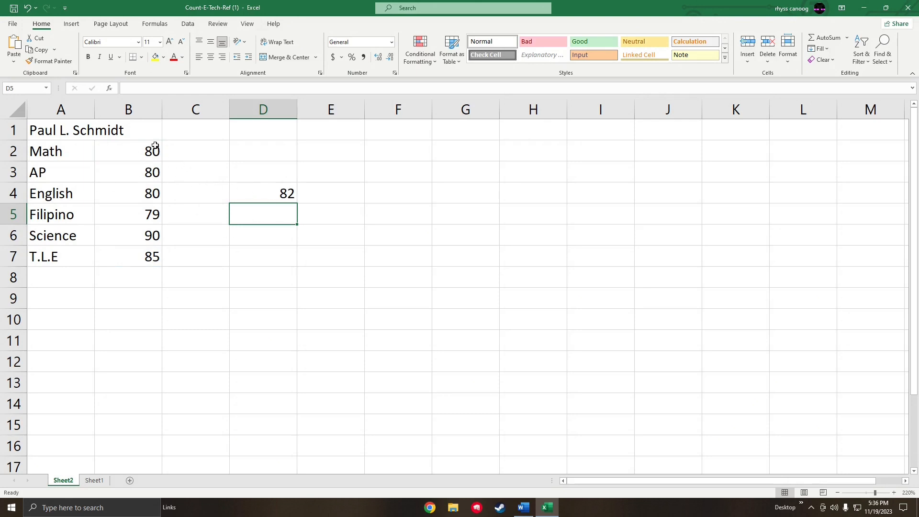
- Merge cells D3 and E3 above the grade average into one heading cell
left_click(255, 188)
left_click(255, 171)
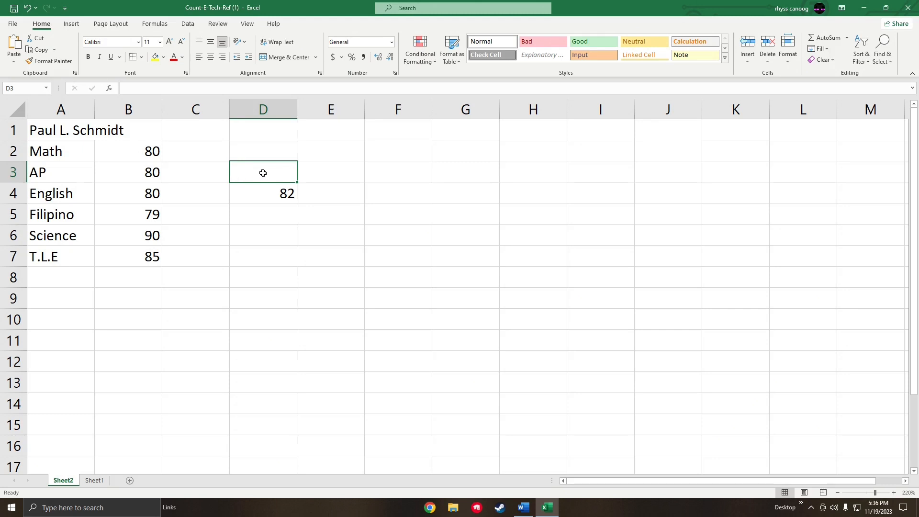
left_click_drag(263, 172, 334, 173)
right_click(336, 174)
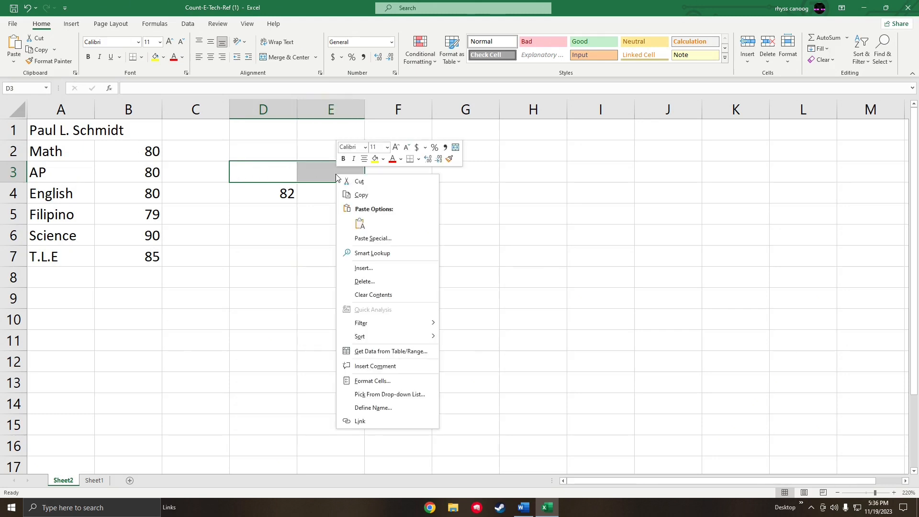
left_click(367, 381)
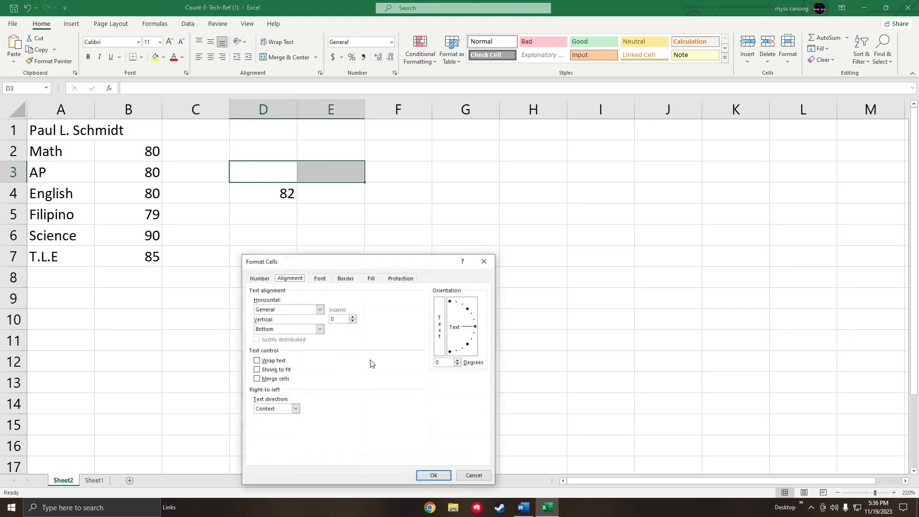
left_click(265, 378)
left_click(434, 477)
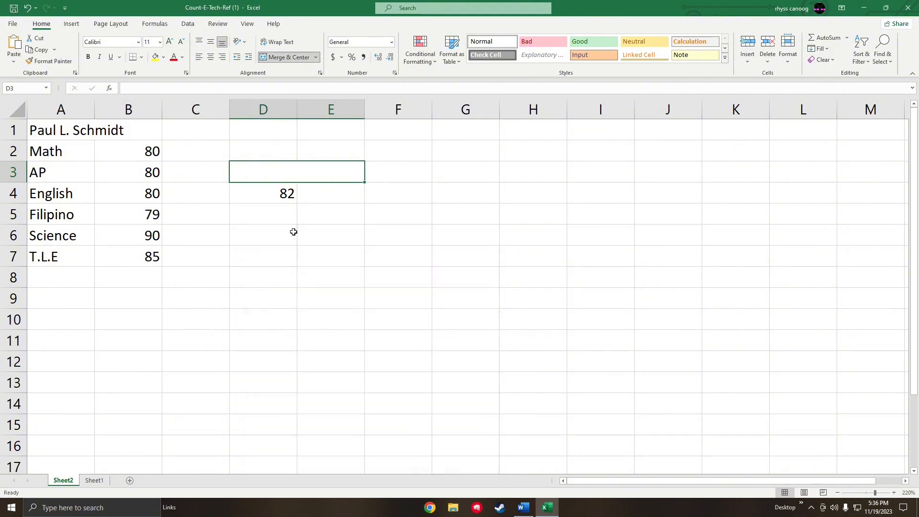
- Enter a heading in the merged cell D3 consisting of the student's first name followed by "Average"
double_click(303, 177)
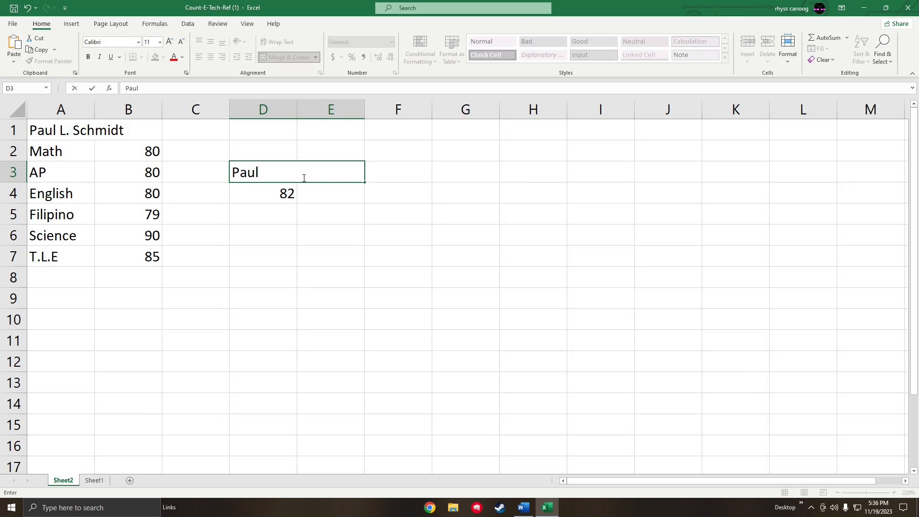
type("Paul Abv")
key("BackSpace")
key("BackSpace")
type("verage")
key("Return")
- Apply the Input cell style to the heading in D3 and the Good style to the average in D4
left_click(302, 178)
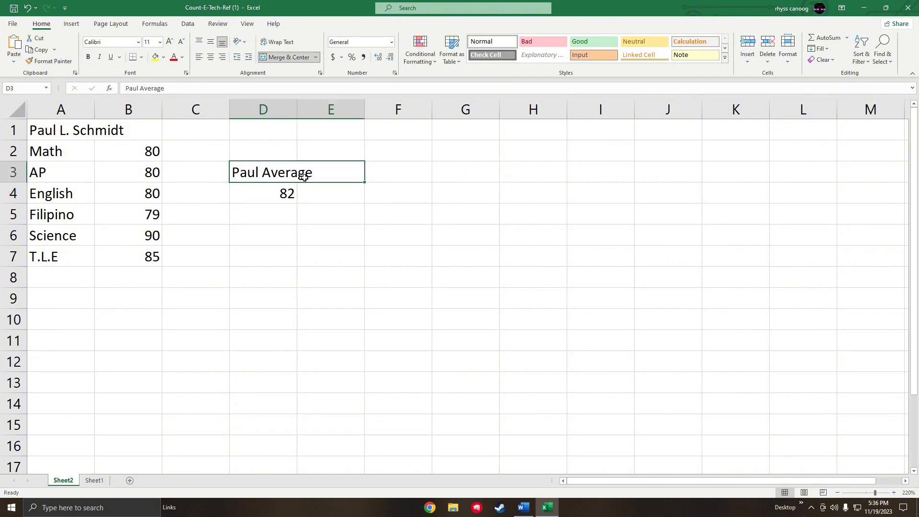
left_click(594, 54)
left_click(287, 194)
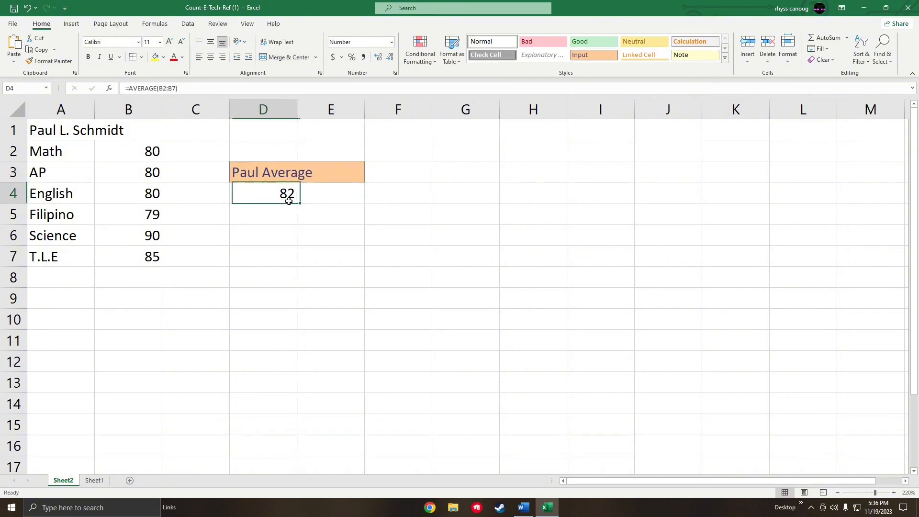
left_click(594, 41)
left_click(325, 205)
left_click(273, 220)
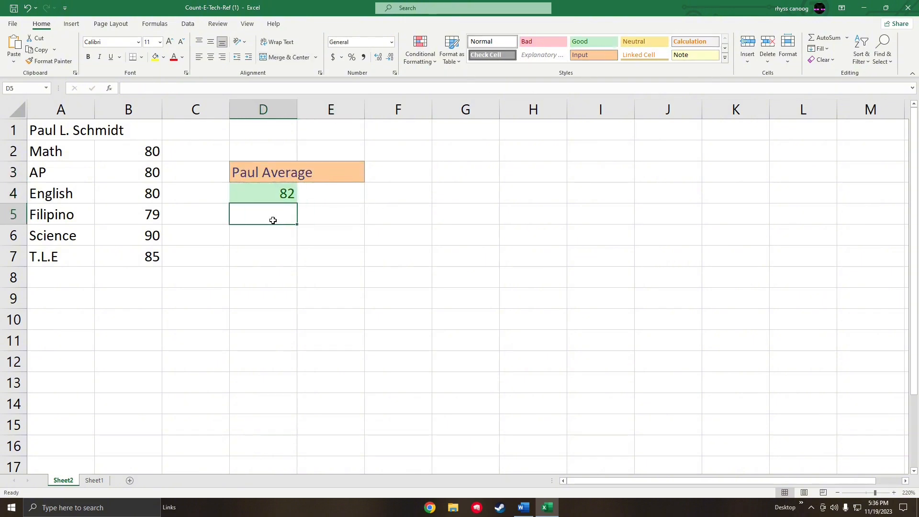
left_click(314, 189)
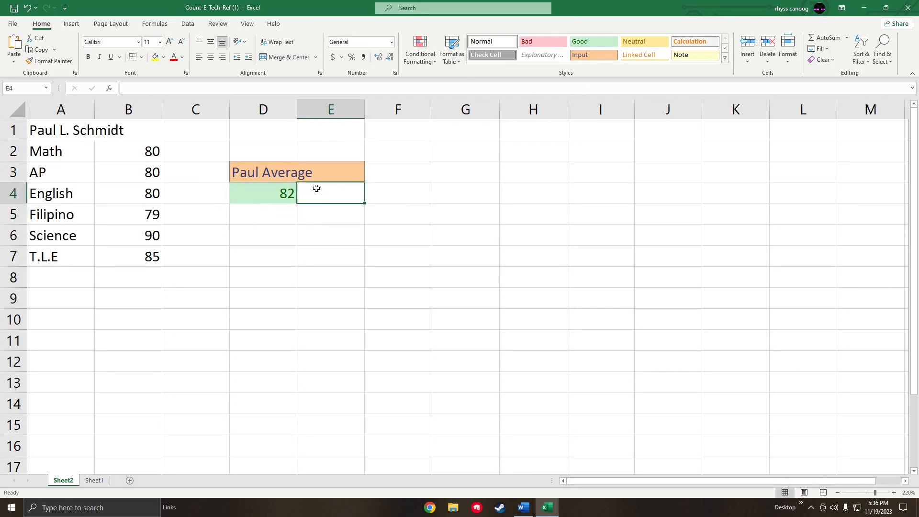
left_click(331, 256)
left_click(257, 235)
left_click(339, 218)
left_click(291, 300)
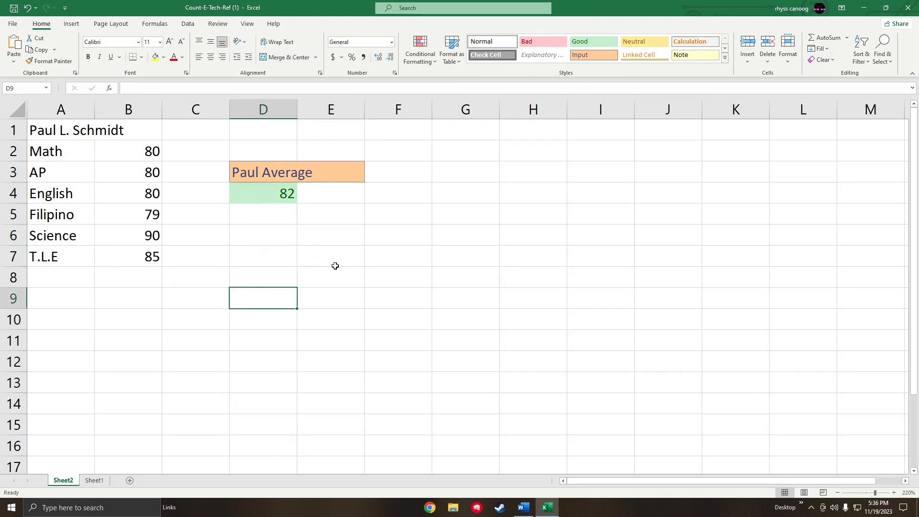
left_click(334, 323)
left_click(286, 339)
left_click(344, 295)
left_click(254, 283)
left_click(278, 337)
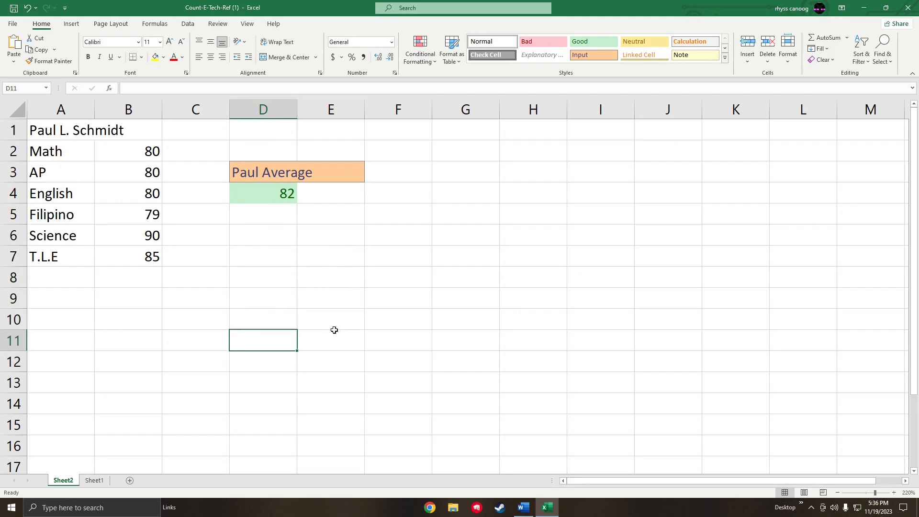
left_click(338, 304)
left_click(340, 278)
left_click(267, 300)
left_click(330, 319)
left_click(257, 311)
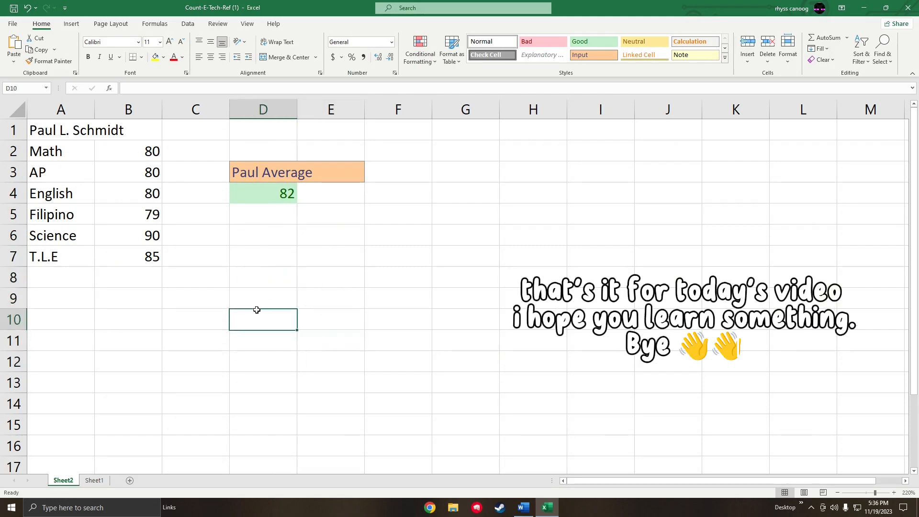